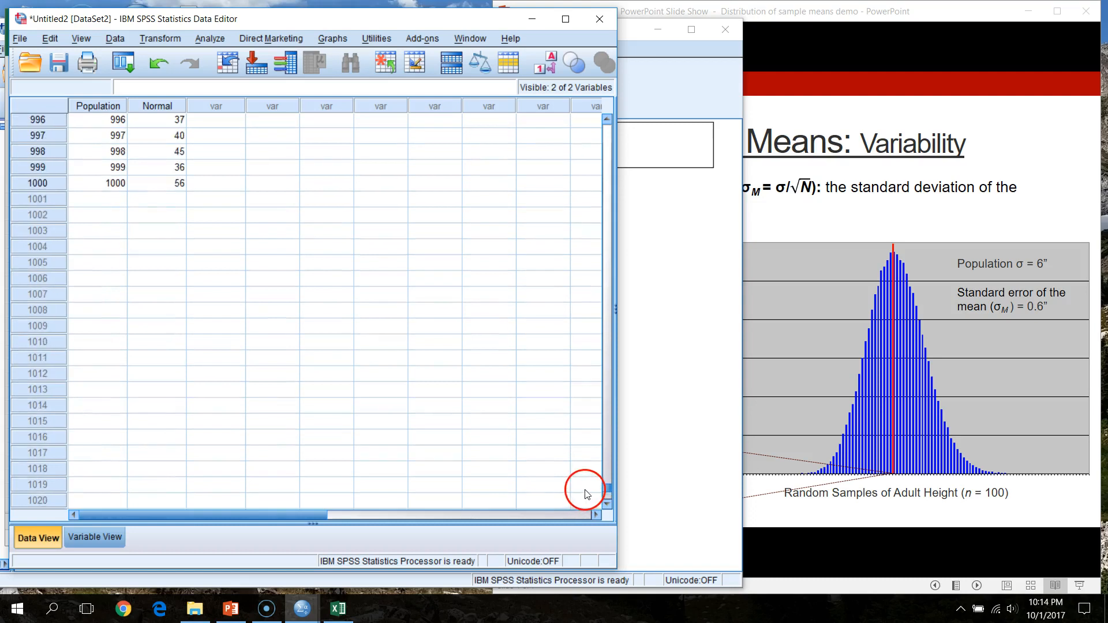
Set up a Descriptives analysis with Normal as the only variable.
{"action": "left_click_drag", "start_coordinate": [606, 489], "coordinate": [607, 127]}
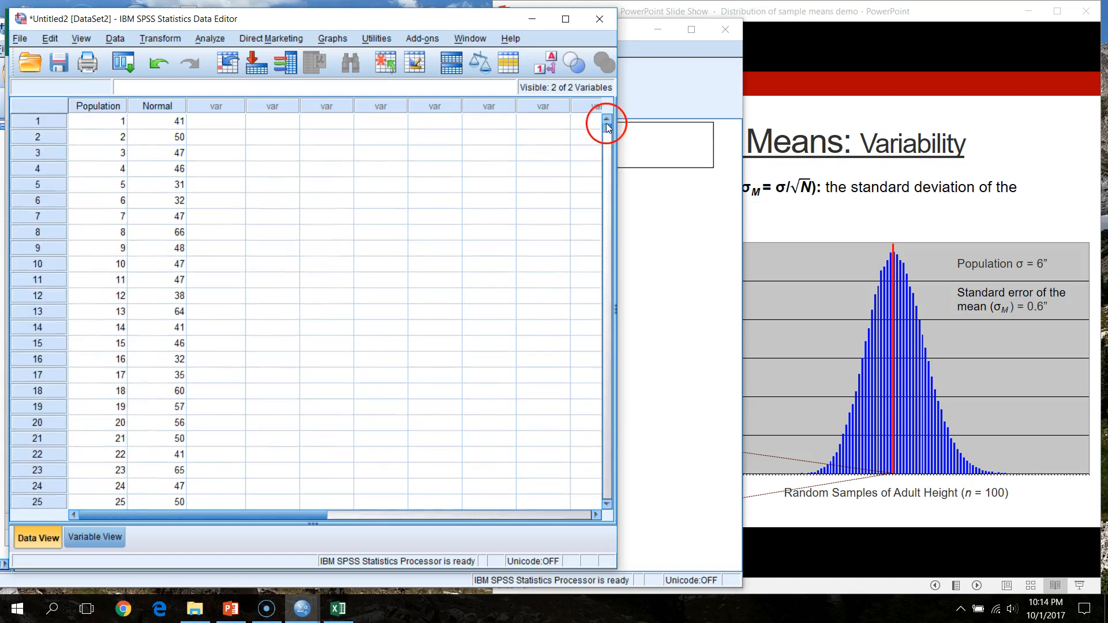
{"action": "left_click", "coordinate": [211, 40]}
{"action": "mouse_move", "coordinate": [292, 72]}
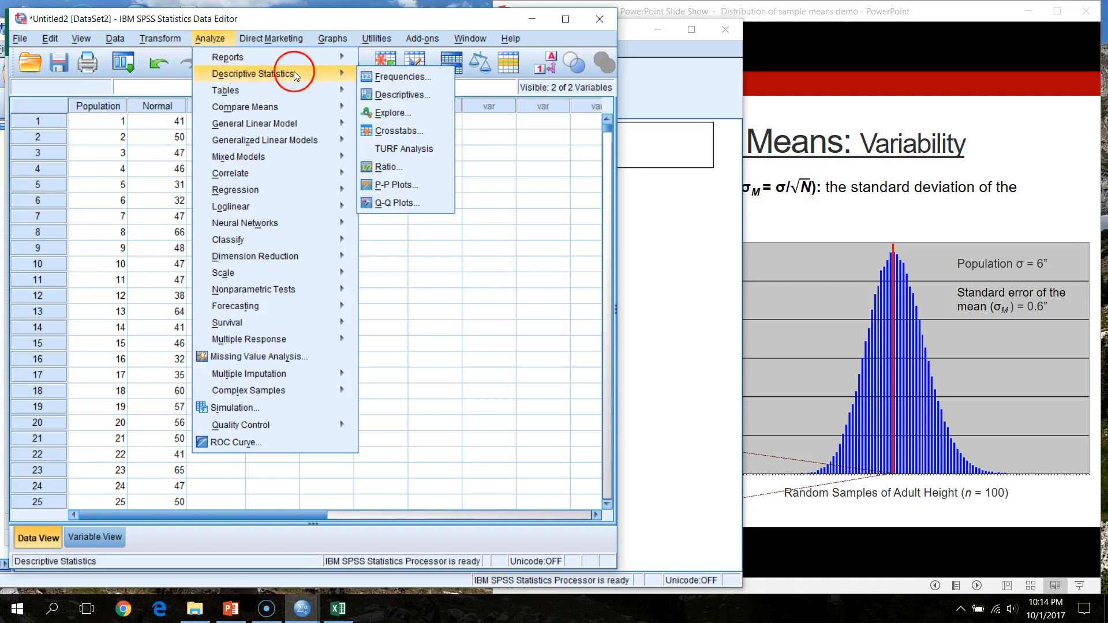
{"action": "left_click", "coordinate": [418, 95]}
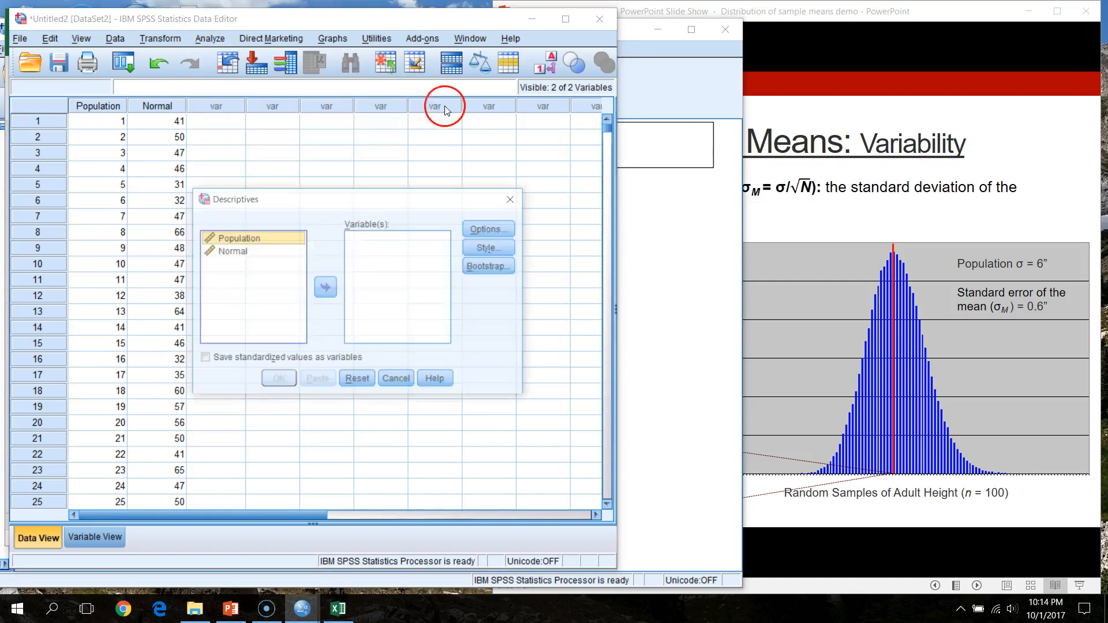
{"action": "left_click", "coordinate": [242, 252]}
{"action": "left_click", "coordinate": [326, 288]}
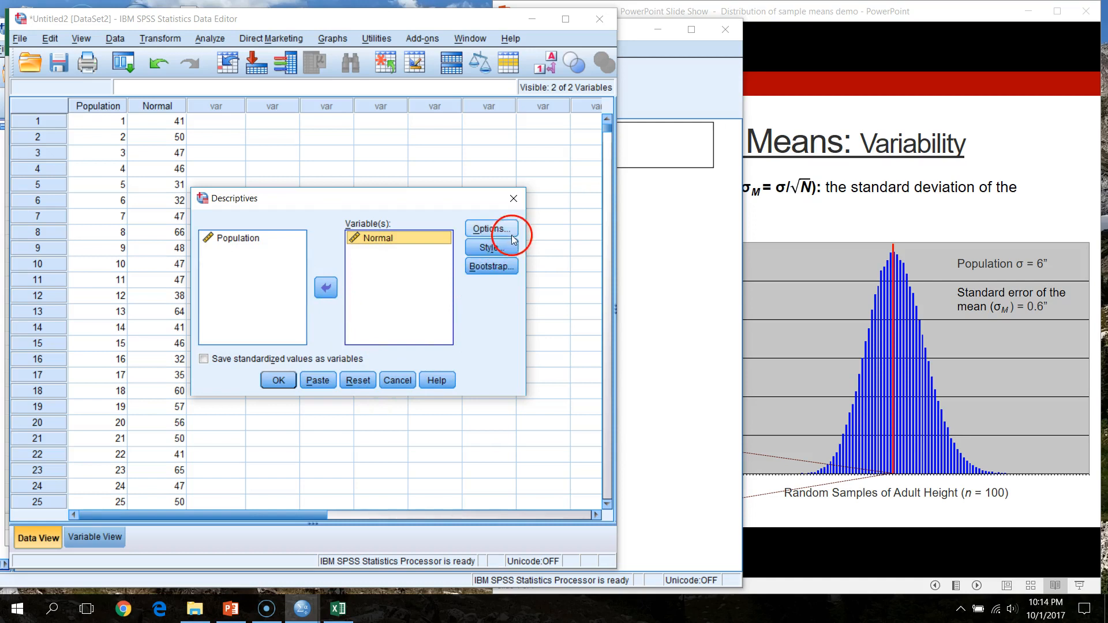
Add kurtosis and skewness to the Descriptives statistics, run the analysis and review the output table's mean and standard deviation.
{"action": "left_click", "coordinate": [508, 230]}
{"action": "left_click", "coordinate": [494, 299]}
{"action": "left_click", "coordinate": [558, 300]}
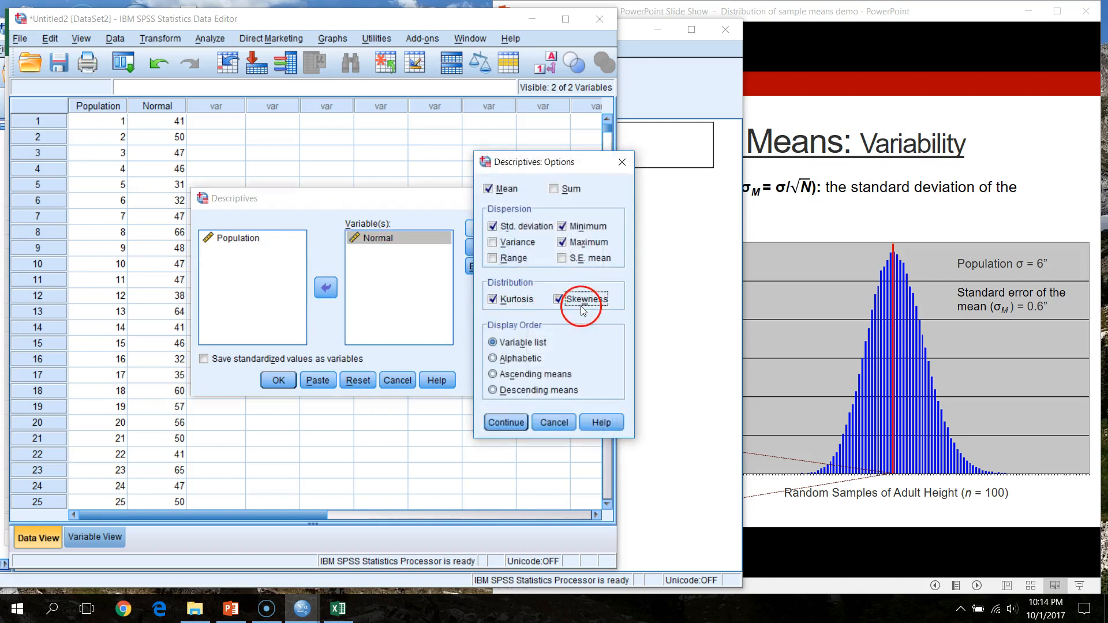
{"action": "left_click", "coordinate": [498, 421]}
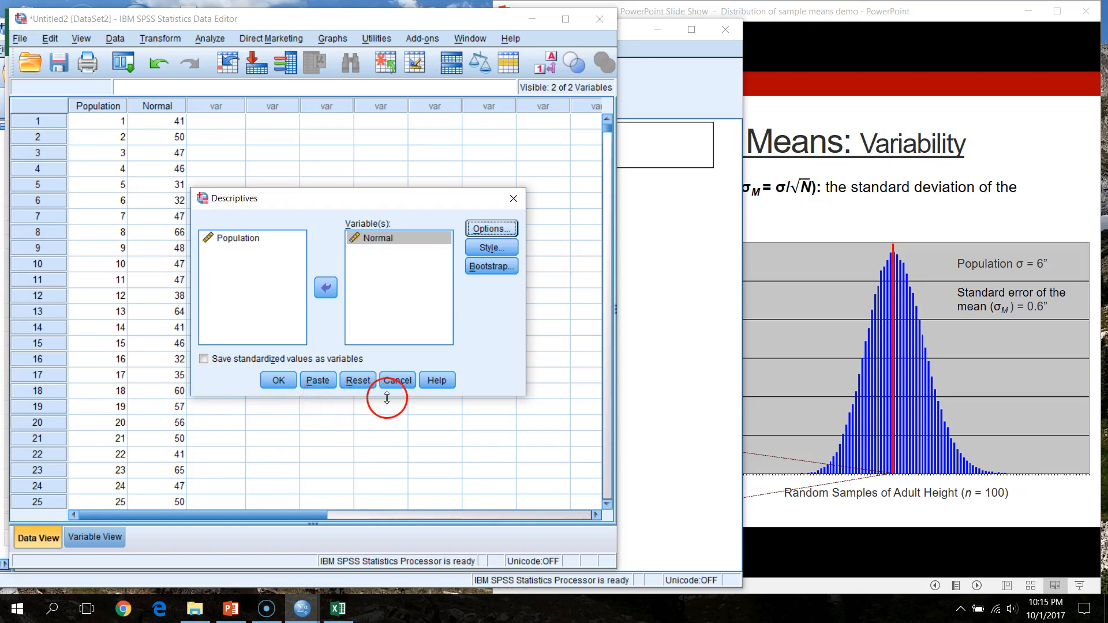
{"action": "left_click", "coordinate": [287, 387]}
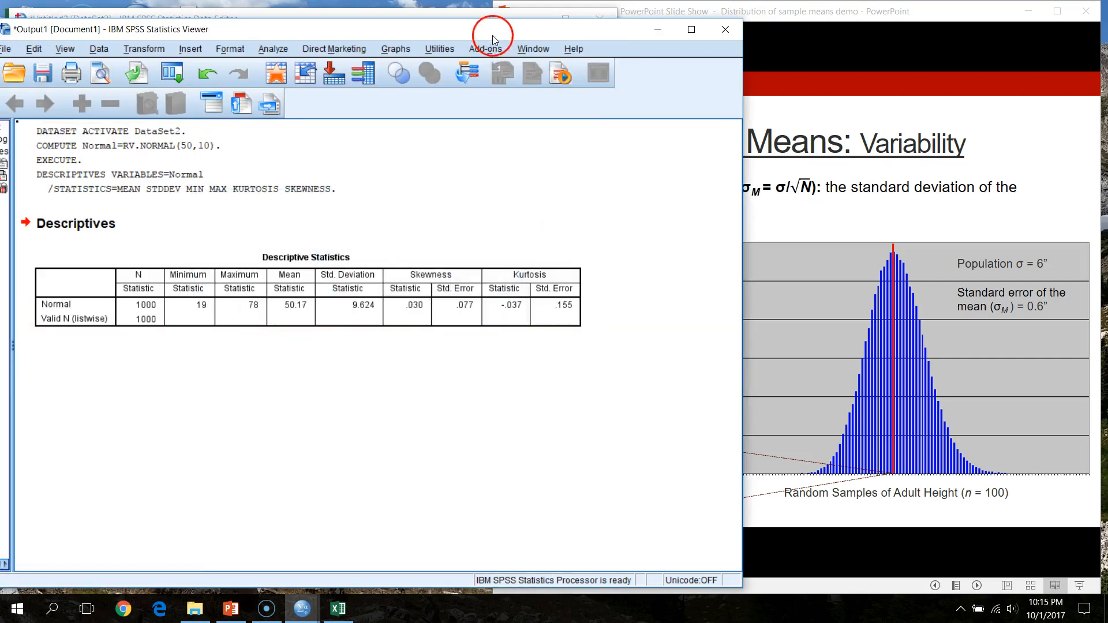
{"action": "left_click_drag", "start_coordinate": [526, 36], "coordinate": [563, 34]}
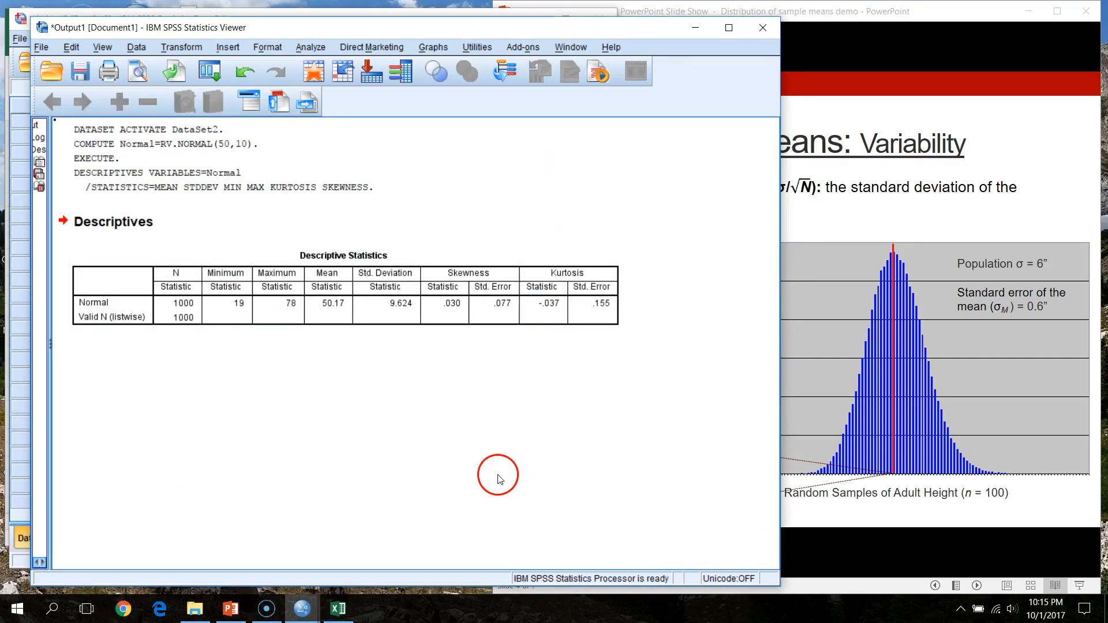
{"action": "left_click", "coordinate": [333, 314]}
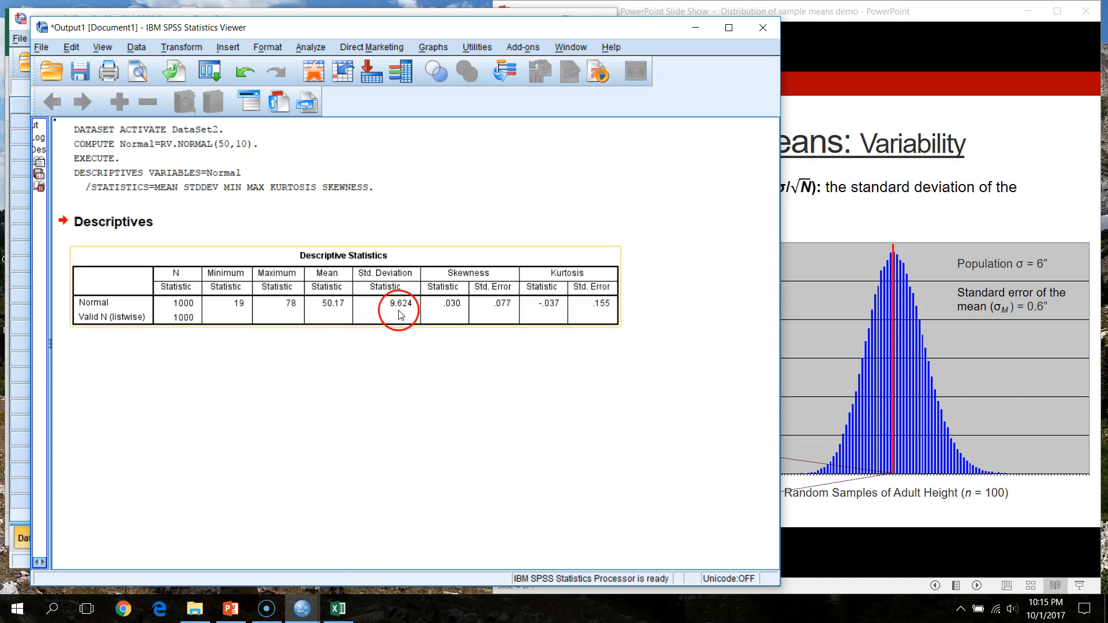
{"action": "left_click", "coordinate": [554, 348]}
Create a simple histogram of the Normal variable with the Chart Builder and inspect the resulting chart.
{"action": "left_click", "coordinate": [317, 53]}
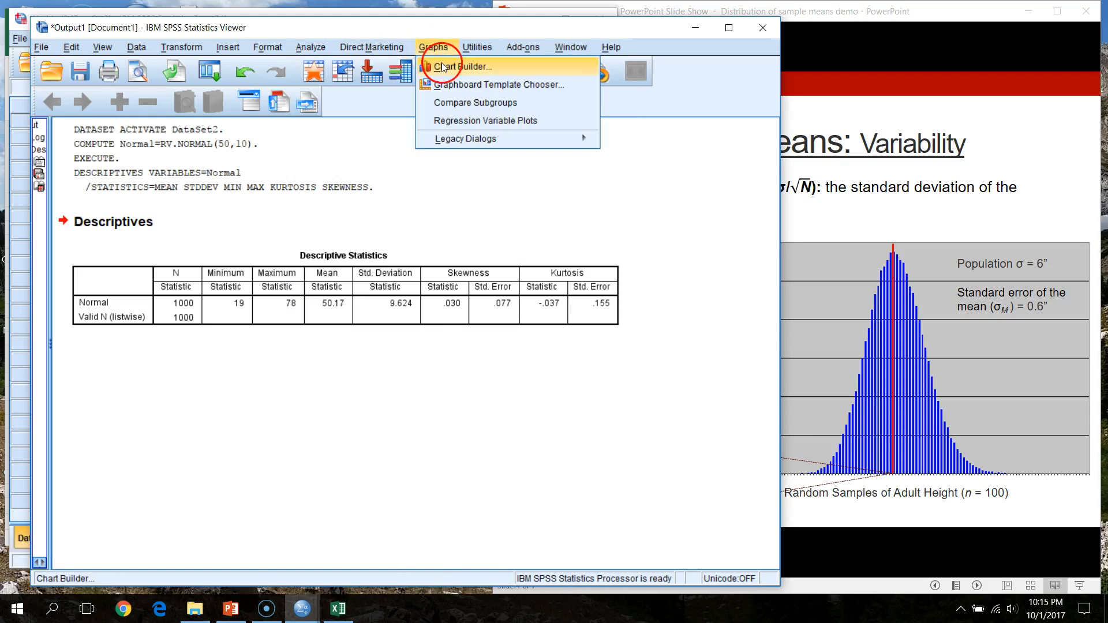
{"action": "left_click", "coordinate": [447, 67]}
{"action": "left_click", "coordinate": [347, 378]}
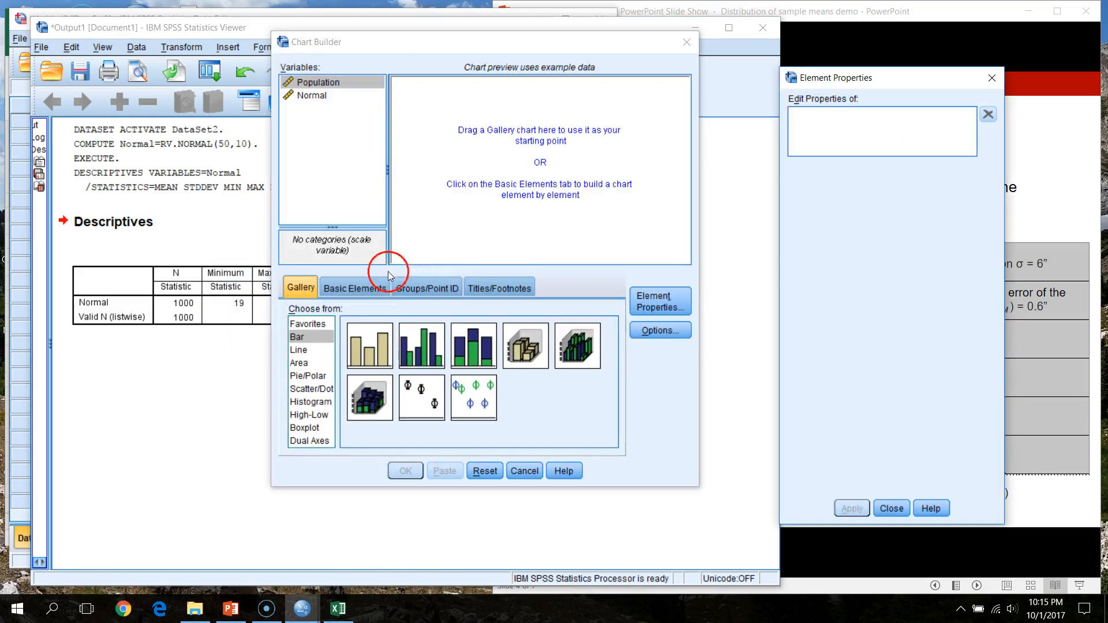
{"action": "left_click", "coordinate": [309, 404]}
{"action": "left_click_drag", "start_coordinate": [361, 361], "coordinate": [491, 173]}
{"action": "left_click_drag", "start_coordinate": [317, 104], "coordinate": [508, 247]}
{"action": "left_click", "coordinate": [404, 471]}
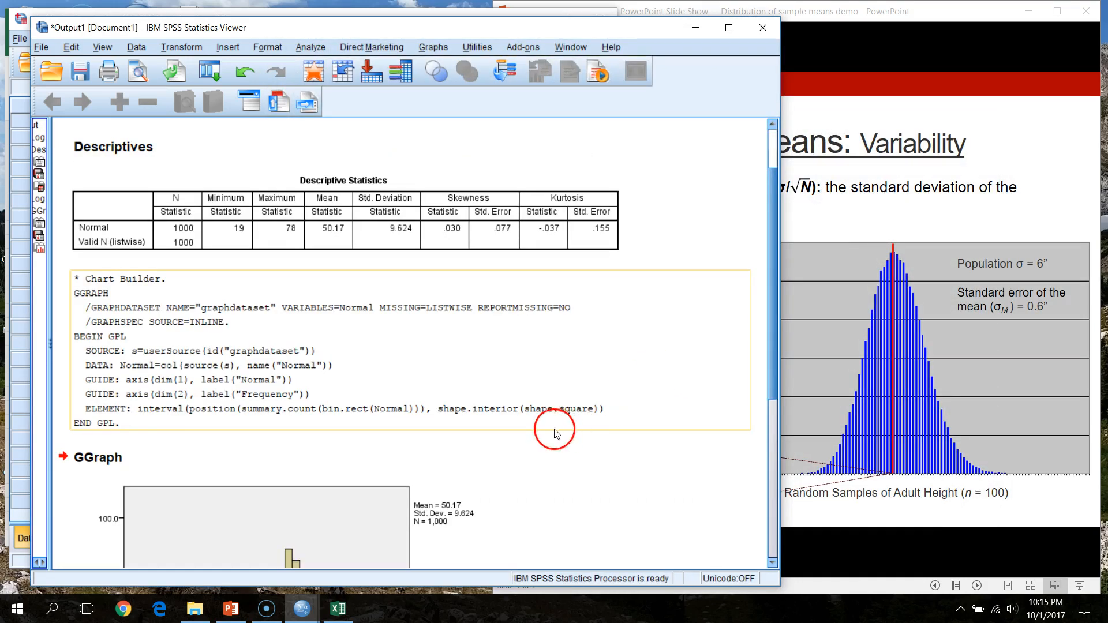
{"action": "scroll", "coordinate": [556, 436], "scroll_direction": "down", "scroll_amount": 6}
{"action": "left_click", "coordinate": [99, 206]}
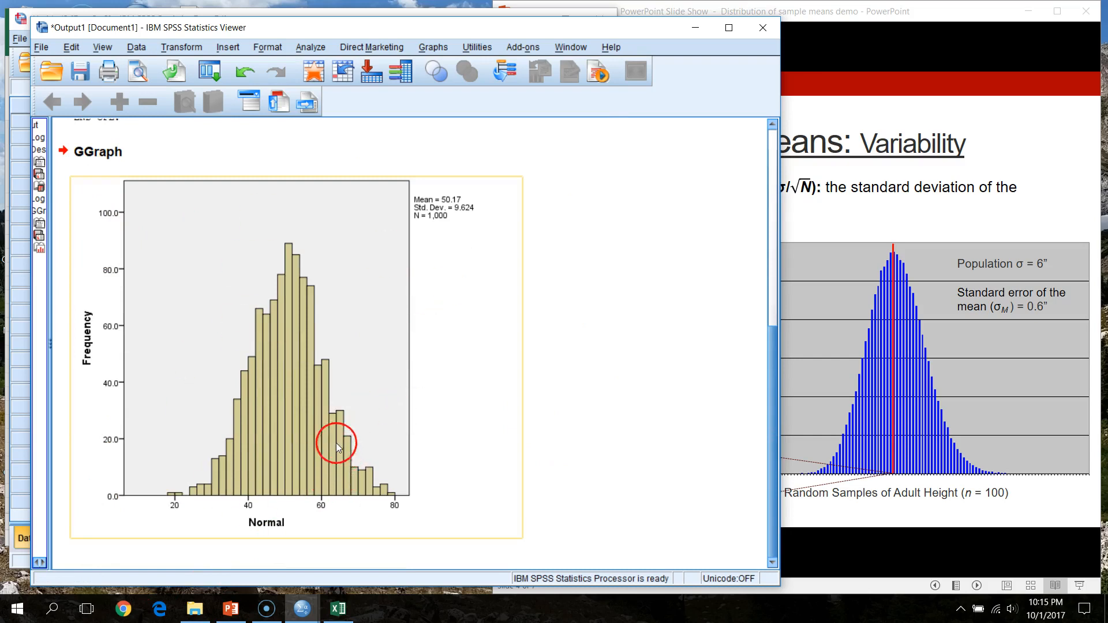
{"action": "left_click", "coordinate": [492, 378]}
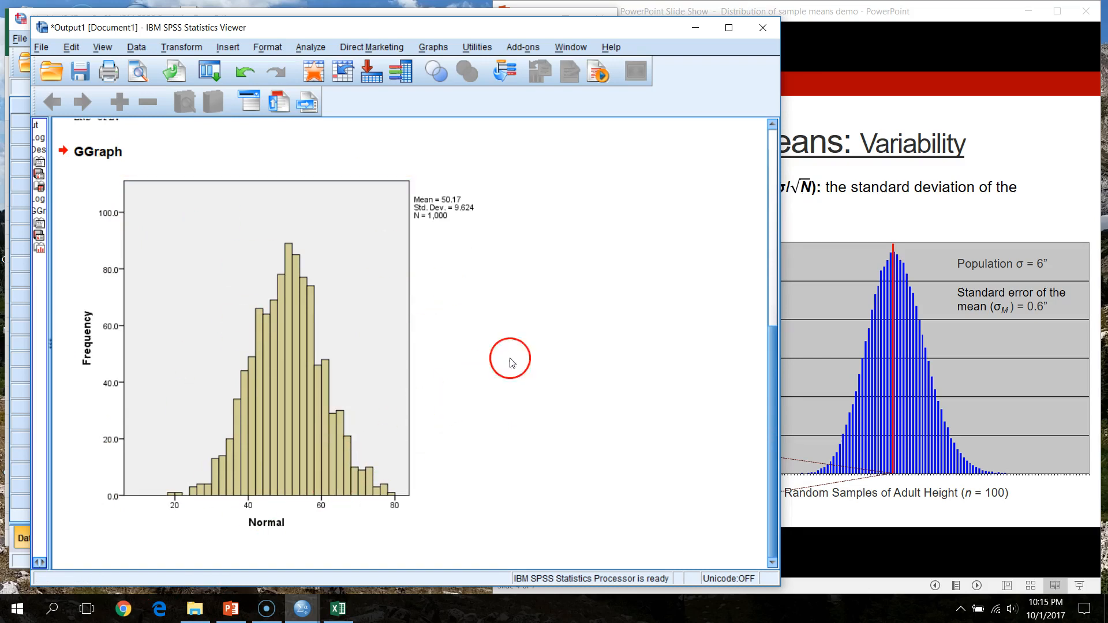
Paste the Descriptives command for Normal as syntax from the Data Editor and widen the code area over the command list.
{"action": "left_click", "coordinate": [697, 29]}
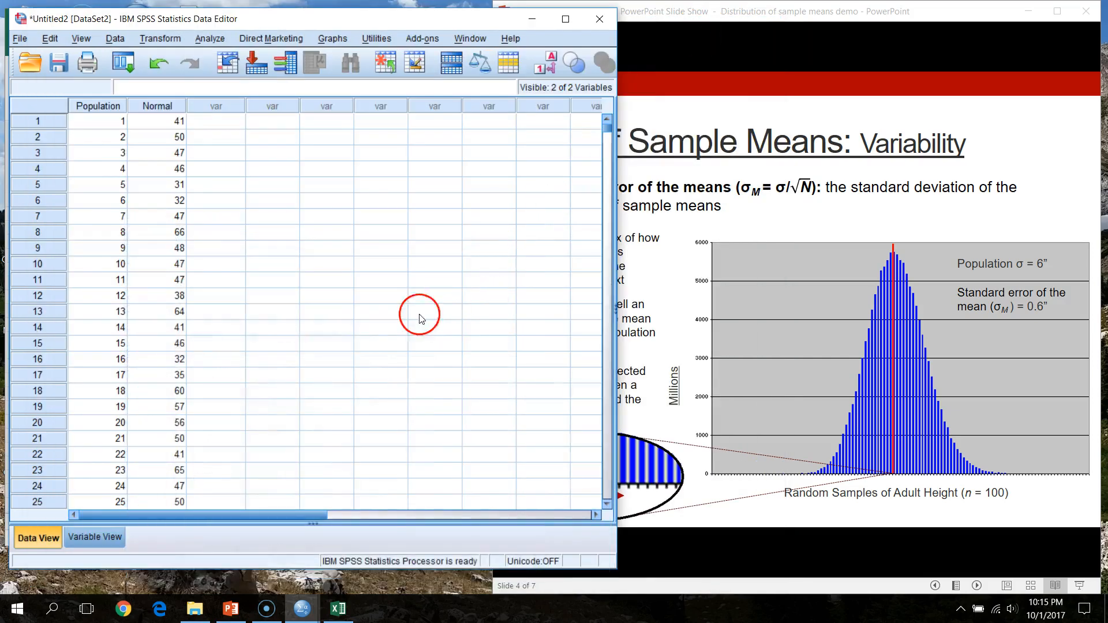
{"action": "left_click", "coordinate": [239, 167]}
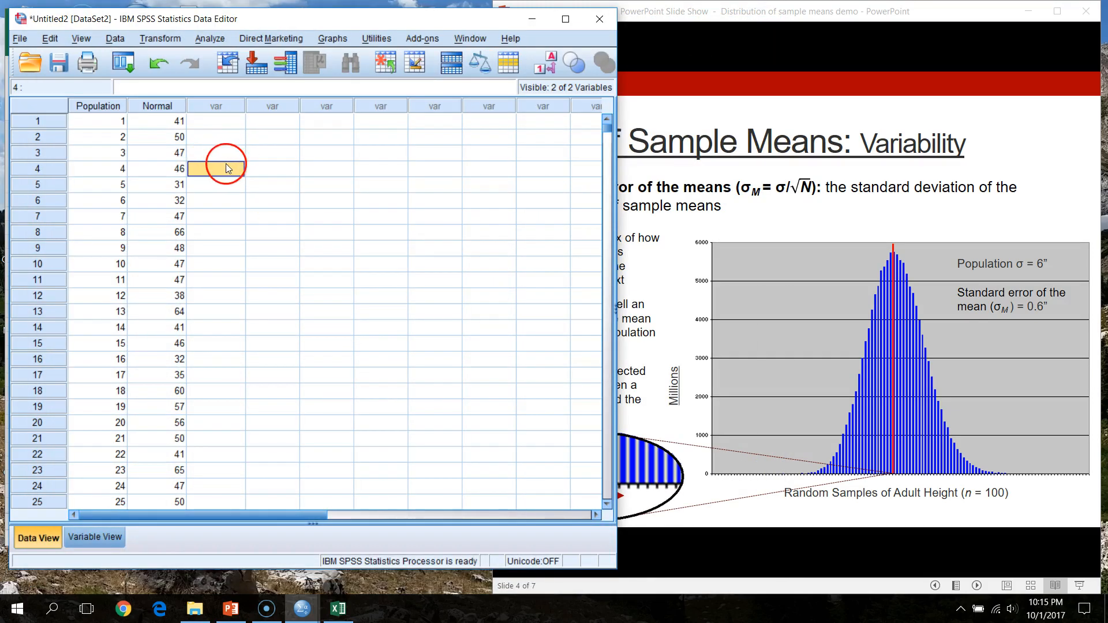
{"action": "left_click", "coordinate": [210, 39]}
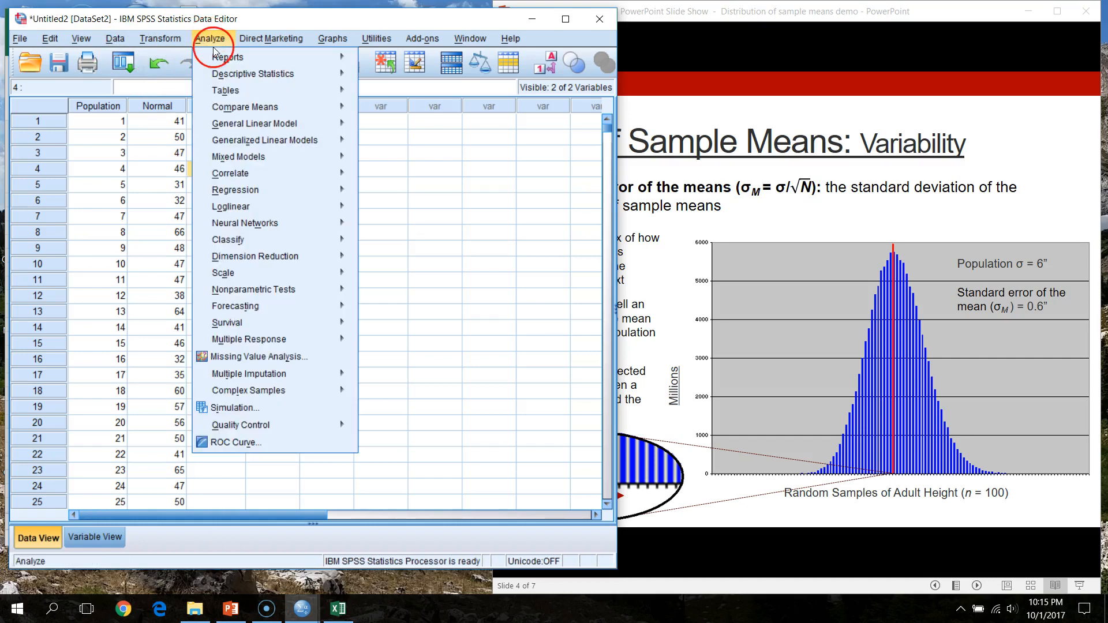
{"action": "mouse_move", "coordinate": [277, 74]}
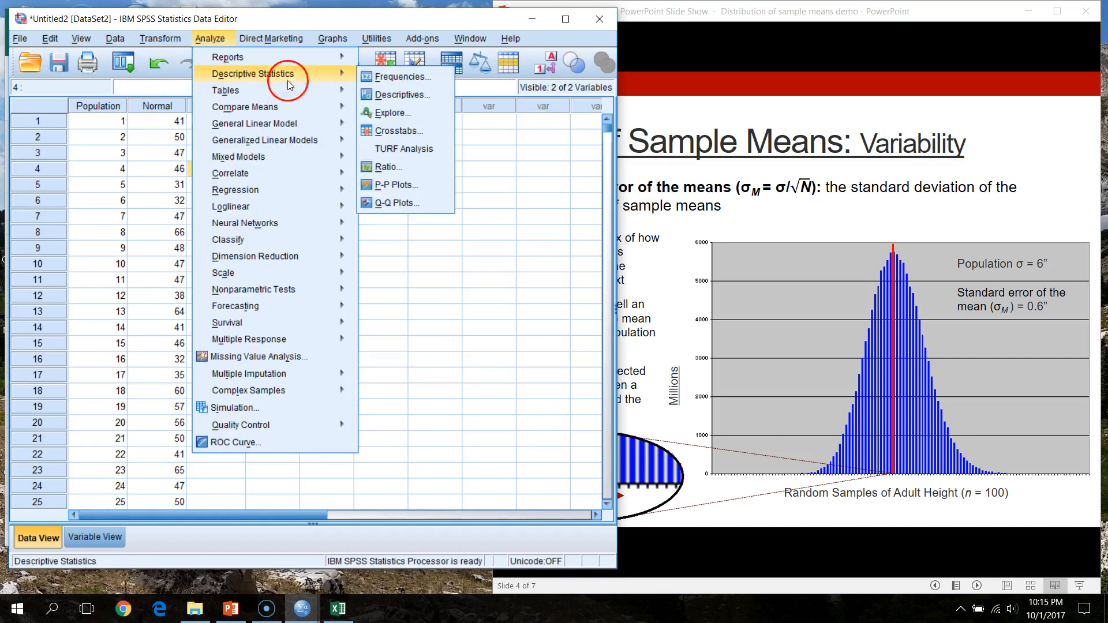
{"action": "left_click", "coordinate": [395, 90]}
{"action": "left_click", "coordinate": [318, 380]}
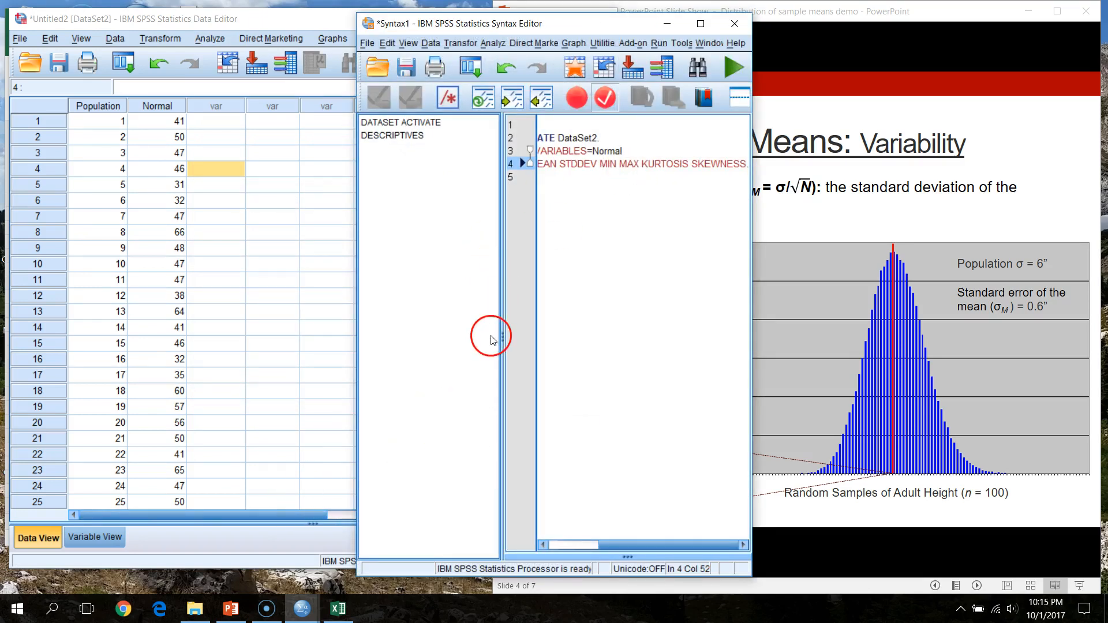
{"action": "left_click_drag", "start_coordinate": [502, 336], "coordinate": [353, 339]}
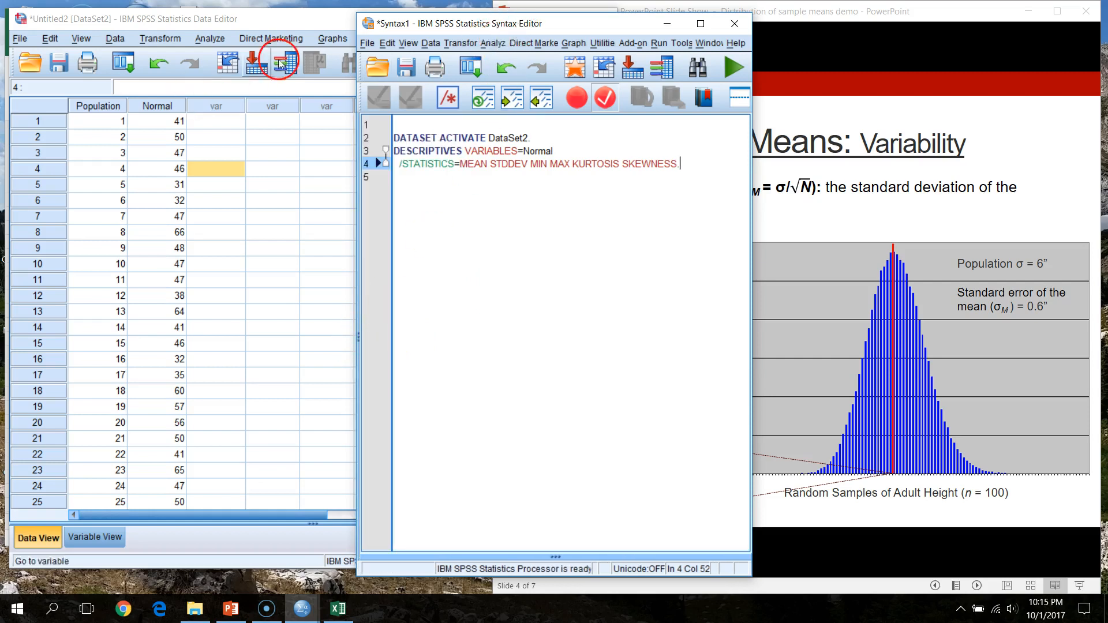
Define a Select Cases random sample of exactly 30 cases from the first 1000 and paste it as syntax.
{"action": "left_click", "coordinate": [288, 26]}
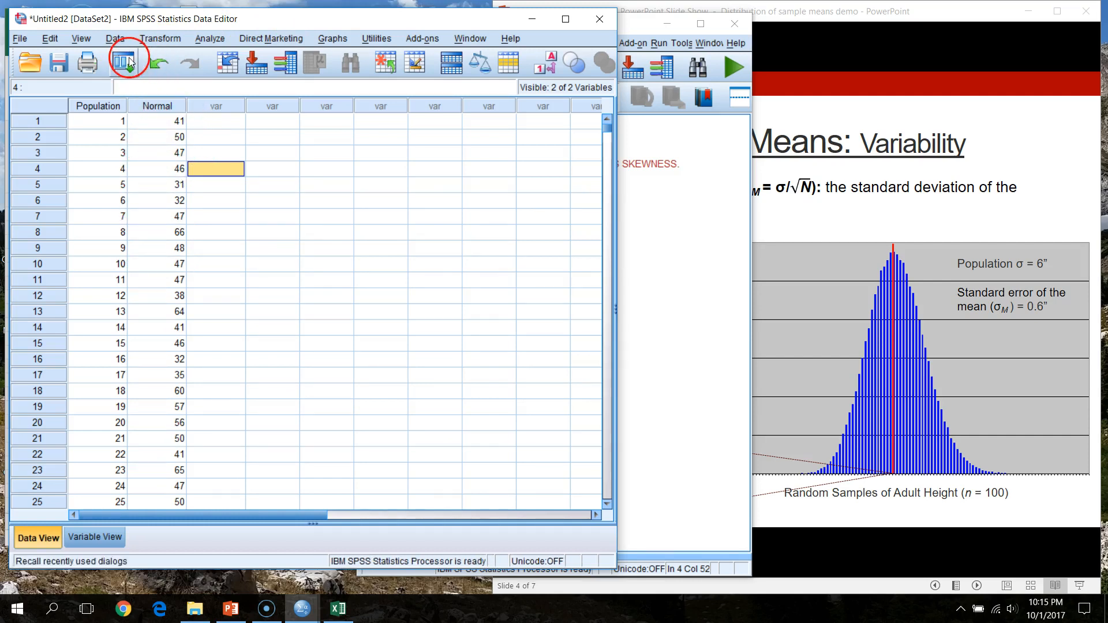
{"action": "left_click", "coordinate": [118, 40]}
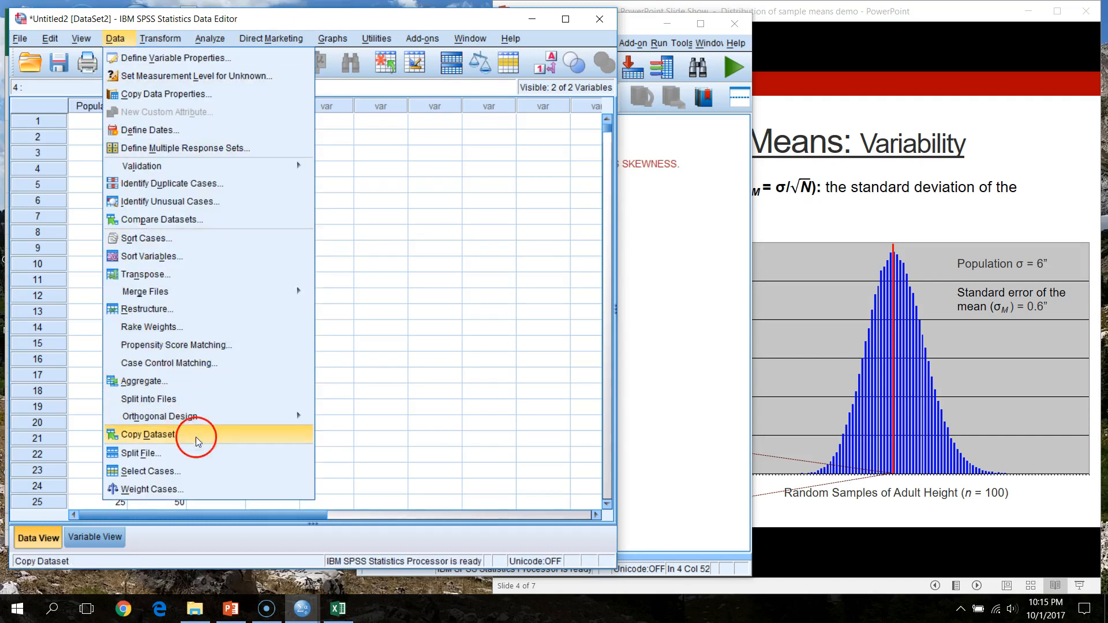
{"action": "left_click", "coordinate": [173, 476]}
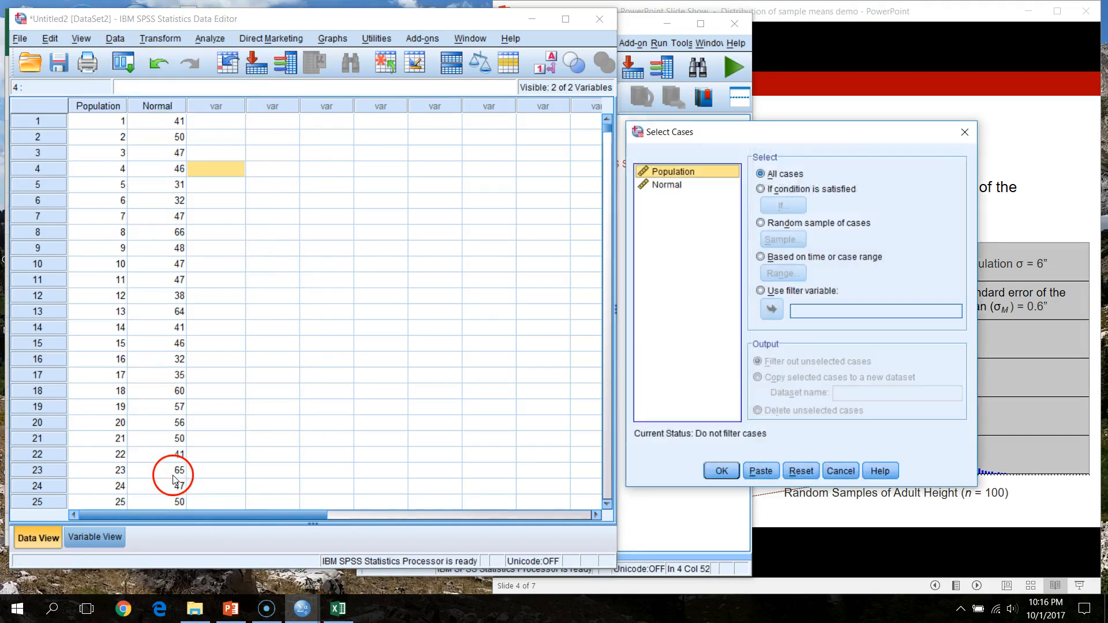
{"action": "left_click", "coordinate": [760, 223]}
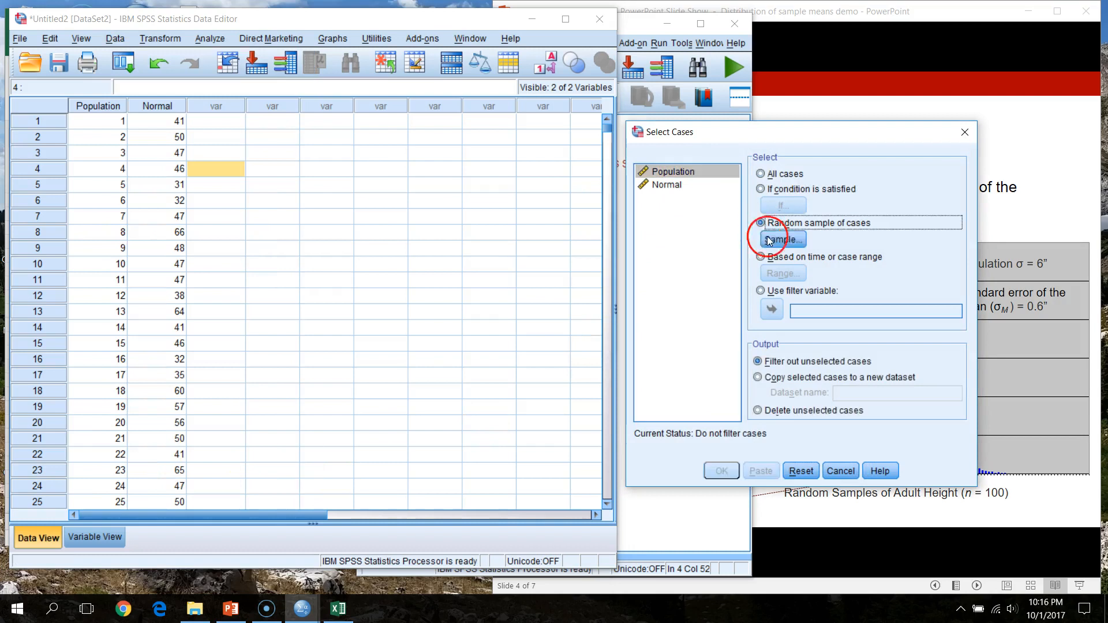
{"action": "left_click", "coordinate": [800, 245]}
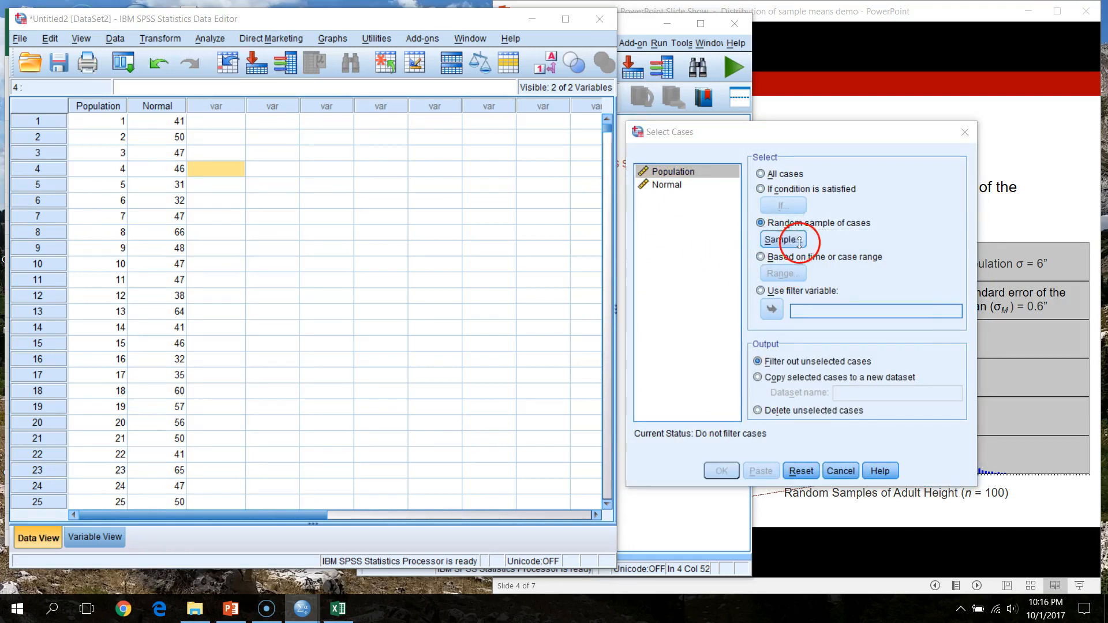
{"action": "left_click", "coordinate": [711, 318]}
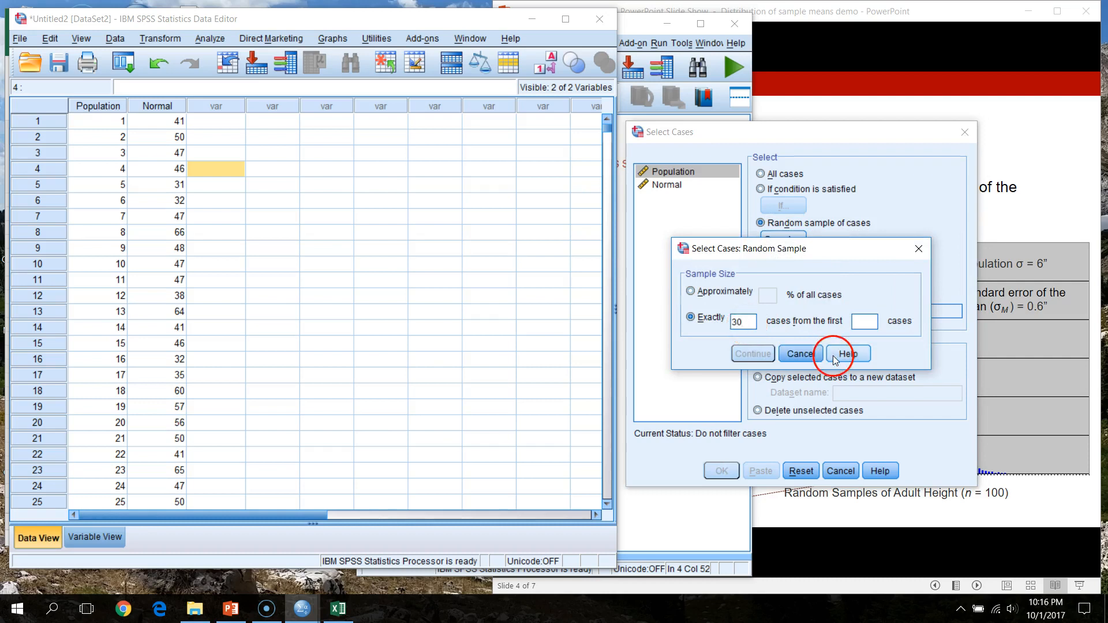
{"action": "type", "text": "1000"}
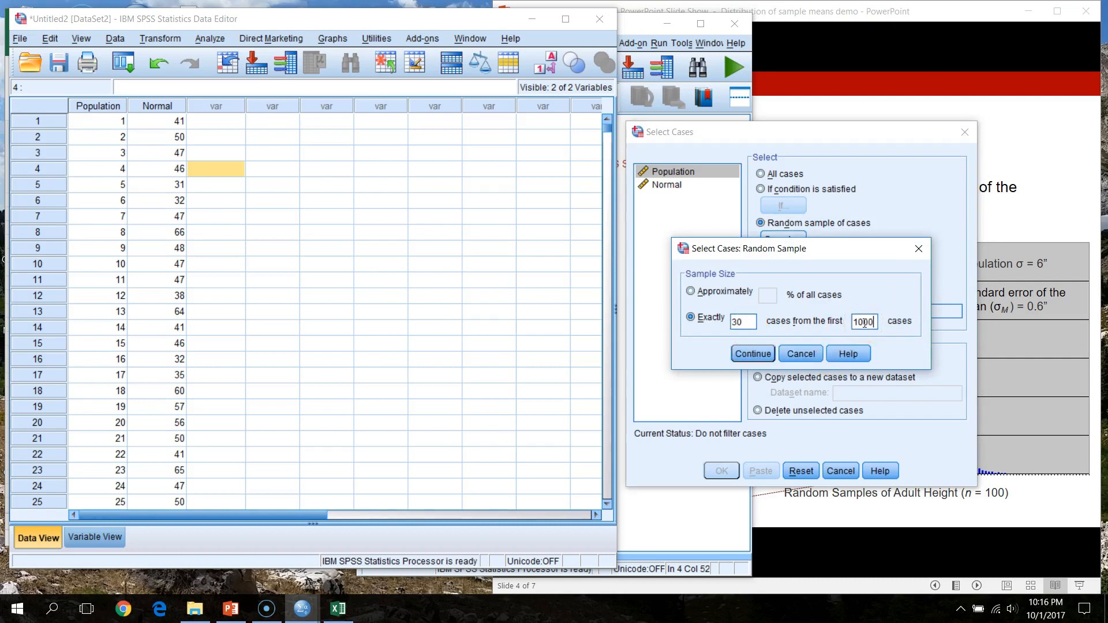
{"action": "left_click", "coordinate": [753, 354]}
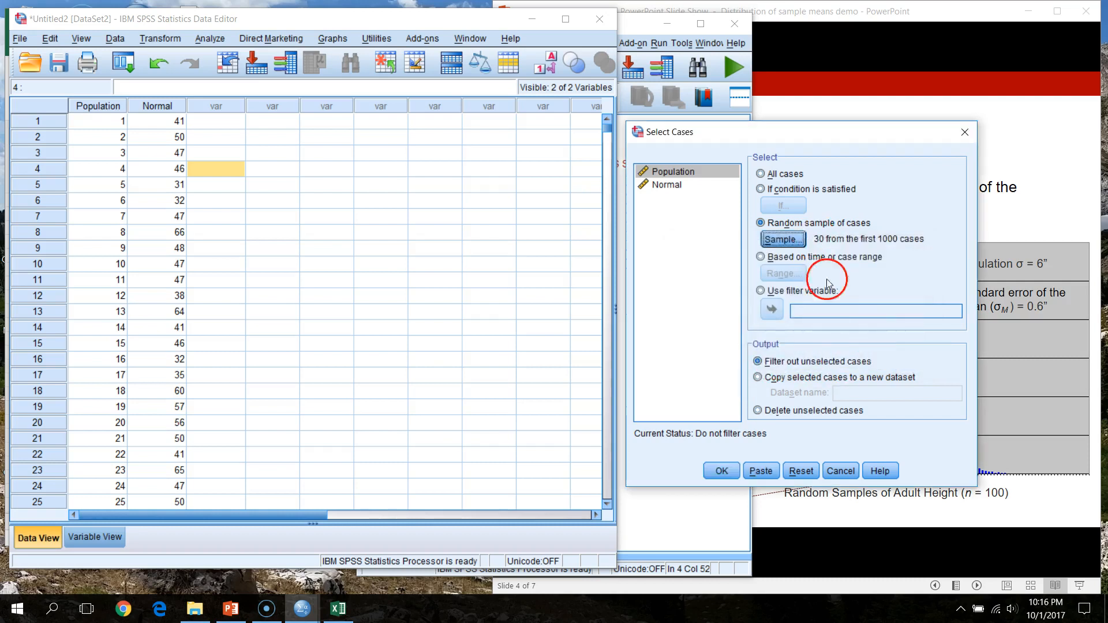
{"action": "left_click", "coordinate": [763, 470]}
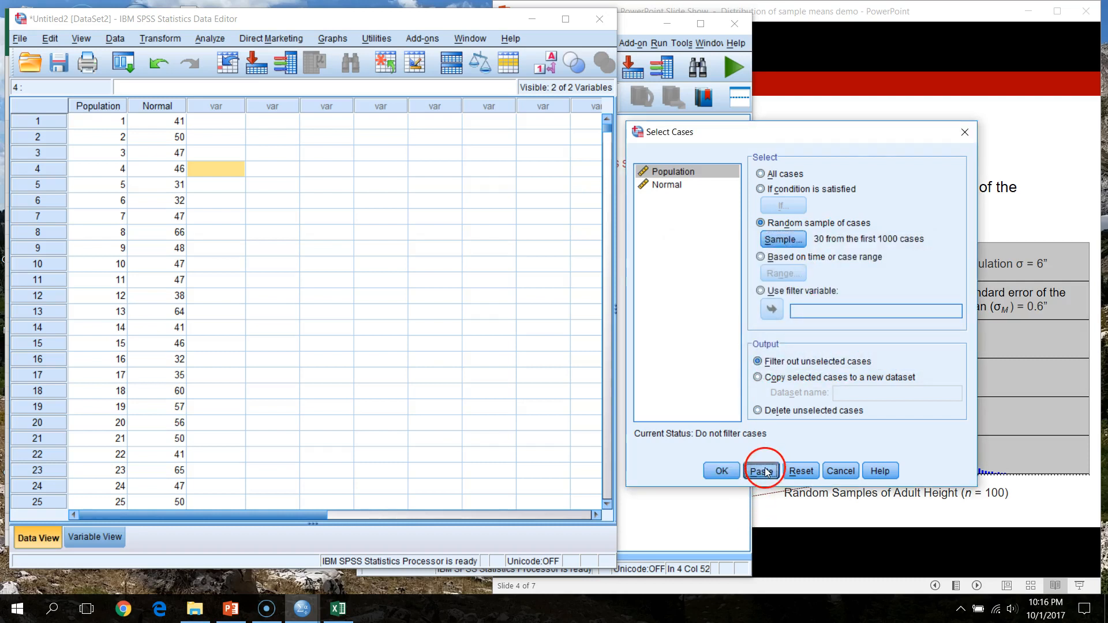
Delete the DATASET ACTIVATE command and cut the DESCRIPTIVES command from above USE ALL, closing up the extra blank lines.
{"action": "left_click_drag", "start_coordinate": [530, 138], "coordinate": [393, 138]}
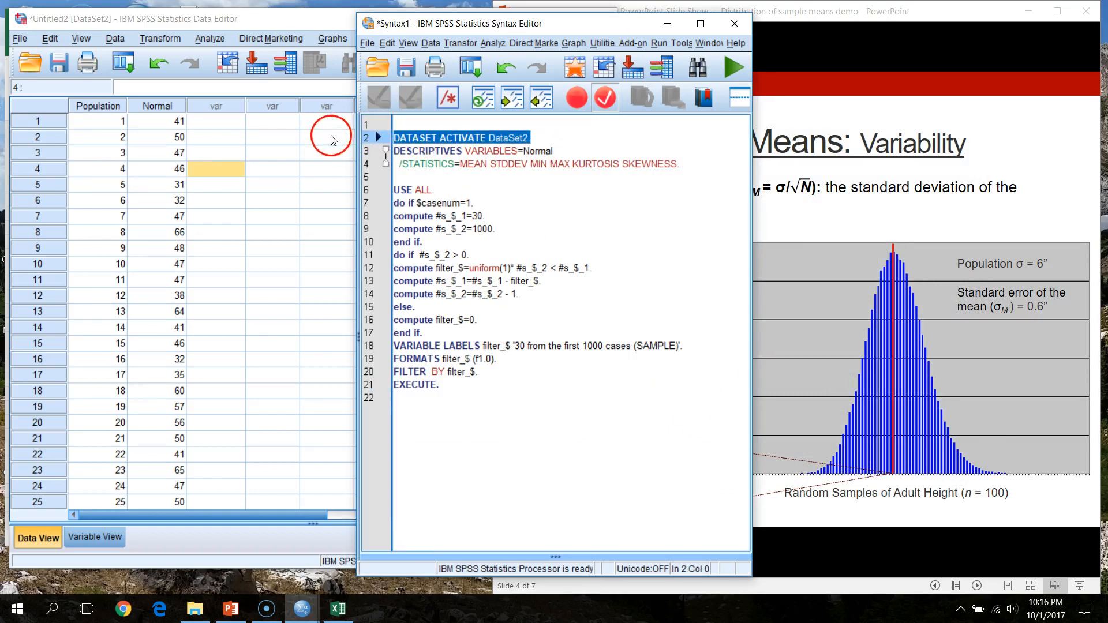
{"action": "key", "text": "Delete"}
{"action": "left_click_drag", "start_coordinate": [694, 164], "coordinate": [317, 151]}
{"action": "key", "text": "ctrl+c"}
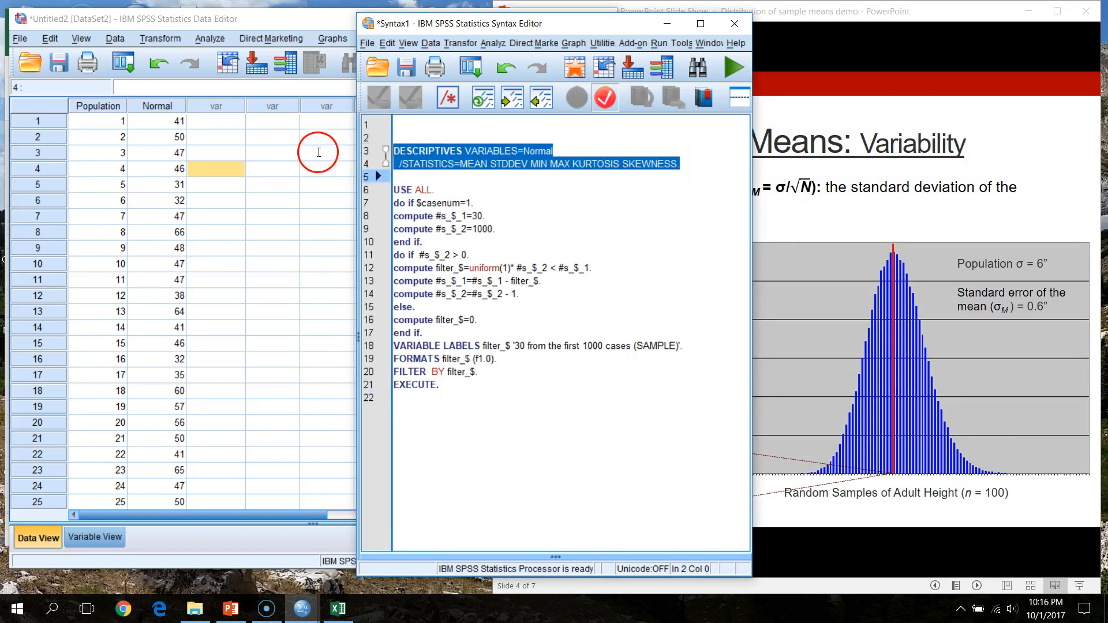
{"action": "key", "text": "Delete"}
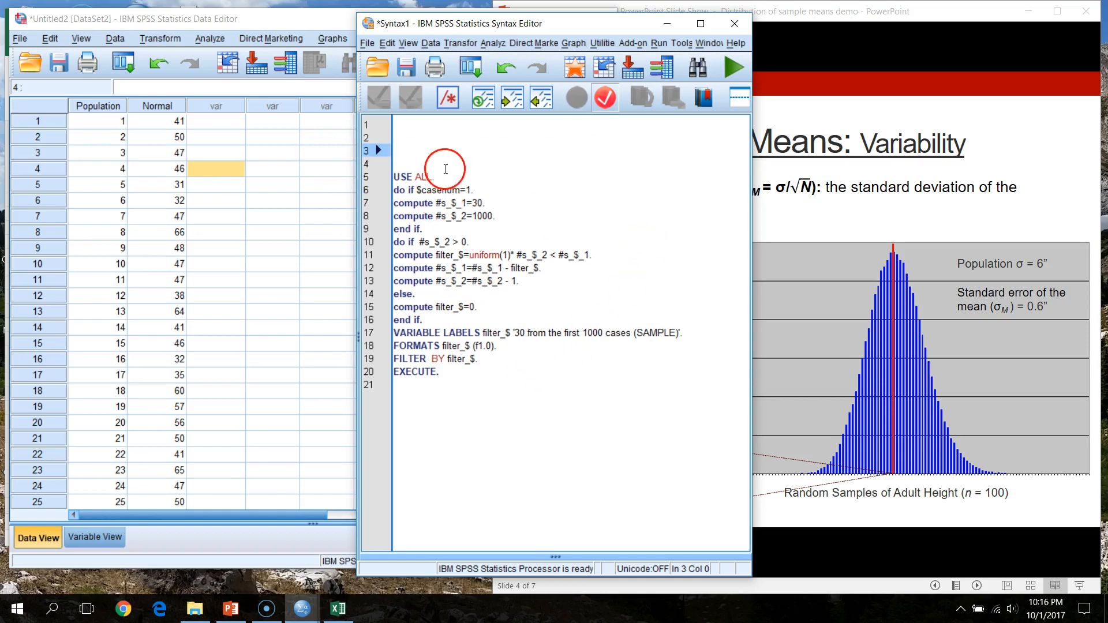
{"action": "key", "text": "Delete"}
{"action": "key", "text": "Delete"}
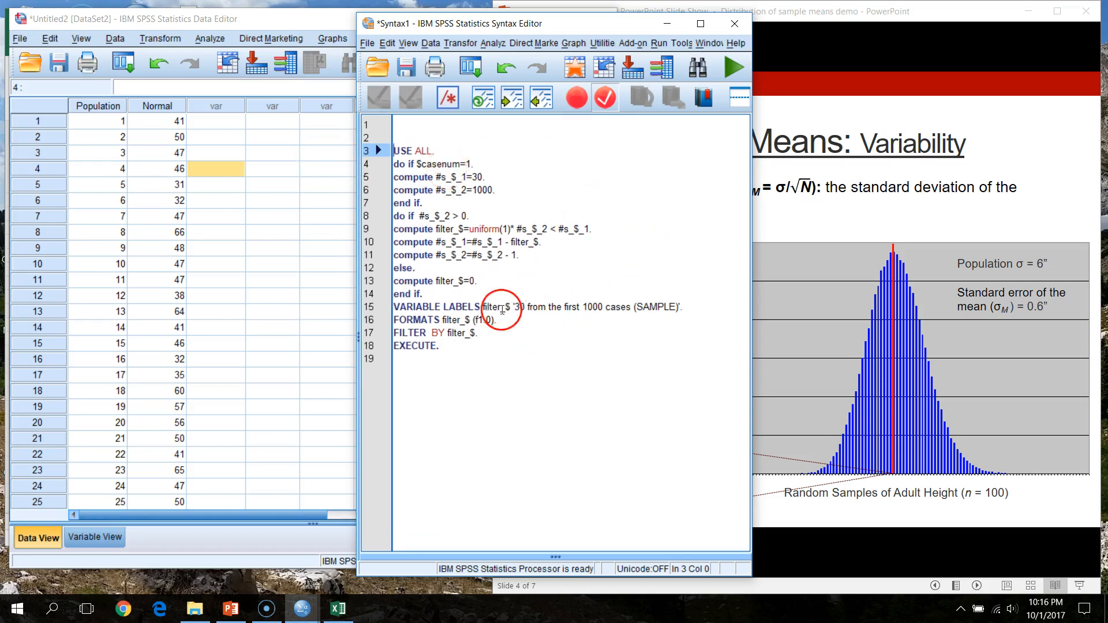
Paste the DESCRIPTIVES command below EXECUTE at the end of the syntax, separated by a blank line.
{"action": "left_click", "coordinate": [471, 345]}
{"action": "key", "text": "Return"}
{"action": "key", "text": "Return"}
{"action": "key", "text": "ctrl+v"}
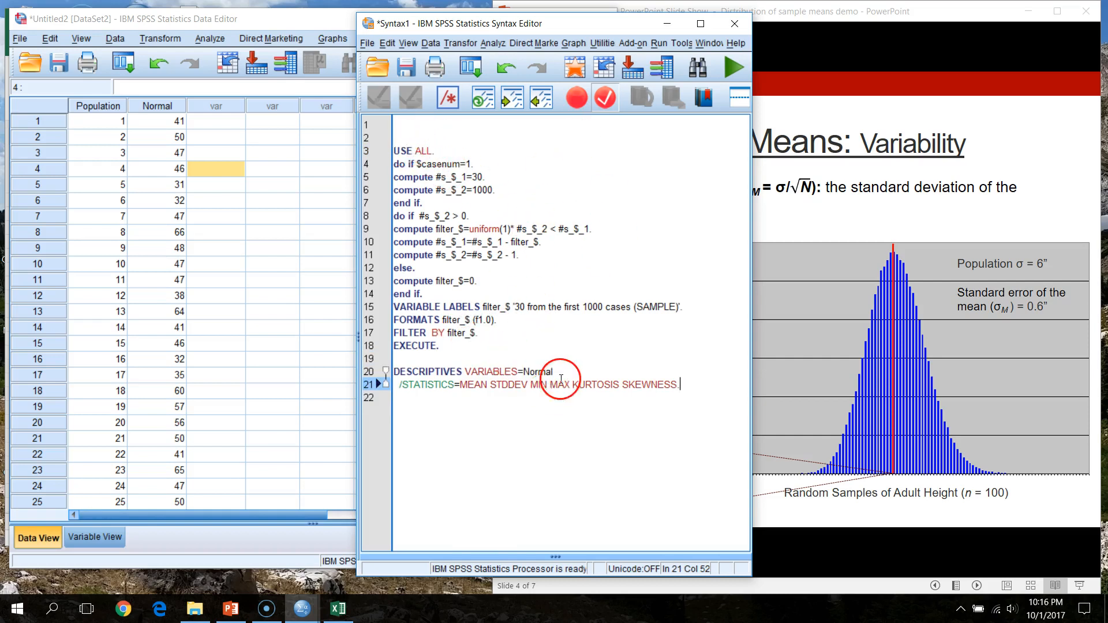
{"action": "left_click", "coordinate": [507, 373]}
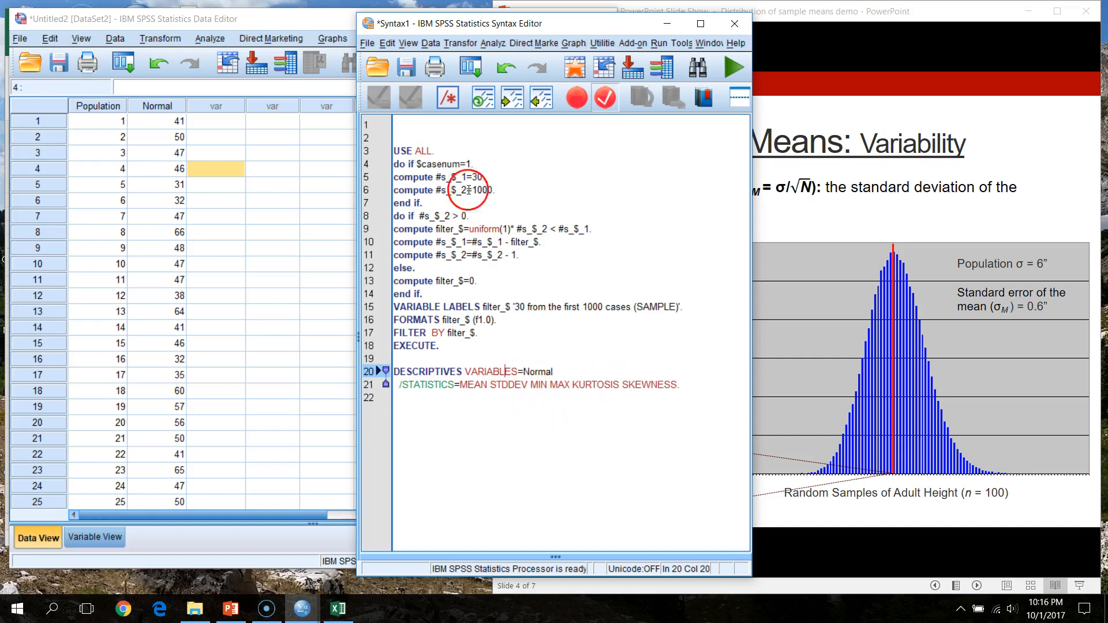
Run the whole syntax from USE ALL through the DESCRIPTIVES command to draw and describe a random sample of 30.
{"action": "left_click_drag", "start_coordinate": [403, 140], "coordinate": [744, 396]}
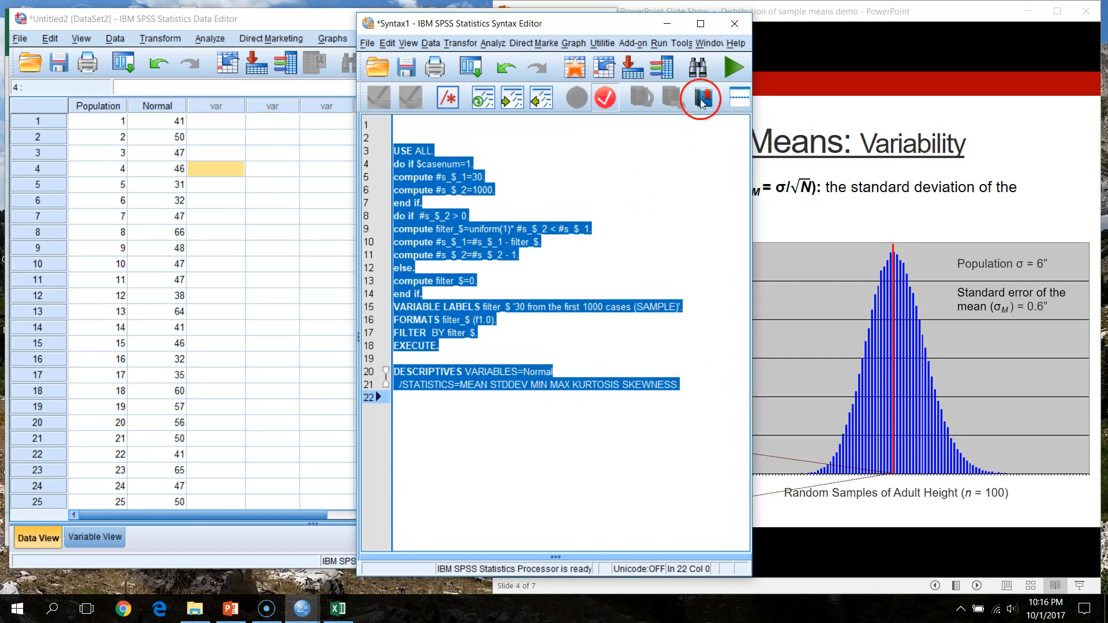
{"action": "left_click", "coordinate": [729, 71]}
{"action": "scroll", "coordinate": [588, 335], "scroll_direction": "down", "scroll_amount": 2}
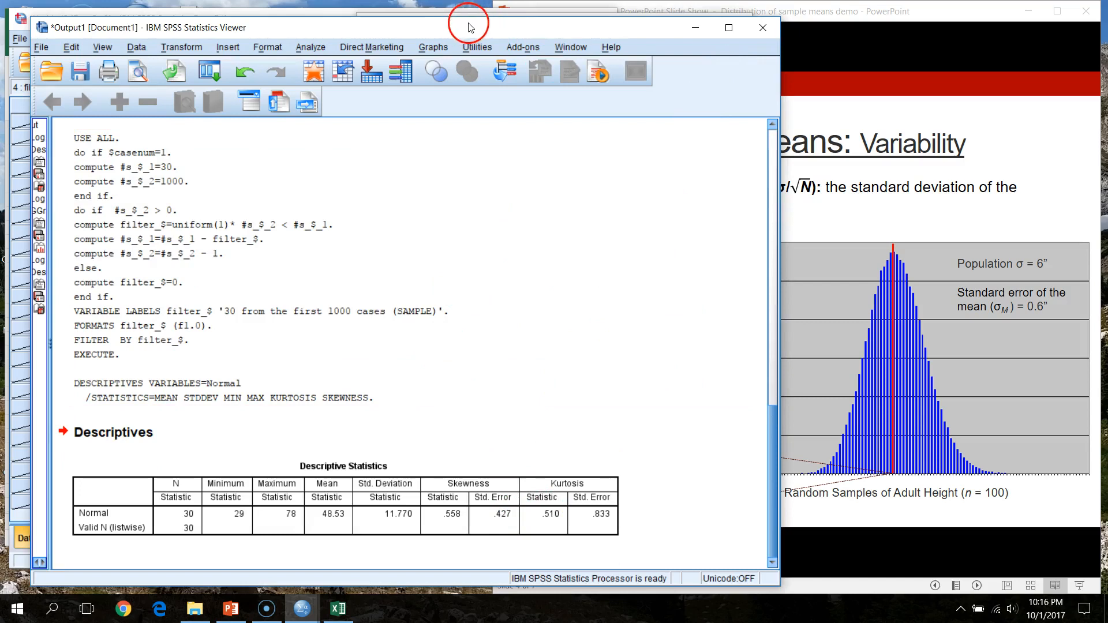
Examine the filter_$ column in the Data Editor to see which cases were selected for the random sample.
{"action": "left_click_drag", "start_coordinate": [471, 27], "coordinate": [676, 34]}
{"action": "left_click", "coordinate": [203, 12]}
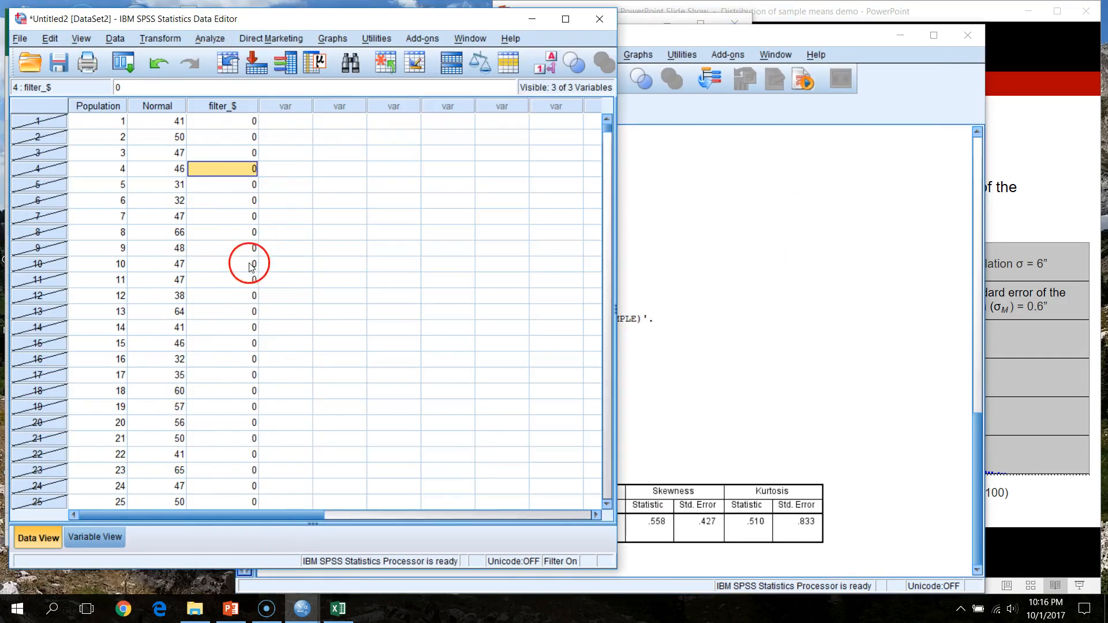
{"action": "scroll", "coordinate": [251, 267], "scroll_direction": "down", "scroll_amount": 7}
{"action": "left_click", "coordinate": [248, 217]}
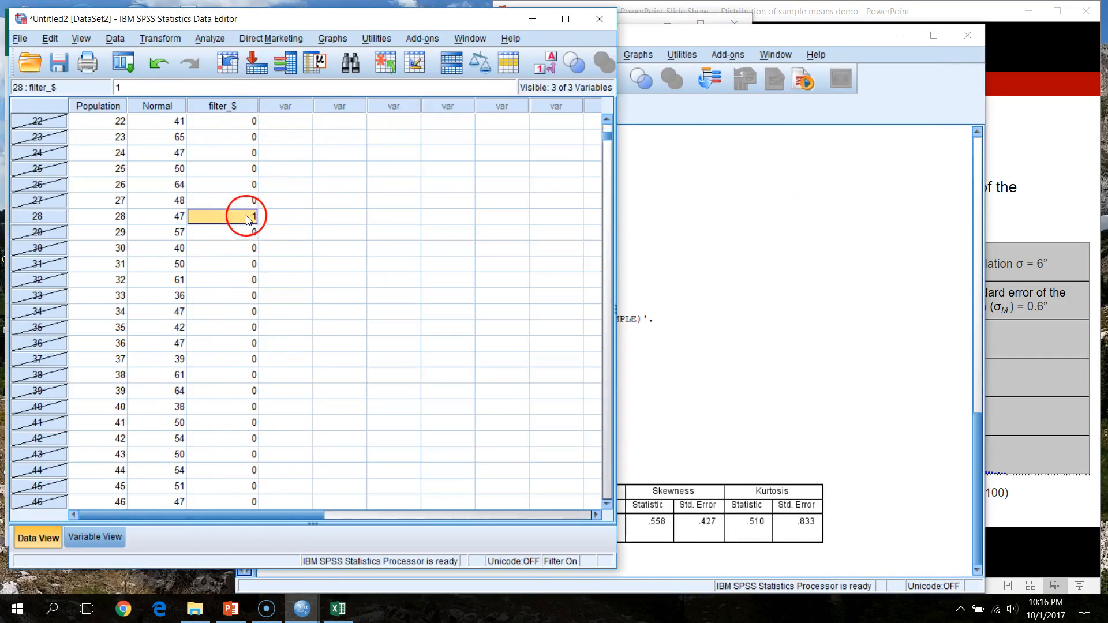
{"action": "scroll", "coordinate": [250, 323], "scroll_direction": "down", "scroll_amount": 8}
{"action": "left_click", "coordinate": [243, 317]}
{"action": "scroll", "coordinate": [242, 347], "scroll_direction": "down", "scroll_amount": 14}
{"action": "scroll", "coordinate": [249, 437], "scroll_direction": "down", "scroll_amount": 6}
{"action": "left_click", "coordinate": [255, 281]}
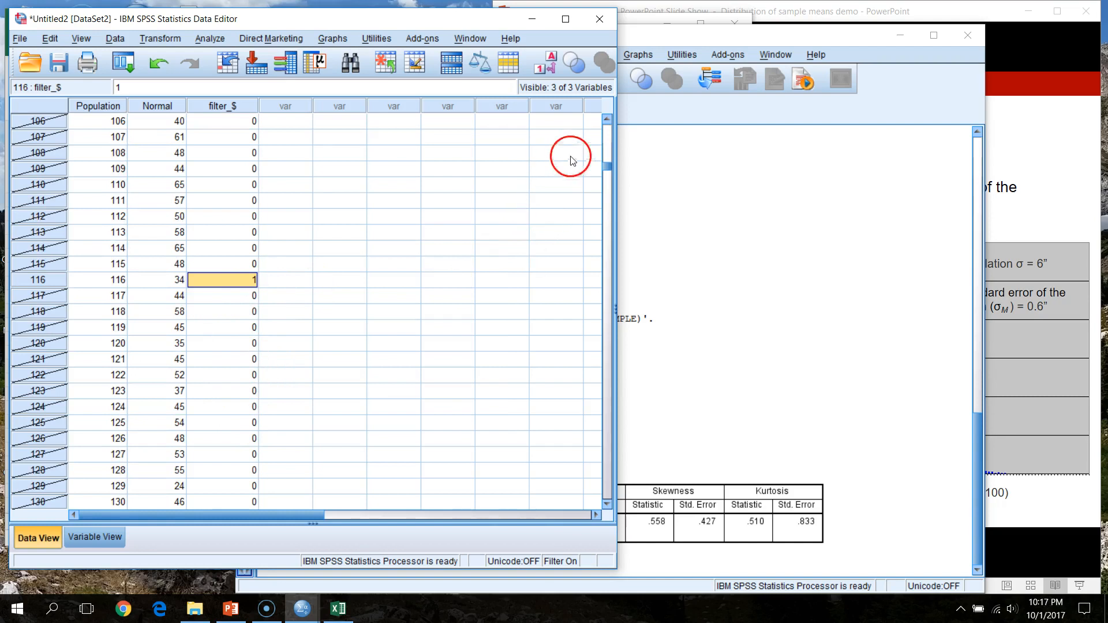
{"action": "left_click_drag", "start_coordinate": [607, 167], "coordinate": [608, 132]}
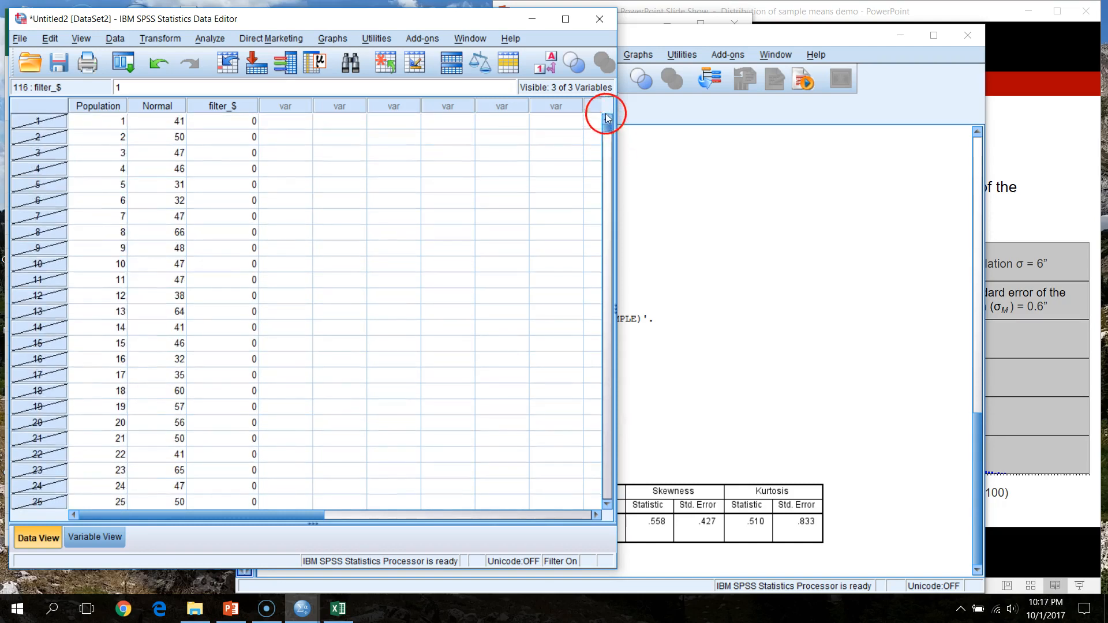
Copy the sample mean 48.53 from the Descriptive Statistics table into row 1 of a new variable beside filter_$.
{"action": "left_click_drag", "start_coordinate": [752, 41], "coordinate": [627, 34]}
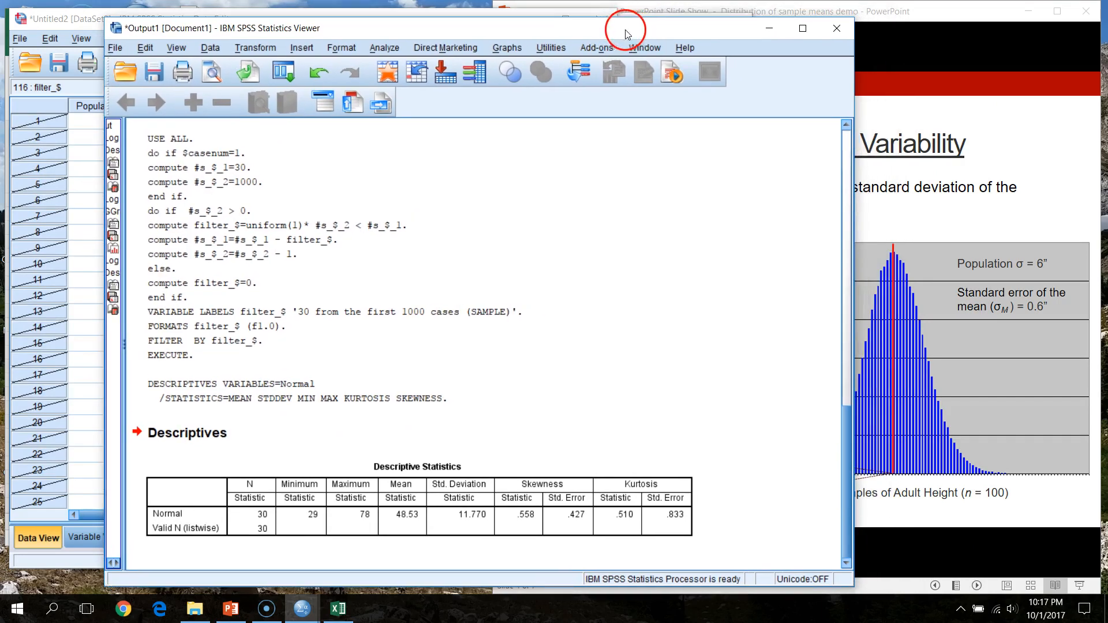
{"action": "left_click", "coordinate": [267, 516]}
{"action": "left_click_drag", "start_coordinate": [551, 31], "coordinate": [638, 33]}
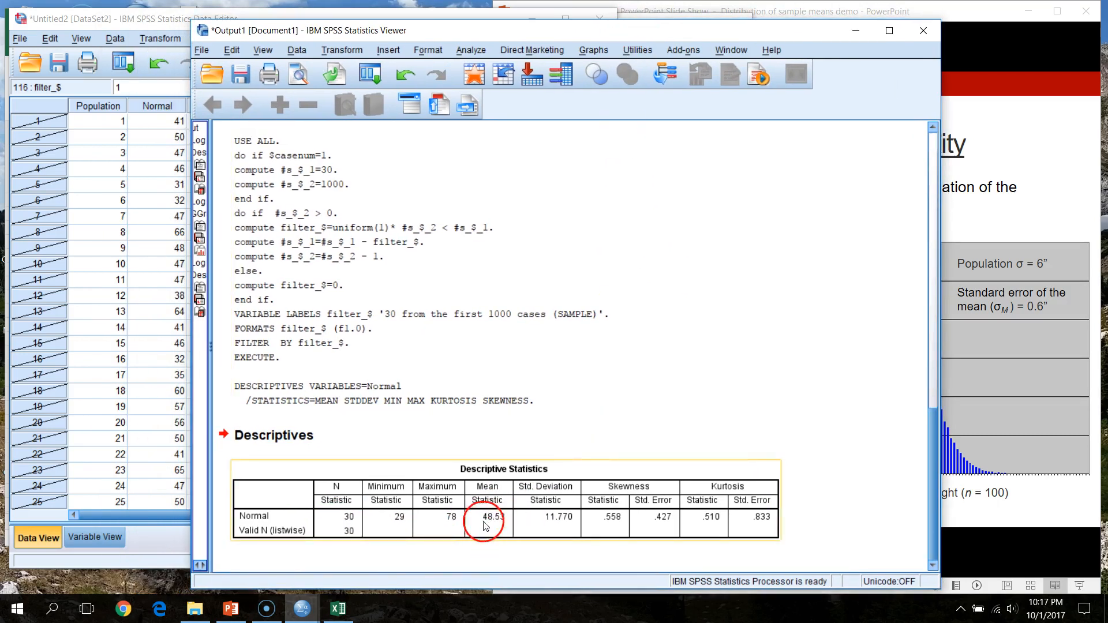
{"action": "double_click", "coordinate": [494, 517]}
{"action": "key", "text": "ctrl+c"}
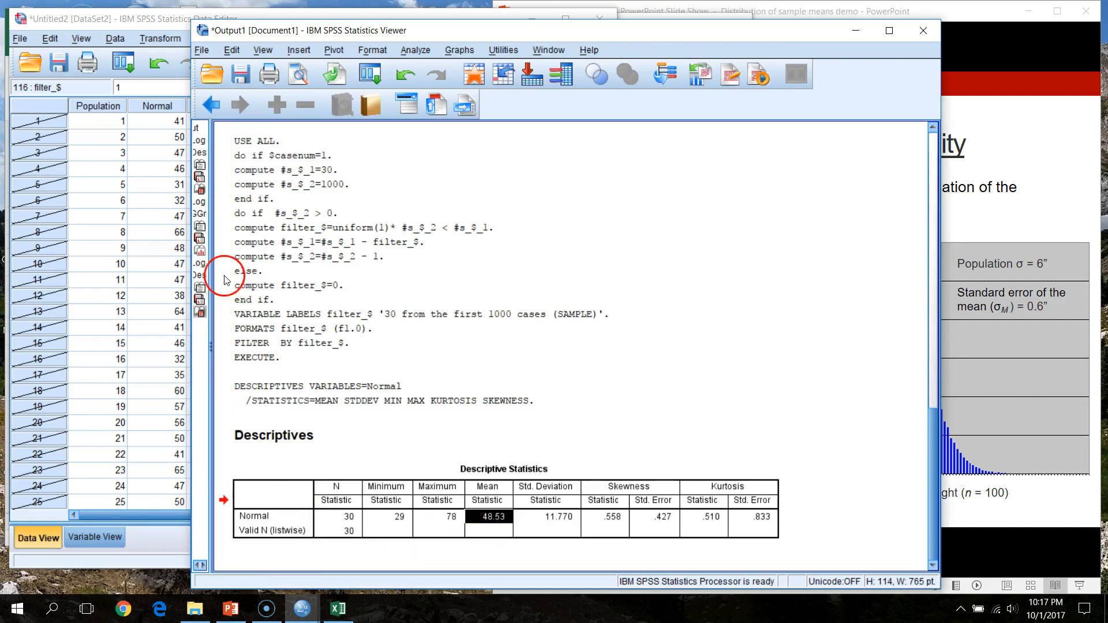
{"action": "left_click", "coordinate": [148, 21]}
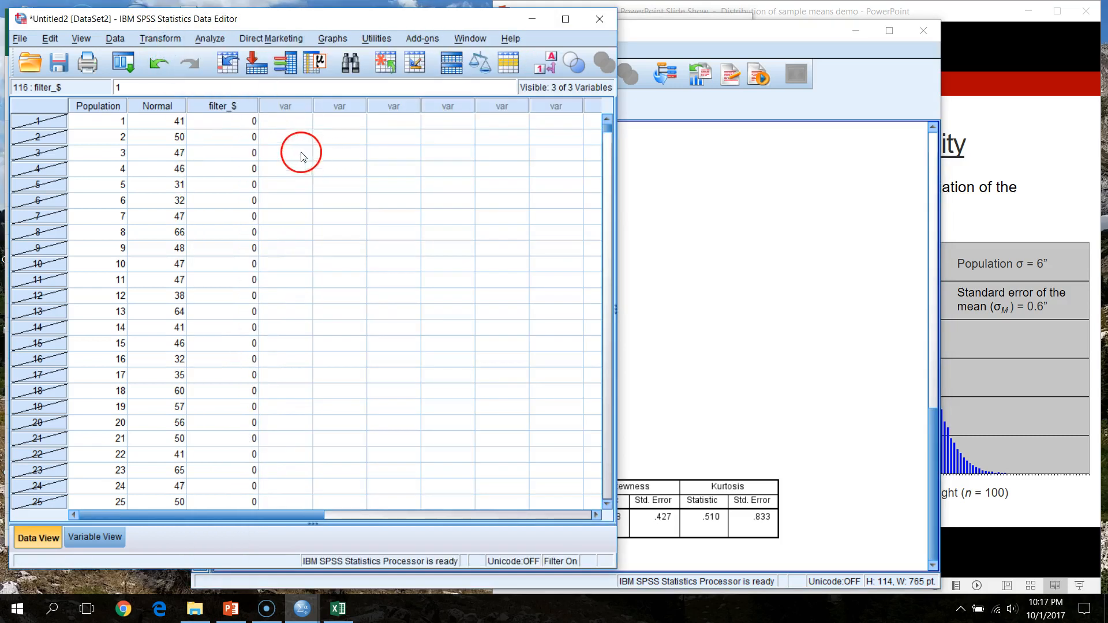
{"action": "left_click", "coordinate": [304, 125]}
{"action": "key", "text": "ctrl+v"}
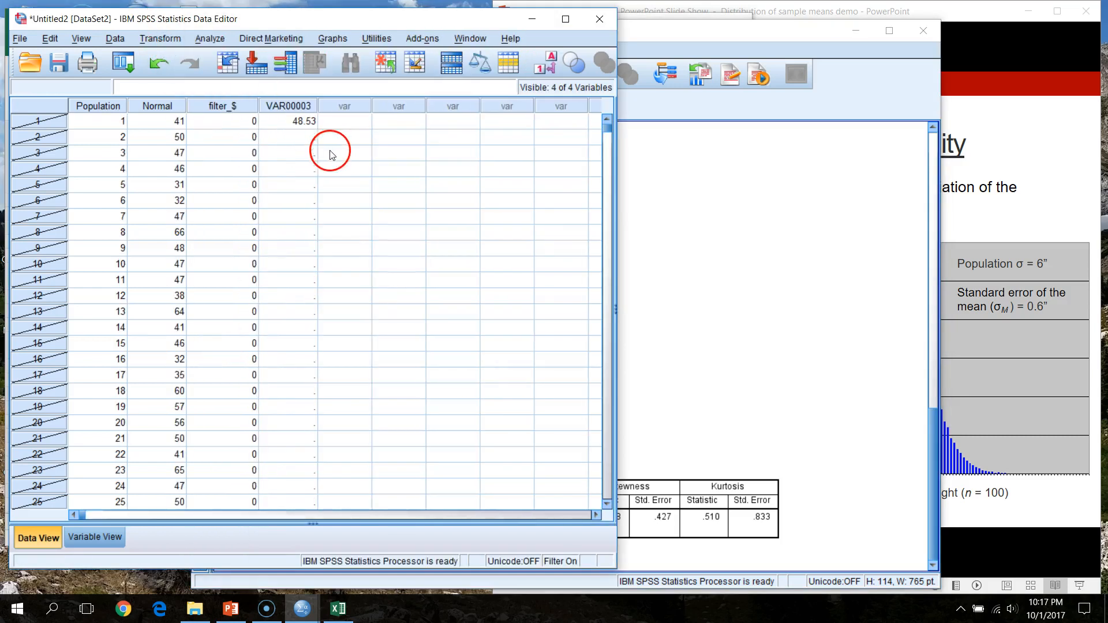
Rename the new variable holding the sample mean as SD_normal30 and return to the data.
{"action": "left_click", "coordinate": [95, 538]}
{"action": "left_click", "coordinate": [95, 152]}
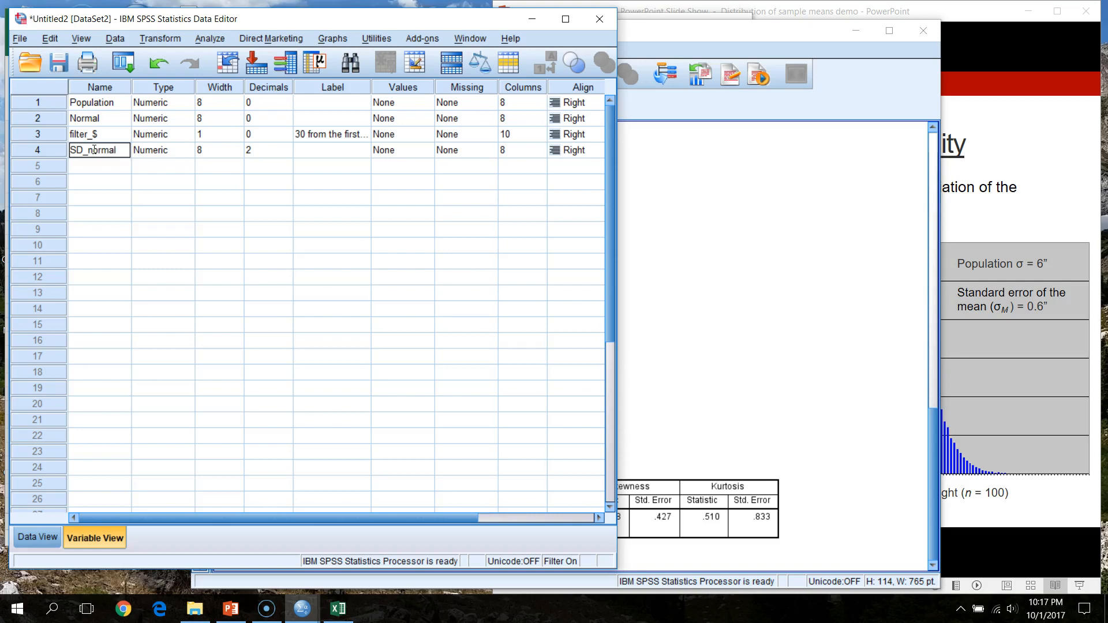
{"action": "left_click", "coordinate": [50, 542]}
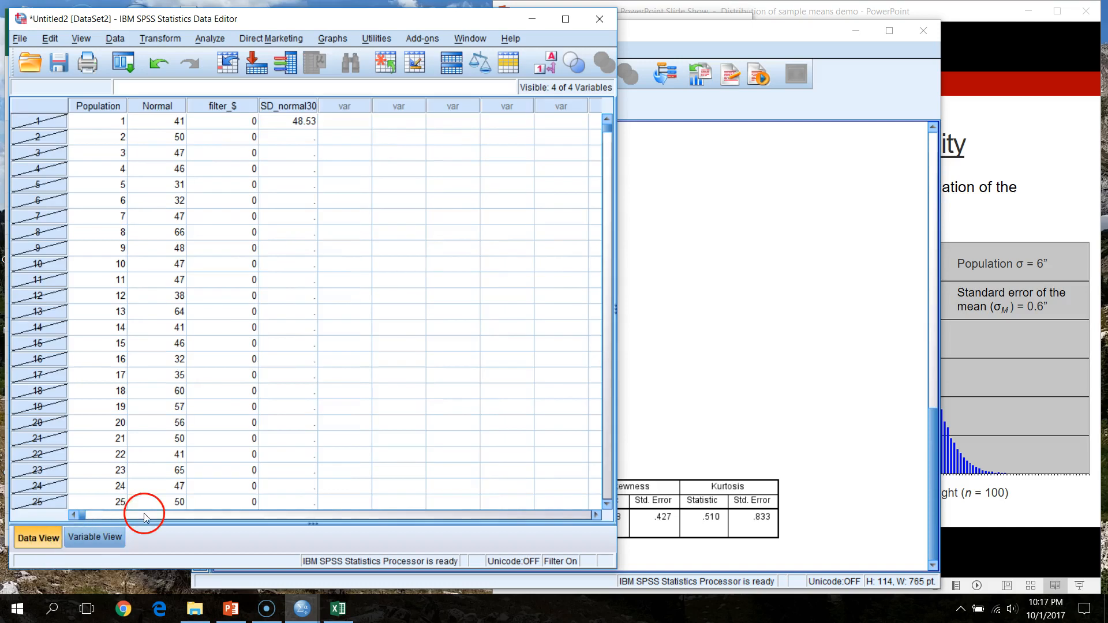
Run the selected sampling syntax again to draw and describe a second random sample of 30.
{"action": "left_click", "coordinate": [861, 93]}
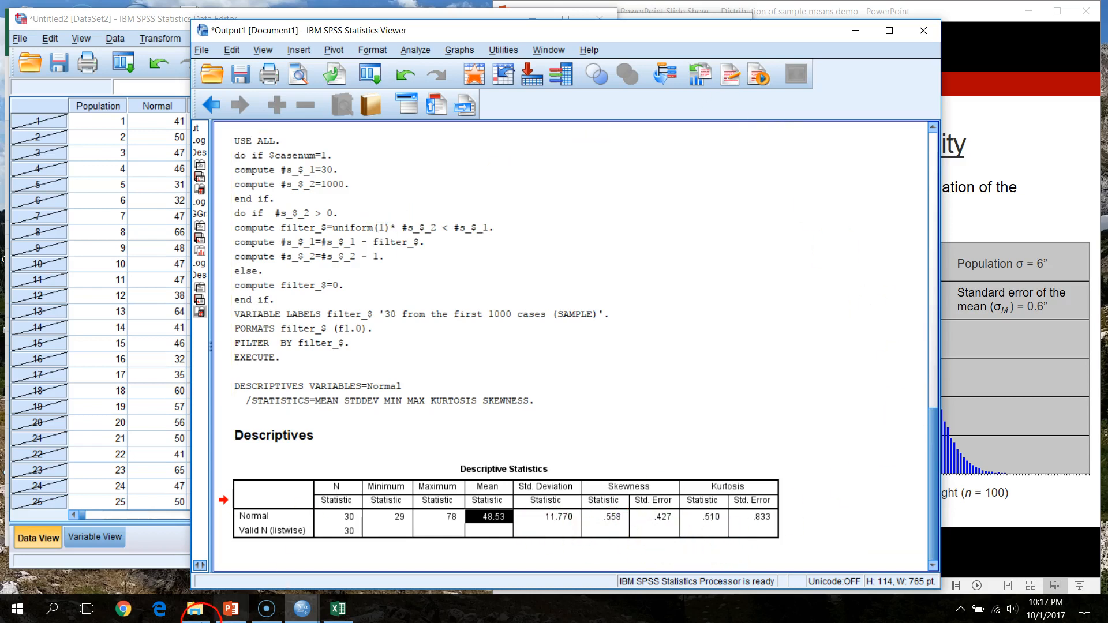
{"action": "left_click", "coordinate": [307, 618]}
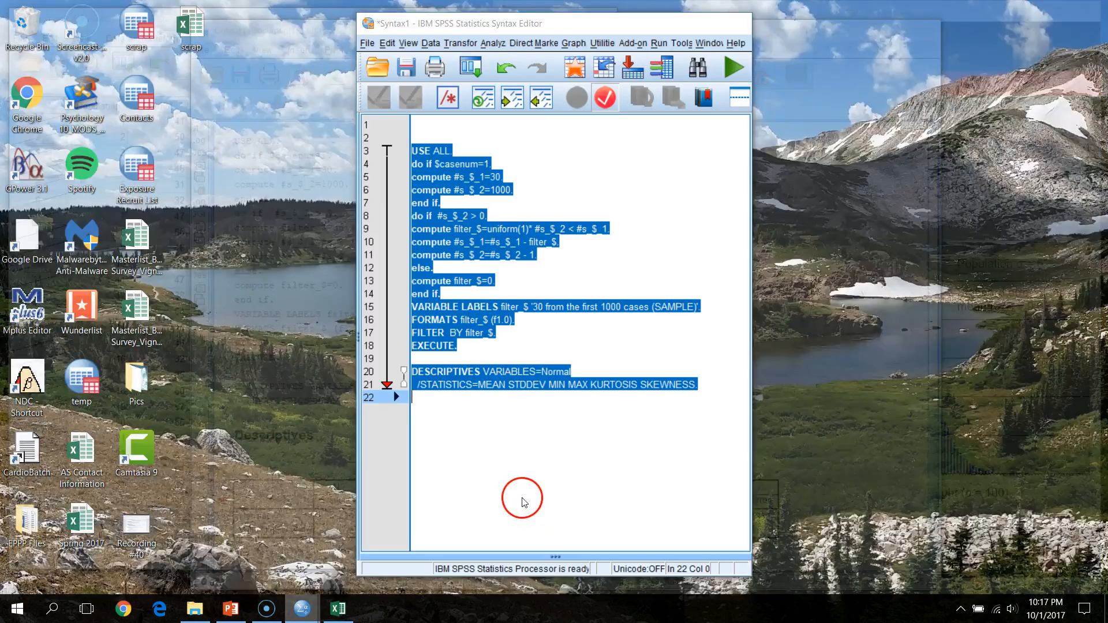
{"action": "left_click", "coordinate": [522, 501]}
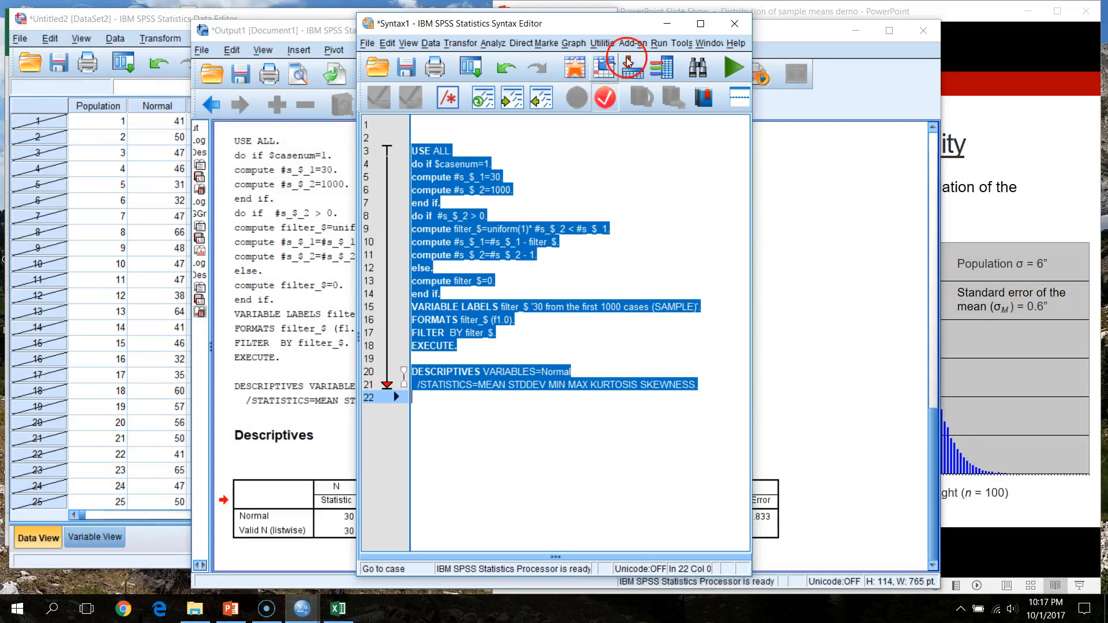
{"action": "left_click", "coordinate": [741, 69]}
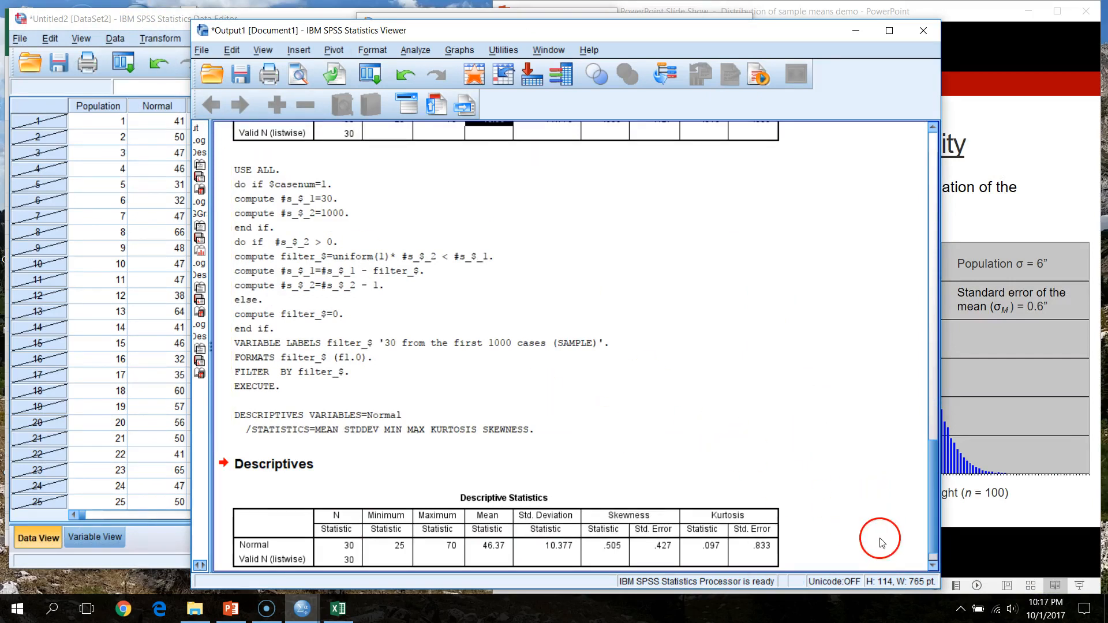
Record the second sample's mean, 46.37, from the Descriptive Statistics table in row 2 of SD_normal30.
{"action": "scroll", "coordinate": [880, 540], "scroll_direction": "down", "scroll_amount": 2}
{"action": "left_click", "coordinate": [349, 513]}
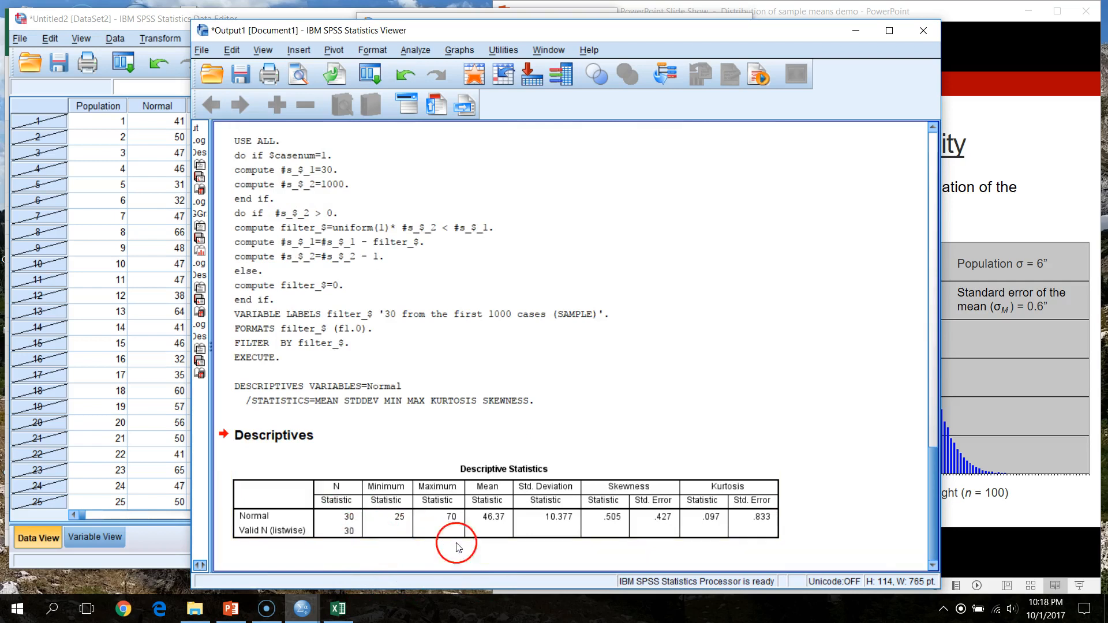
{"action": "left_click", "coordinate": [500, 523]}
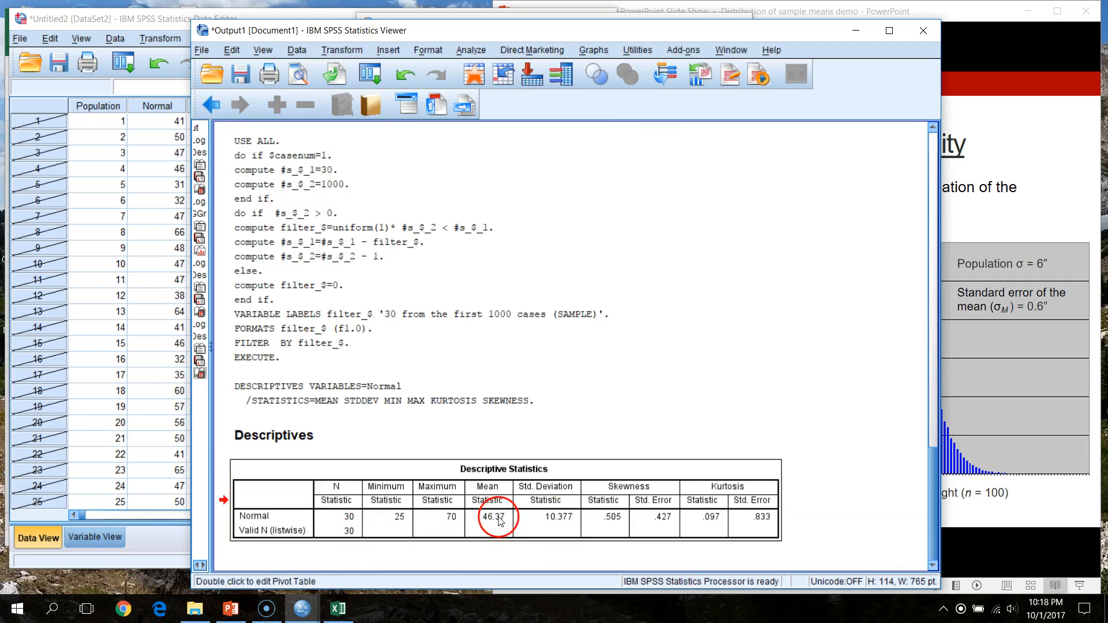
{"action": "double_click", "coordinate": [504, 522]}
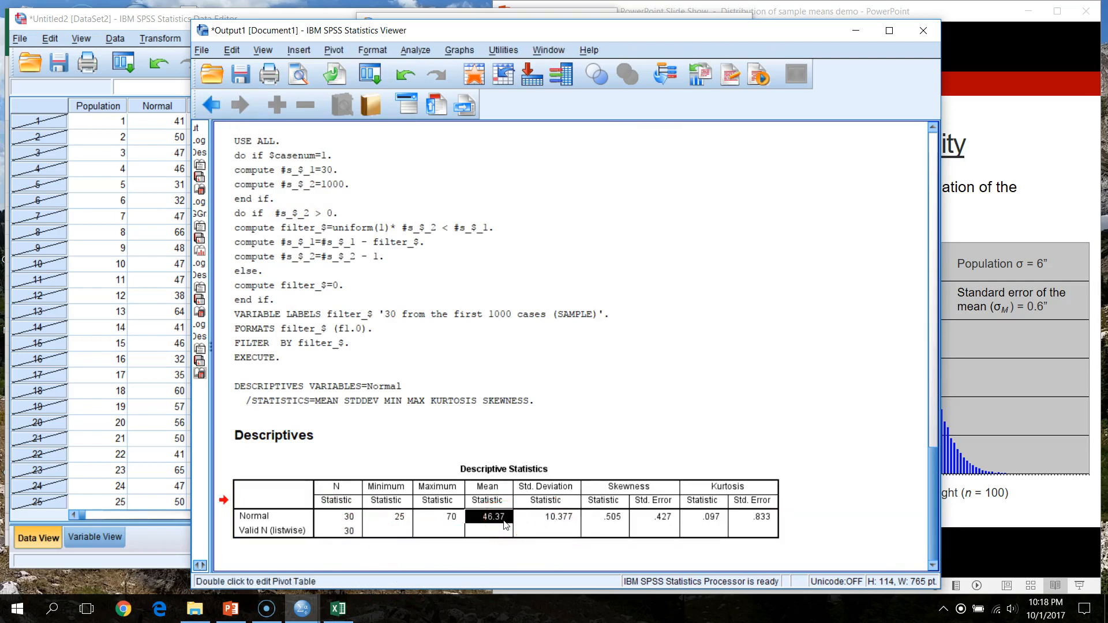
{"action": "left_click", "coordinate": [147, 22]}
{"action": "left_click", "coordinate": [263, 138]}
{"action": "type", "text": "46.37"}
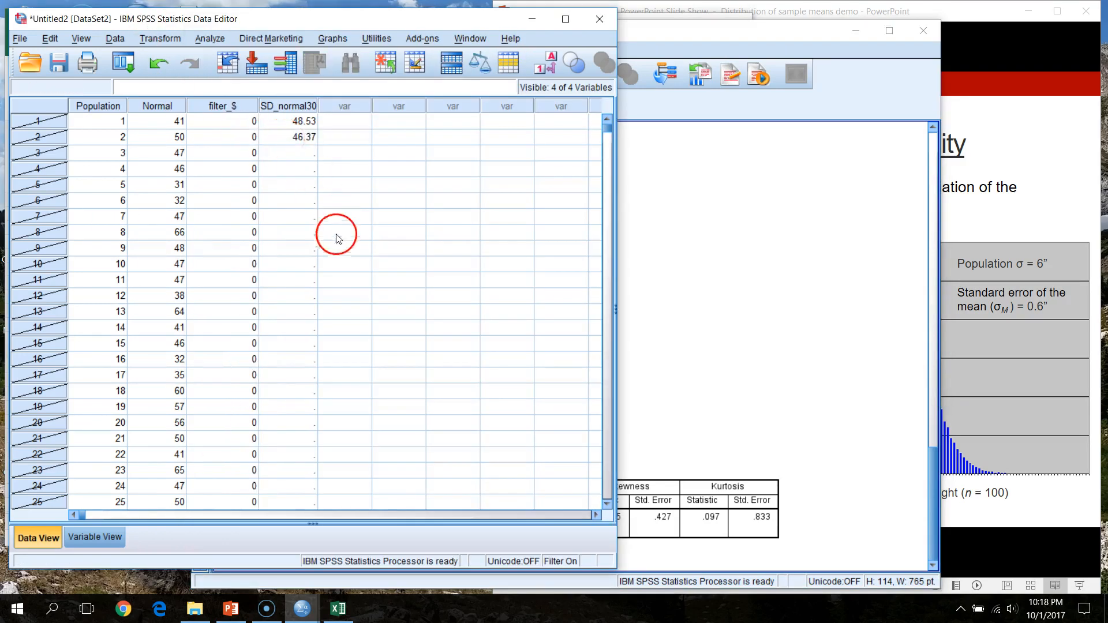
Place the output Viewer and the Syntax Editor side by side, narrowing the Viewer so the two windows do not overlap.
{"action": "left_click", "coordinate": [869, 88]}
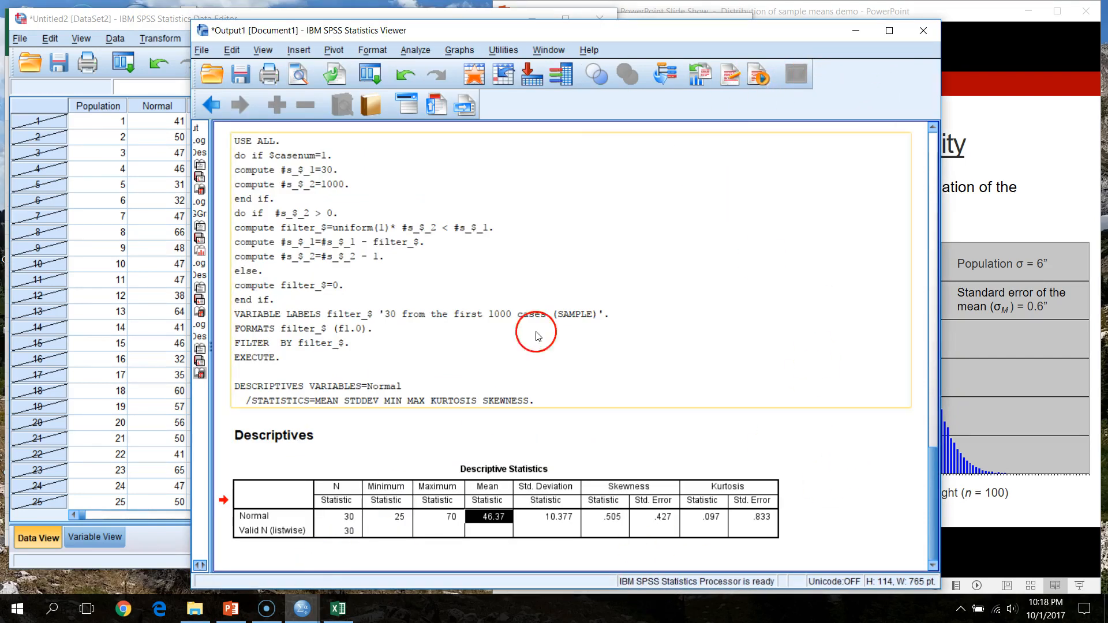
{"action": "left_click_drag", "start_coordinate": [725, 34], "coordinate": [884, 28]}
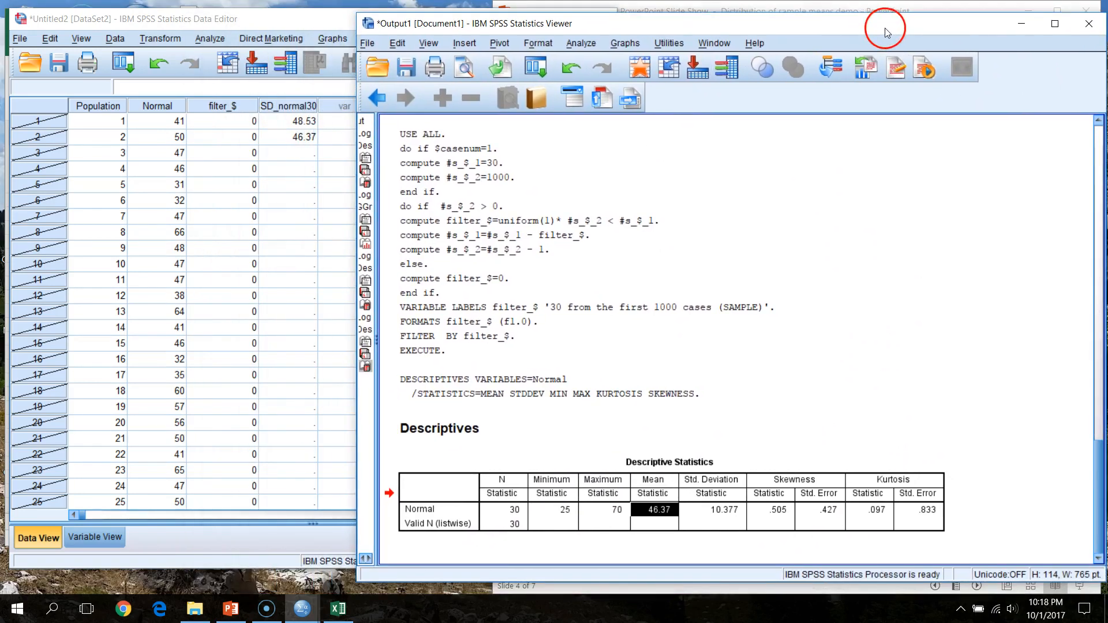
{"action": "left_click_drag", "start_coordinate": [354, 311], "coordinate": [493, 311]}
{"action": "left_click", "coordinate": [300, 612]}
{"action": "left_click", "coordinate": [506, 563]}
{"action": "left_click", "coordinate": [598, 16]}
{"action": "left_click_drag", "start_coordinate": [605, 27], "coordinate": [339, 19]}
Run the selected sampling syntax repeatedly to draw and describe several more random samples of 30.
{"action": "left_click", "coordinate": [472, 61]}
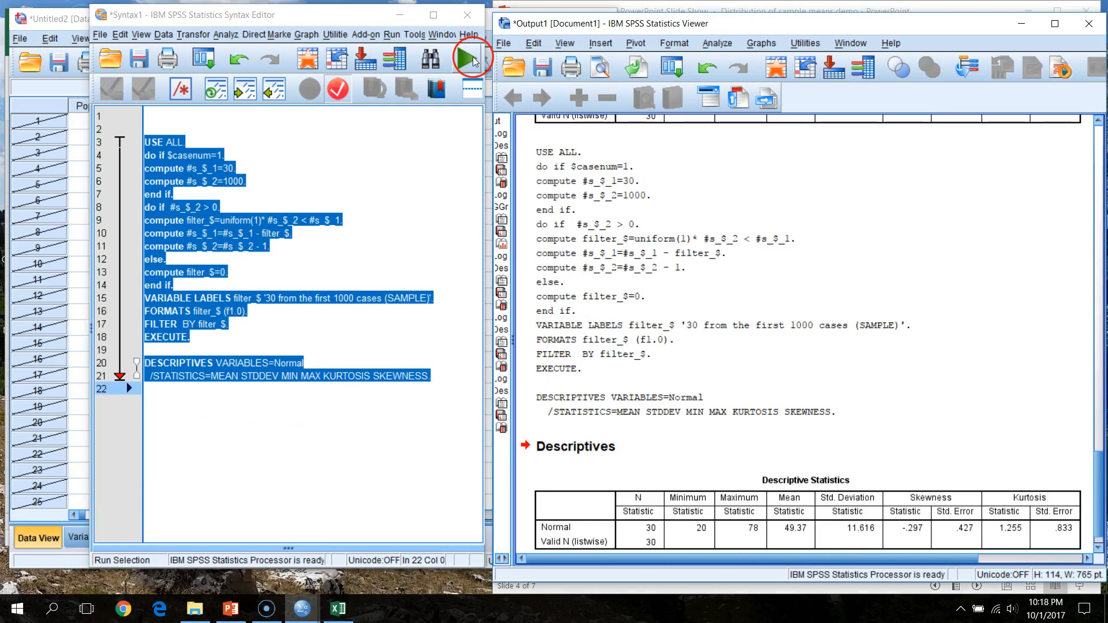
{"action": "left_click", "coordinate": [473, 57]}
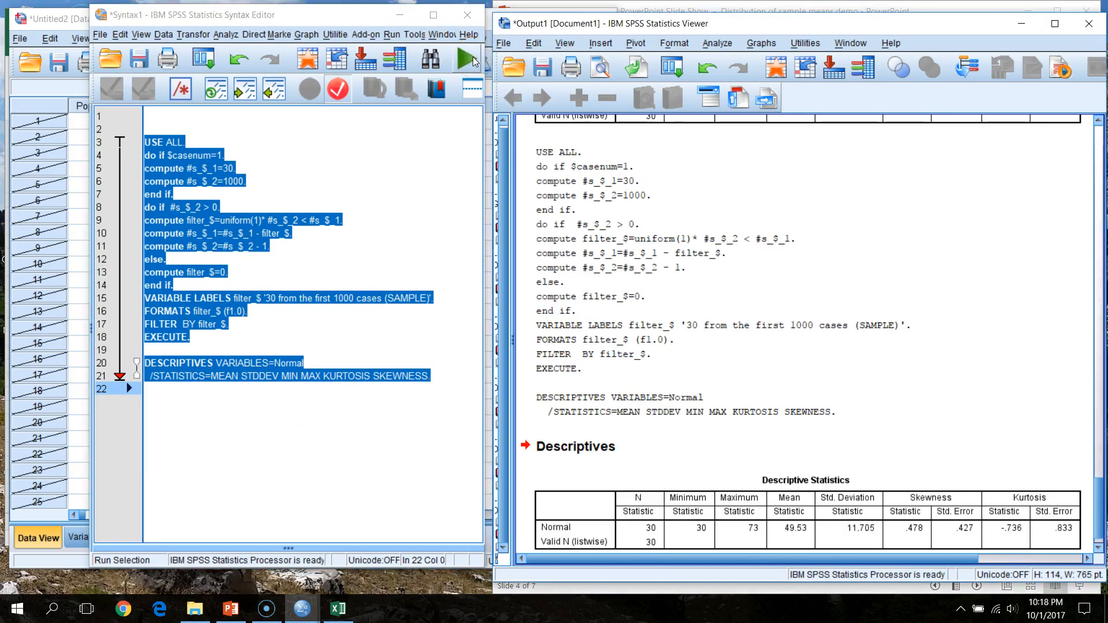
{"action": "left_click", "coordinate": [473, 57]}
{"action": "left_click", "coordinate": [473, 56]}
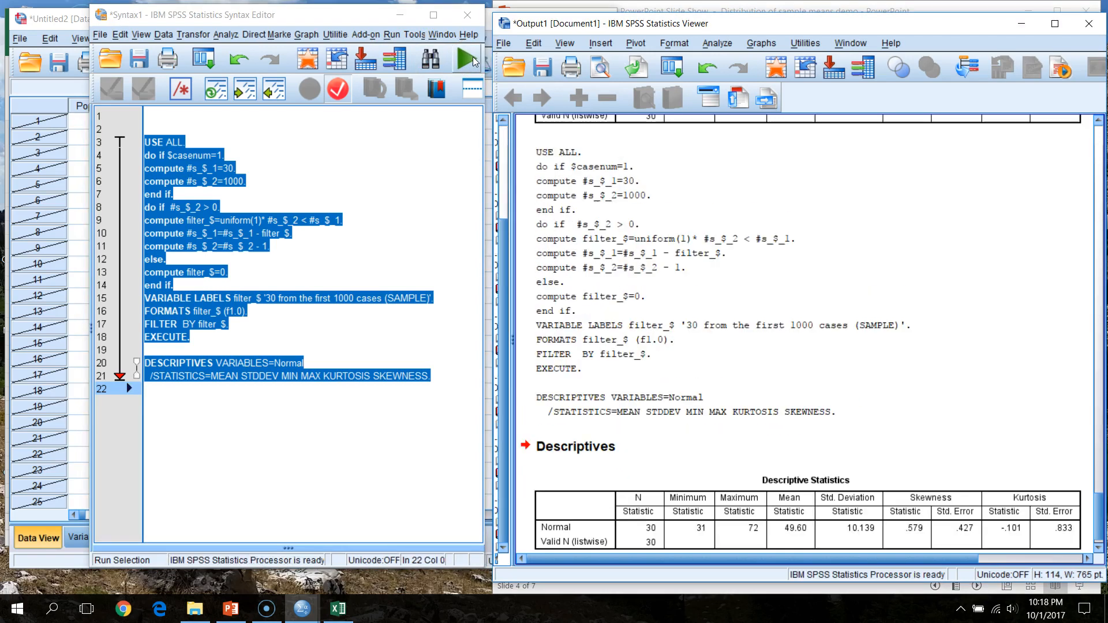
{"action": "left_click", "coordinate": [473, 57]}
{"action": "left_click", "coordinate": [472, 56]}
{"action": "left_click", "coordinate": [473, 57]}
{"action": "left_click", "coordinate": [532, 128]}
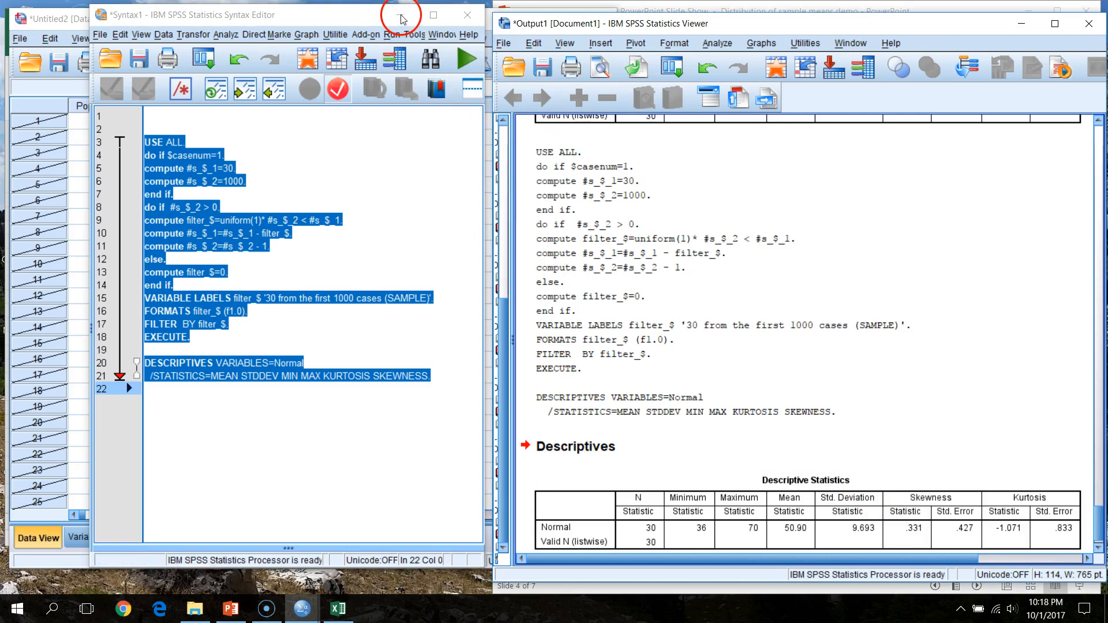
Minimise the Syntax Editor and the Untitled2 data window, and bring up the Sampling Distribution Exercise_Normal.sav dataset.
{"action": "left_click", "coordinate": [401, 15]}
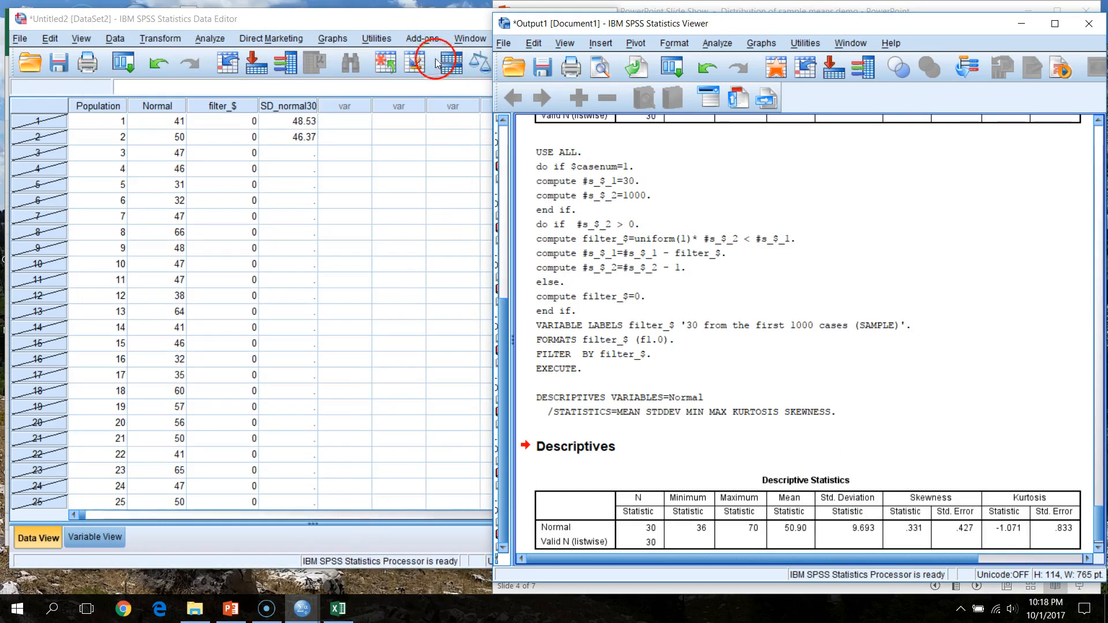
{"action": "left_click", "coordinate": [446, 22]}
{"action": "left_click", "coordinate": [532, 19]}
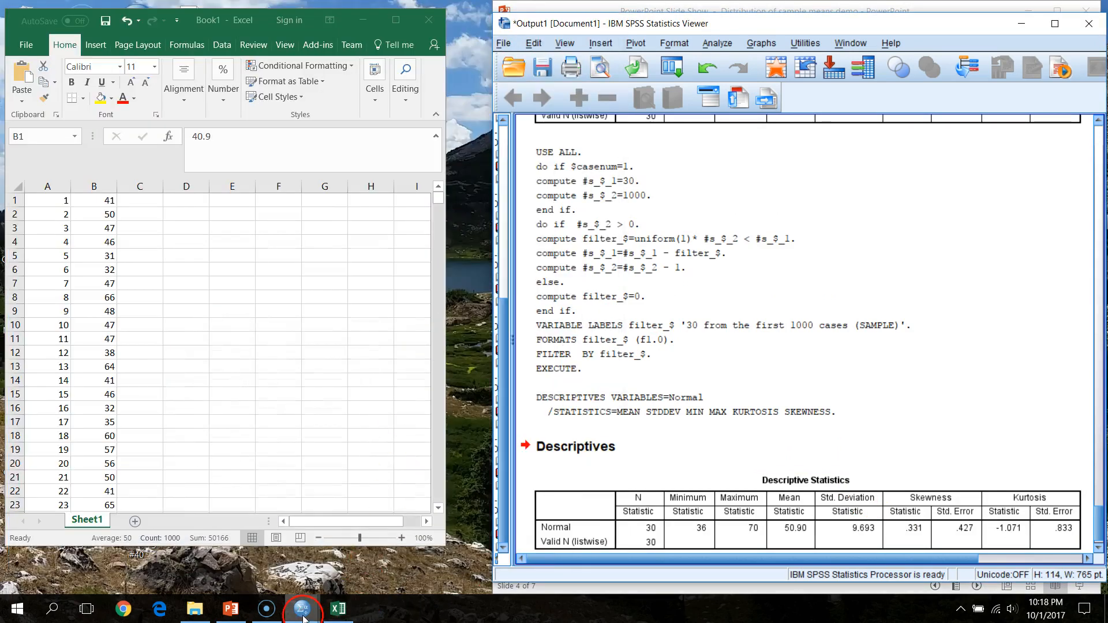
{"action": "mouse_move", "coordinate": [303, 613]}
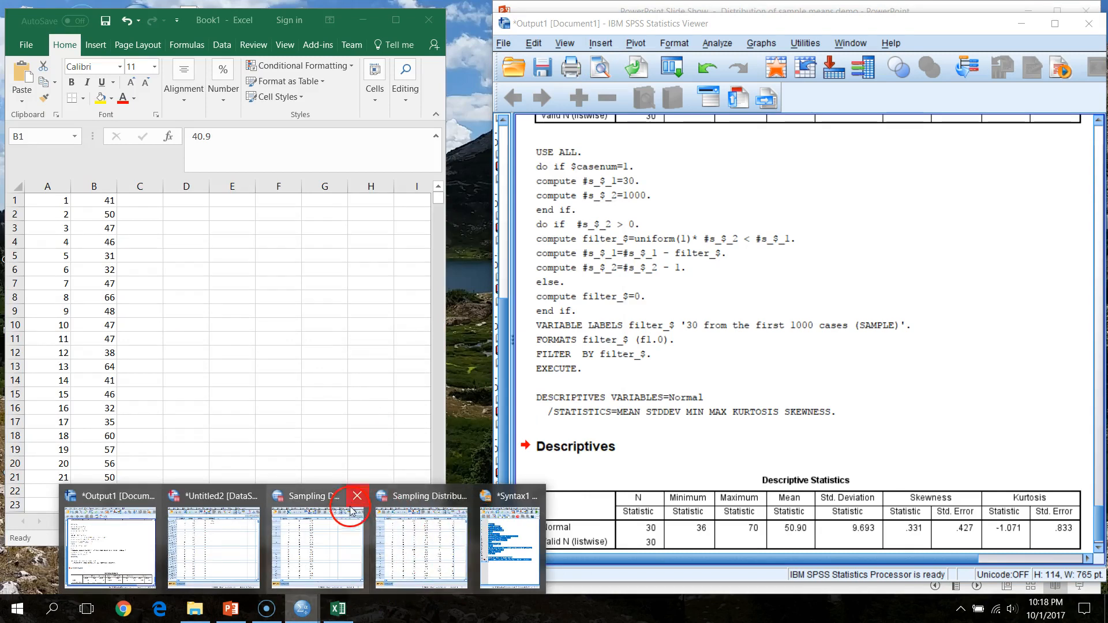
{"action": "left_click", "coordinate": [308, 499]}
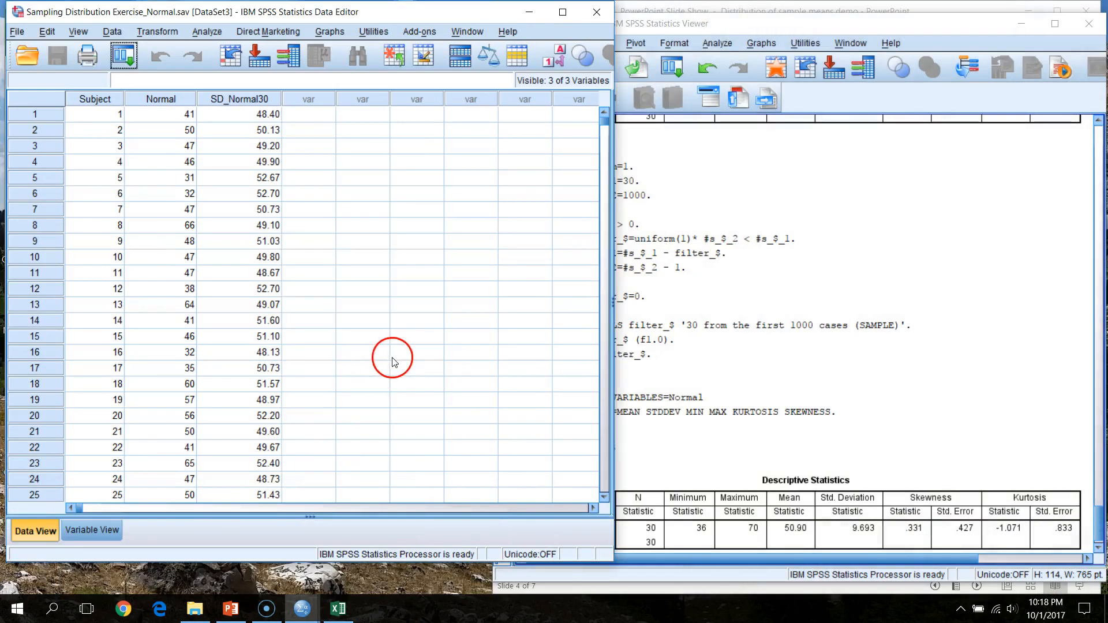
Examine the Normal scores and the sample means in the SD_Normal30 column down to case 100.
{"action": "mouse_move", "coordinate": [604, 121]}
{"action": "left_mouse_down"}
{"action": "mouse_move", "coordinate": [608, 183]}
{"action": "mouse_move", "coordinate": [624, 111]}
{"action": "left_mouse_up"}
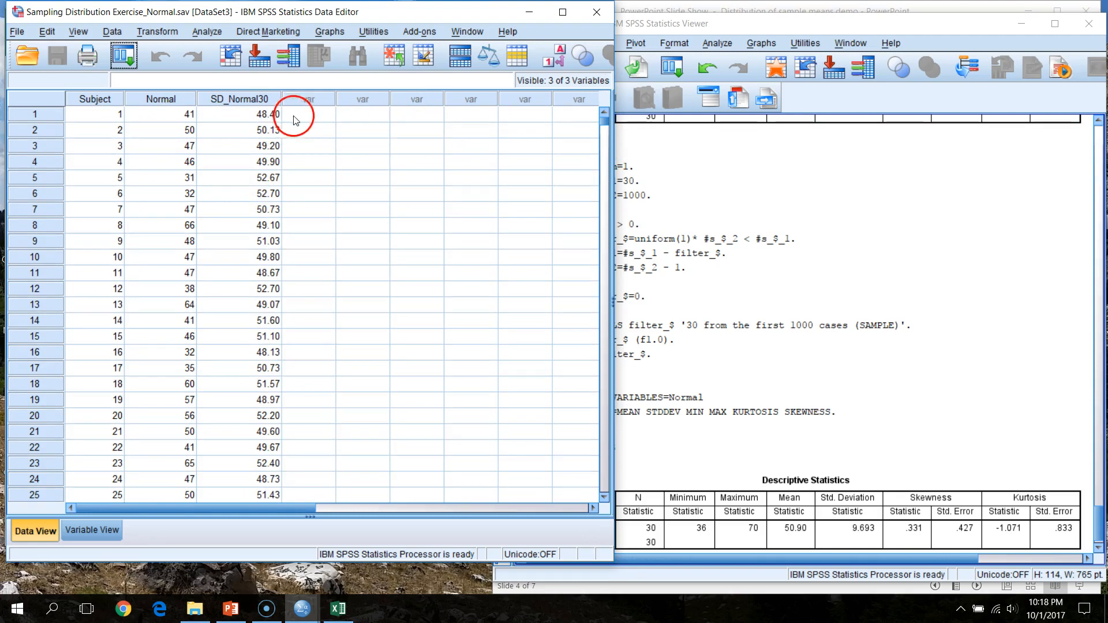
{"action": "left_click", "coordinate": [176, 119]}
{"action": "left_click", "coordinate": [173, 147]}
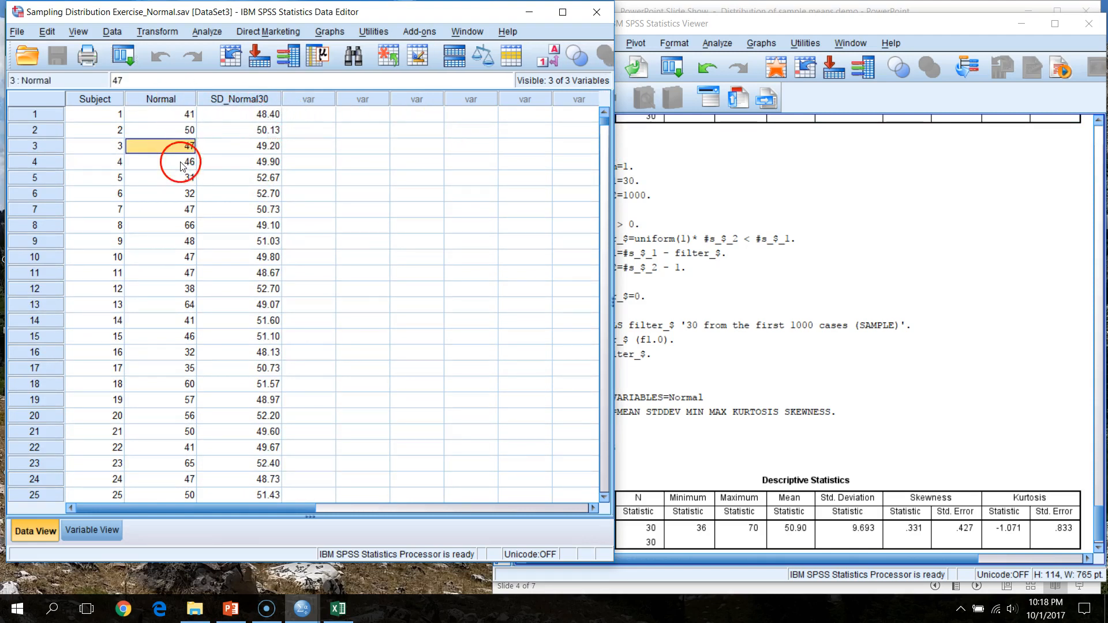
{"action": "left_click", "coordinate": [179, 176]}
{"action": "scroll", "coordinate": [254, 383], "scroll_direction": "down", "scroll_amount": 8}
{"action": "scroll", "coordinate": [298, 407], "scroll_direction": "down", "scroll_amount": 16}
{"action": "scroll", "coordinate": [289, 433], "scroll_direction": "down", "scroll_amount": 6}
{"action": "left_click", "coordinate": [263, 257]}
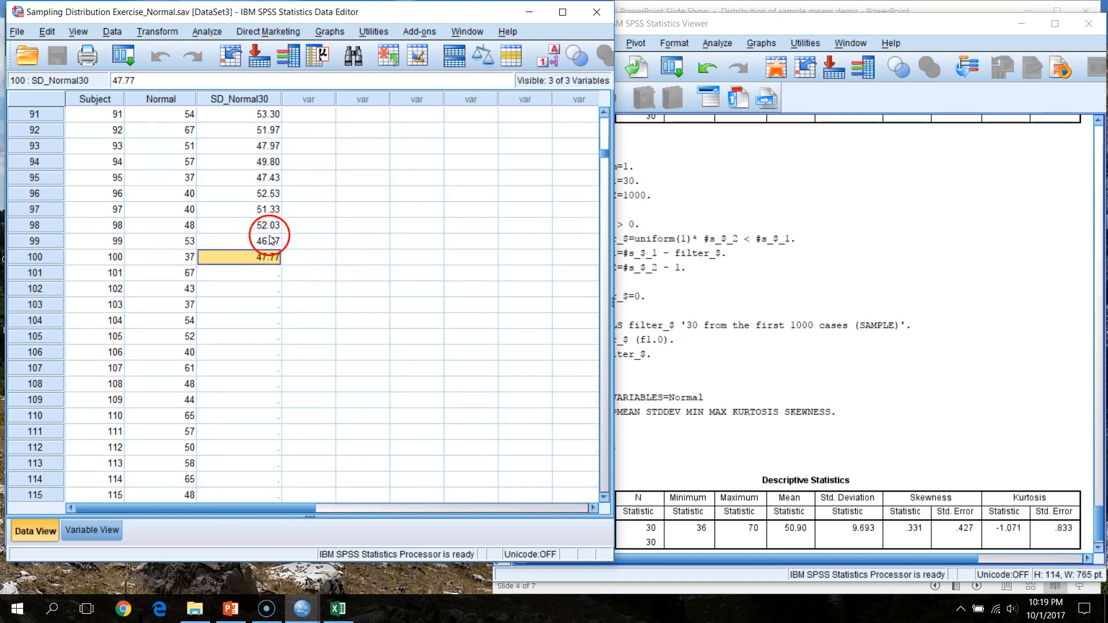
{"action": "scroll", "coordinate": [263, 242], "scroll_direction": "up", "scroll_amount": 1}
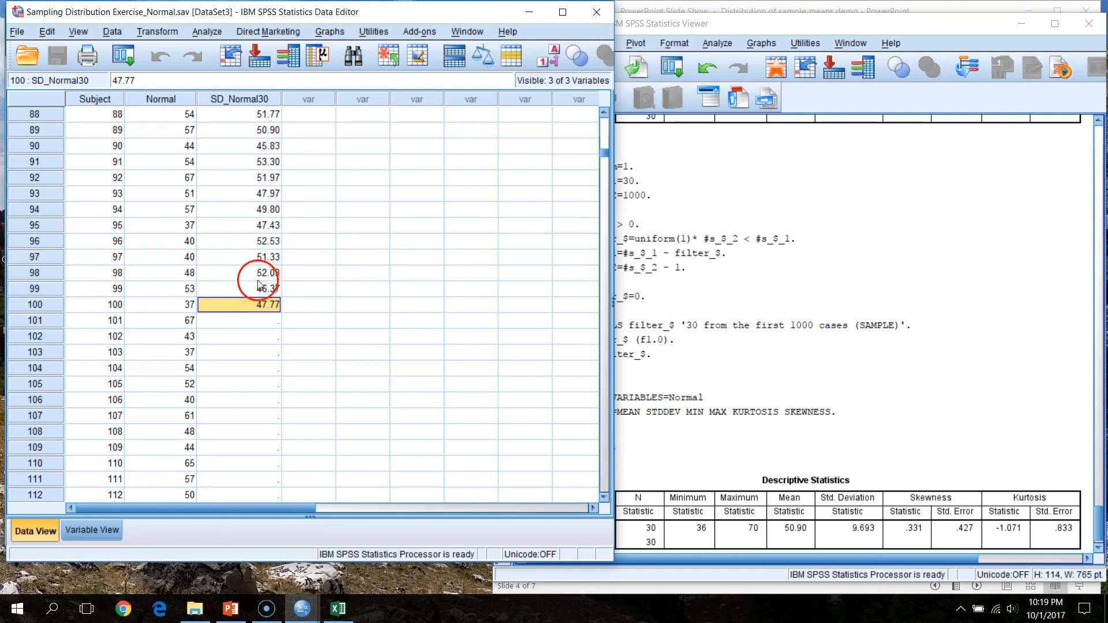
Create a simple histogram of the Normal variable with Chart Builder.
{"action": "scroll", "coordinate": [258, 283], "scroll_direction": "up", "scroll_amount": 20}
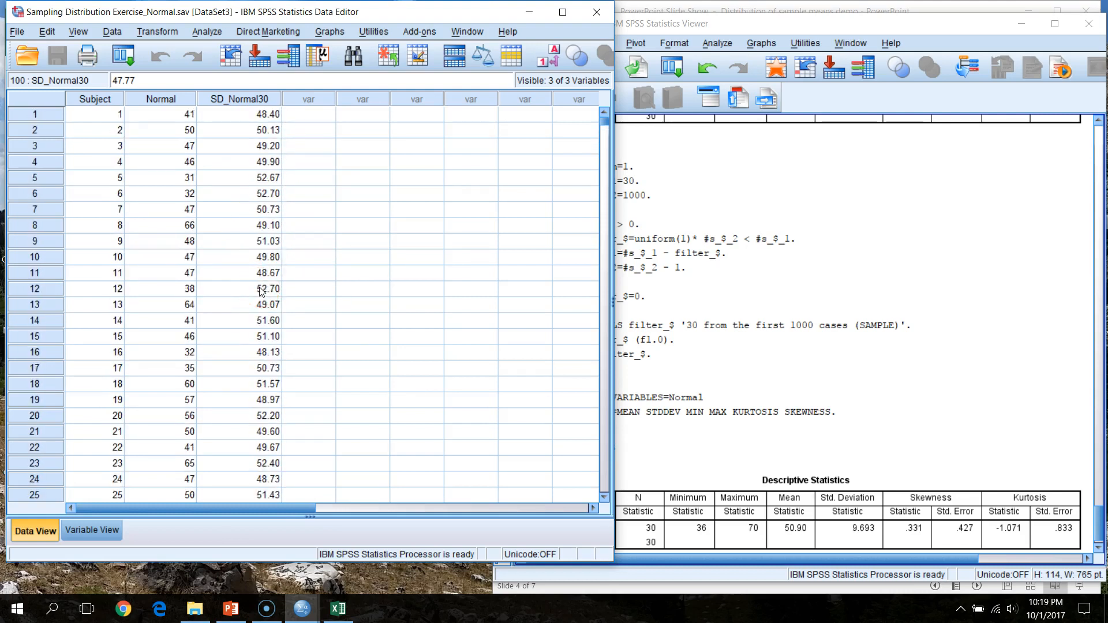
{"action": "left_click", "coordinate": [207, 31]}
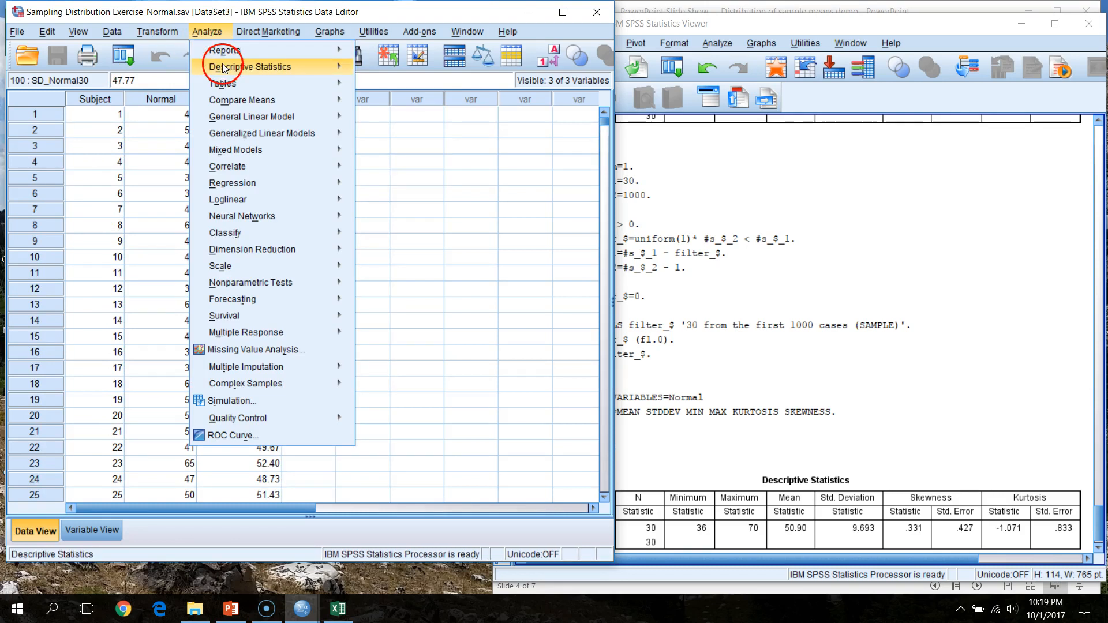
{"action": "mouse_move", "coordinate": [245, 66]}
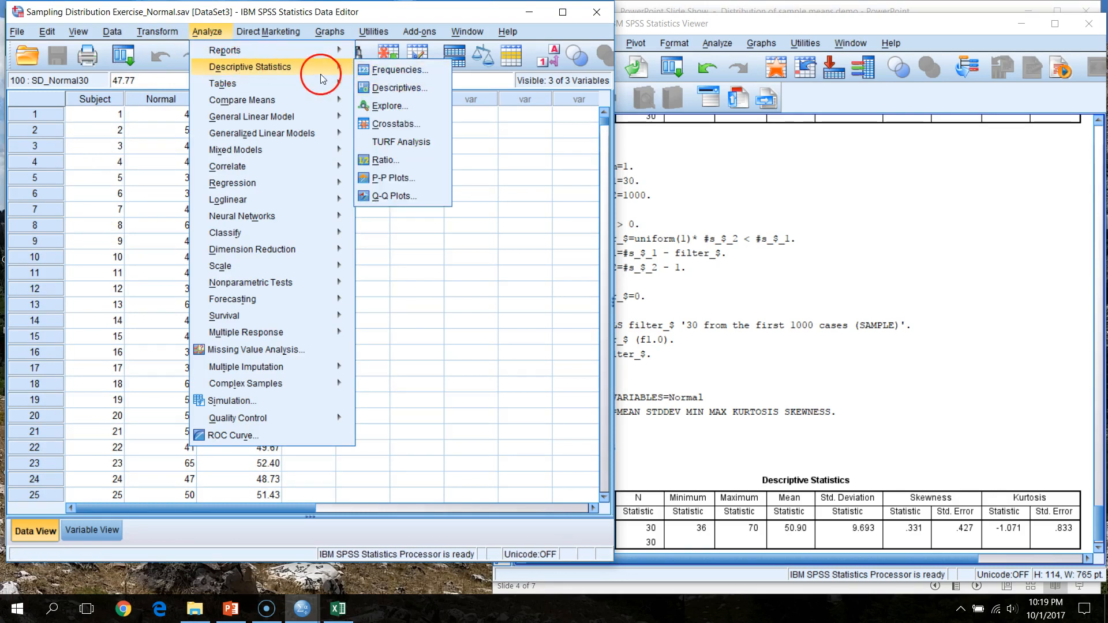
{"action": "mouse_move", "coordinate": [329, 32]}
{"action": "left_click", "coordinate": [346, 51]}
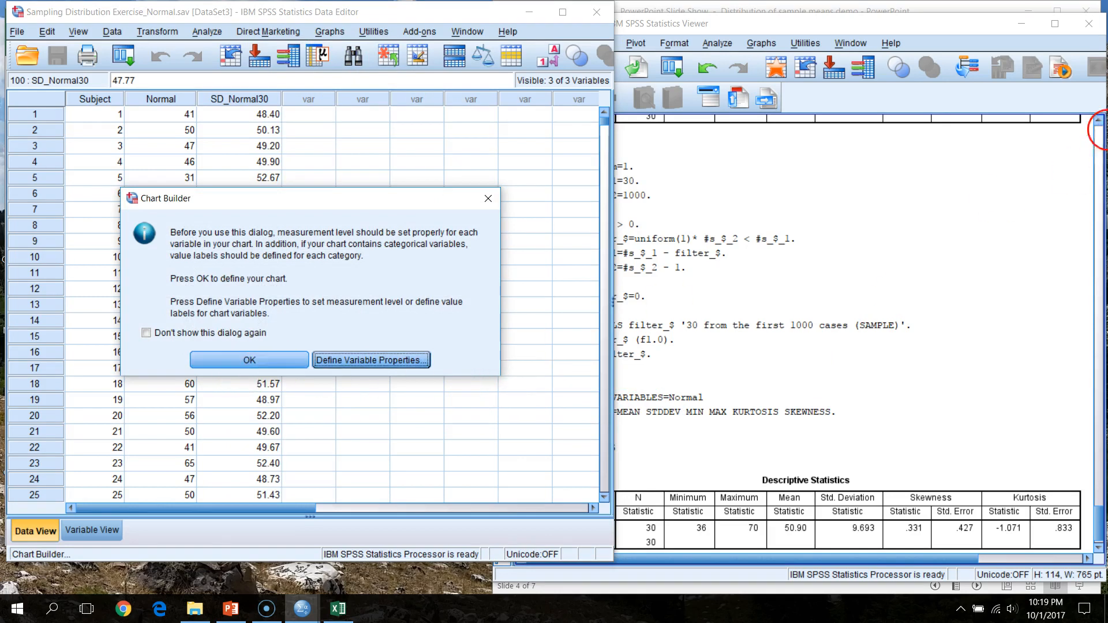
{"action": "left_click", "coordinate": [1025, 29]}
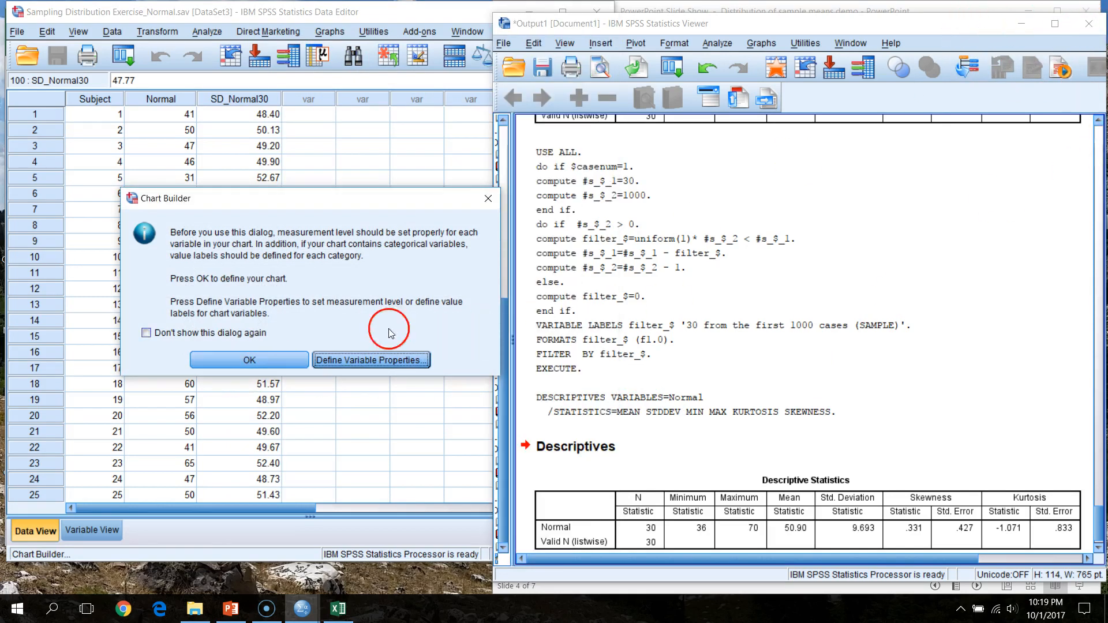
{"action": "left_click", "coordinate": [242, 359]}
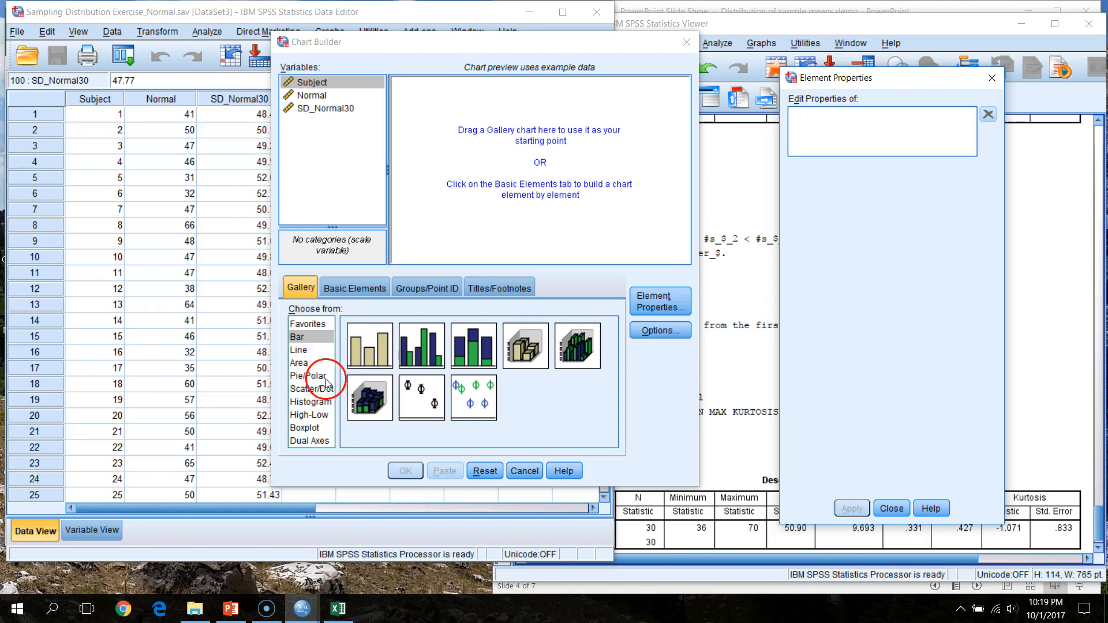
{"action": "left_click", "coordinate": [308, 407]}
{"action": "left_click_drag", "start_coordinate": [346, 366], "coordinate": [416, 148]}
{"action": "left_click_drag", "start_coordinate": [319, 104], "coordinate": [502, 243]}
{"action": "left_click", "coordinate": [406, 471]}
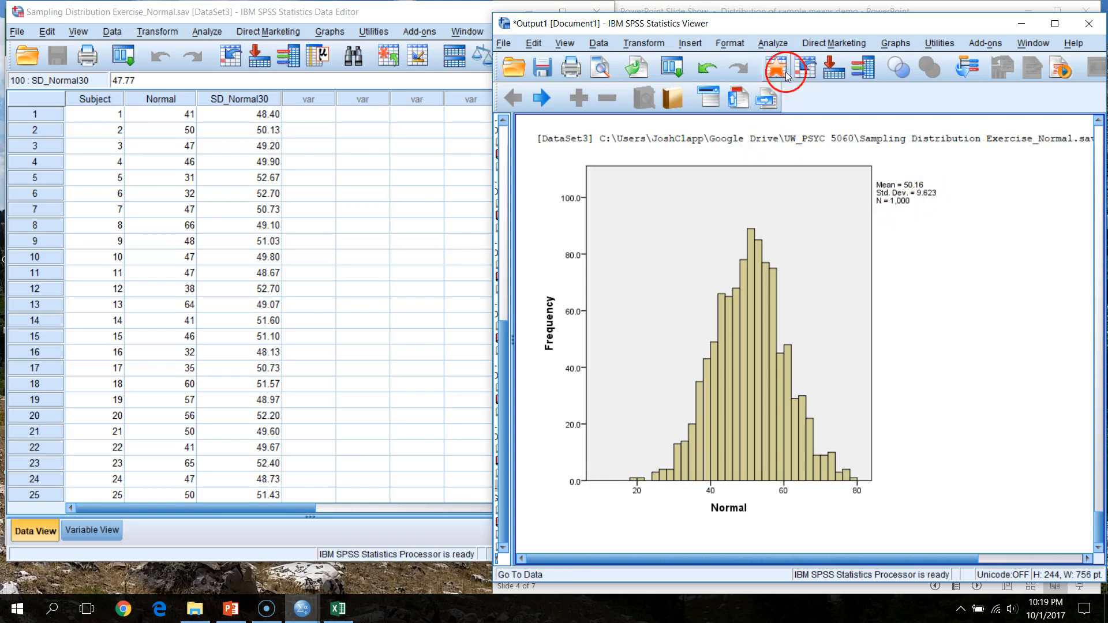
Create a second simple histogram with SD_Normal30 replacing Normal on the x-axis.
{"action": "left_click", "coordinate": [772, 43]}
{"action": "mouse_move", "coordinate": [792, 77]}
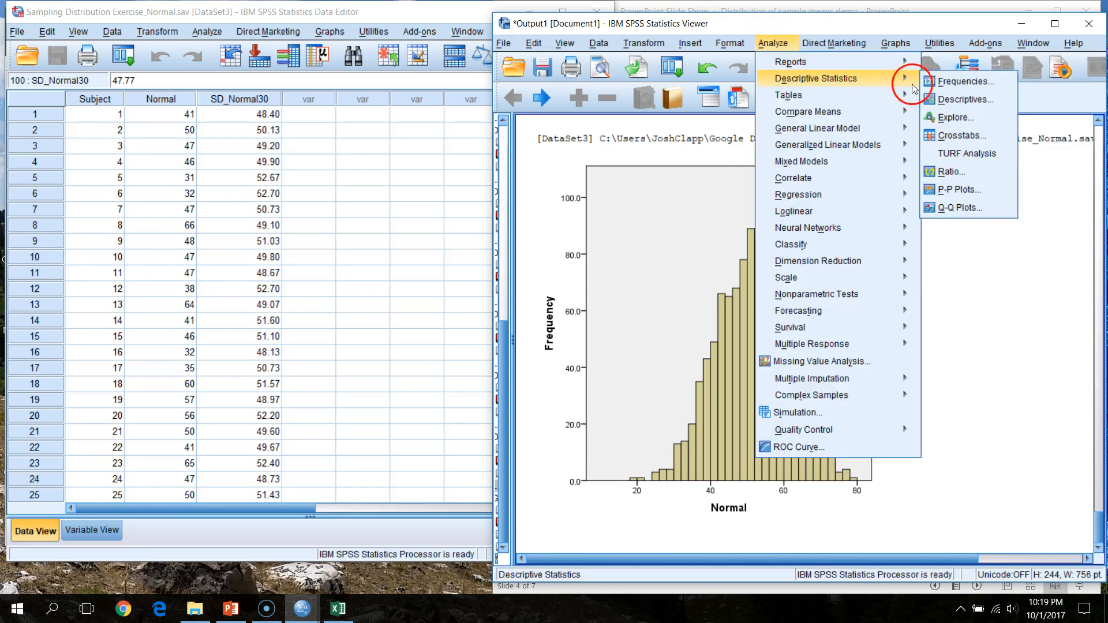
{"action": "mouse_move", "coordinate": [895, 43]}
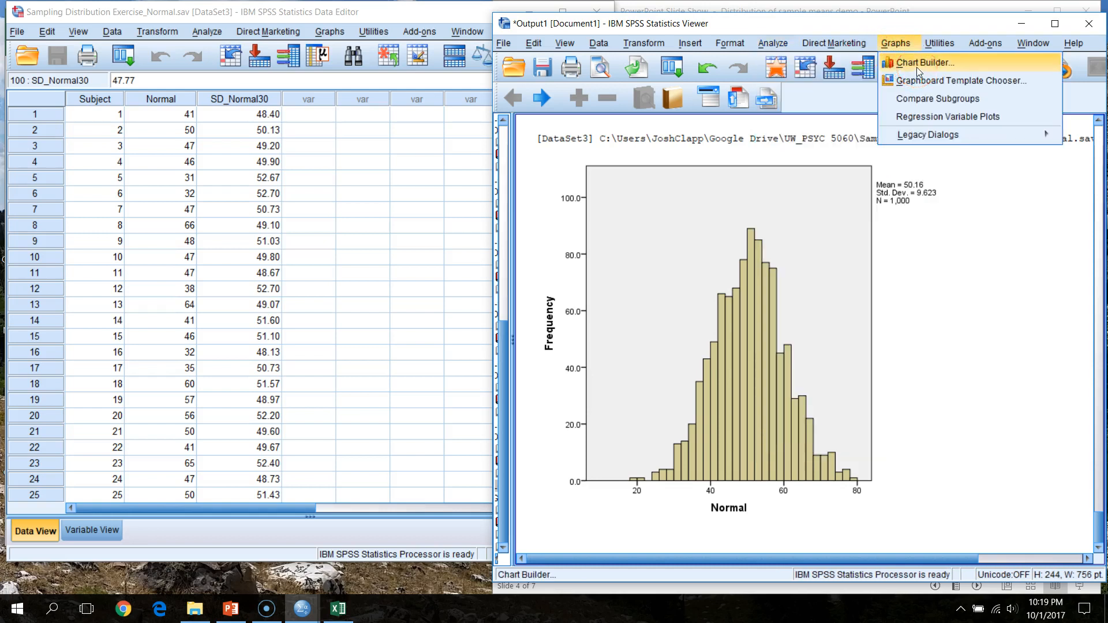
{"action": "left_click", "coordinate": [916, 67]}
{"action": "left_click", "coordinate": [739, 375]}
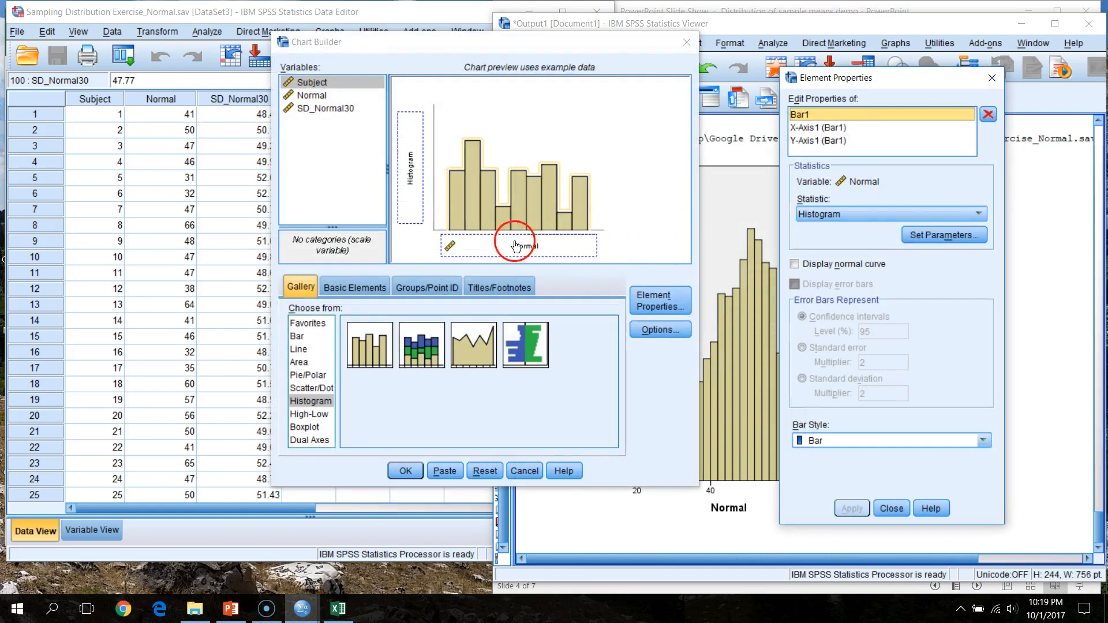
{"action": "left_click_drag", "start_coordinate": [330, 108], "coordinate": [494, 247]}
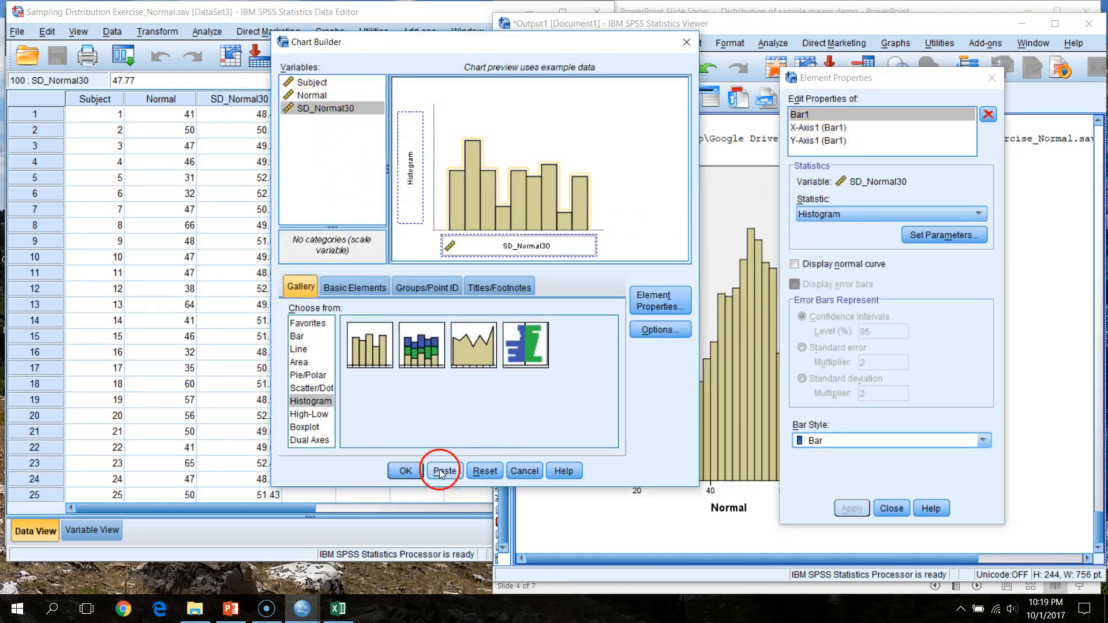
{"action": "left_click", "coordinate": [408, 473]}
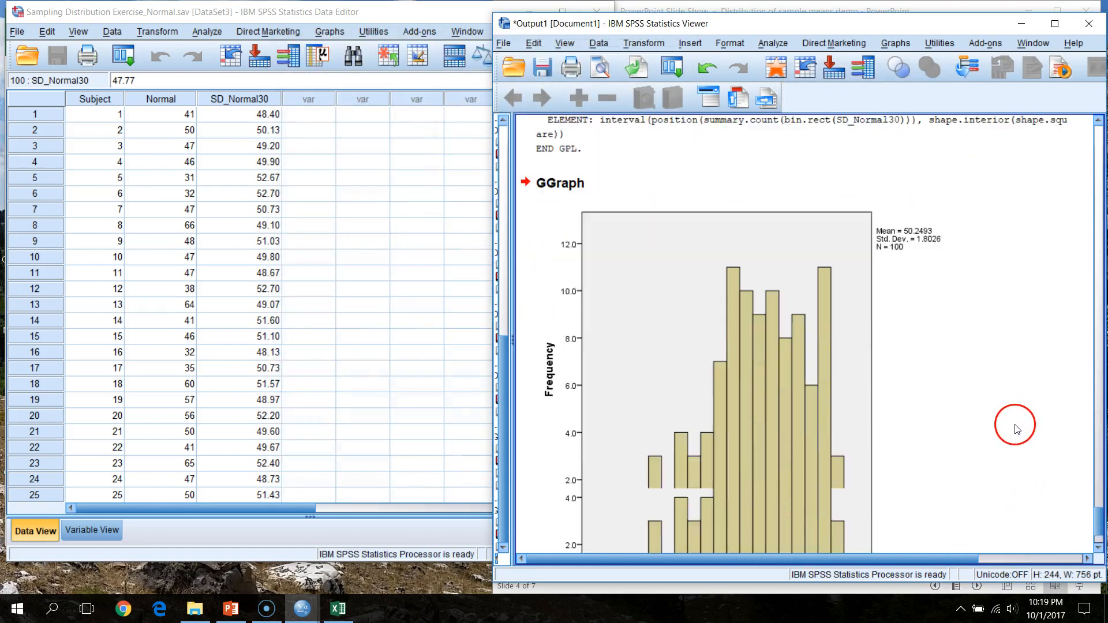
Compare the shape, mean and standard deviation of the SD_Normal30 histogram with those of the Normal histogram.
{"action": "scroll", "coordinate": [1017, 429], "scroll_direction": "down", "scroll_amount": 1}
{"action": "left_click_drag", "start_coordinate": [1099, 529], "coordinate": [1100, 483]}
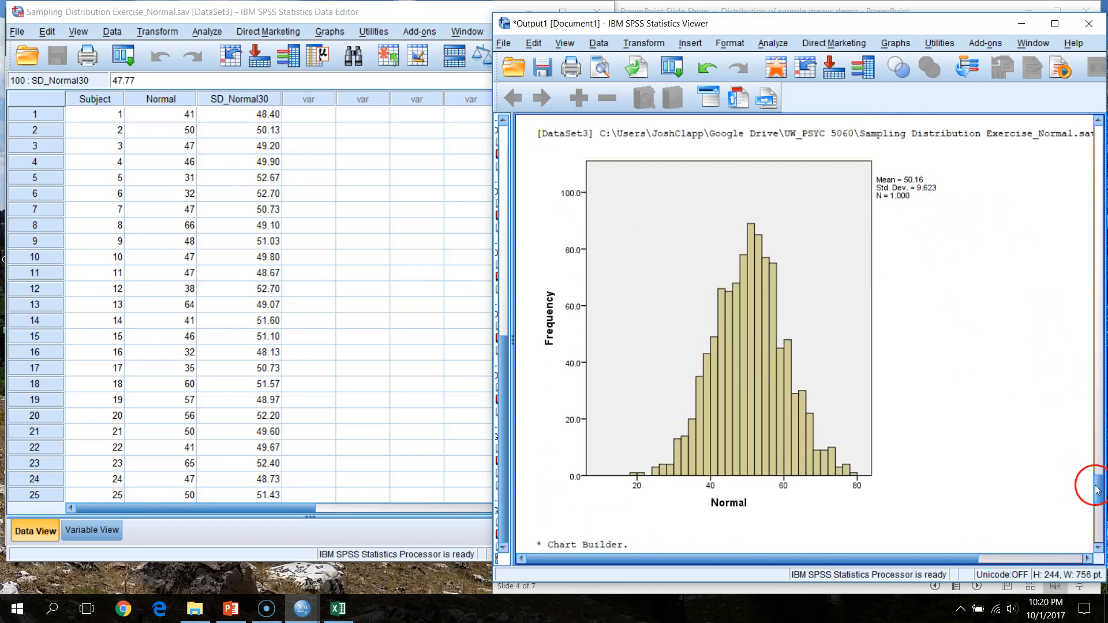
{"action": "left_click_drag", "start_coordinate": [1096, 490], "coordinate": [1085, 522]}
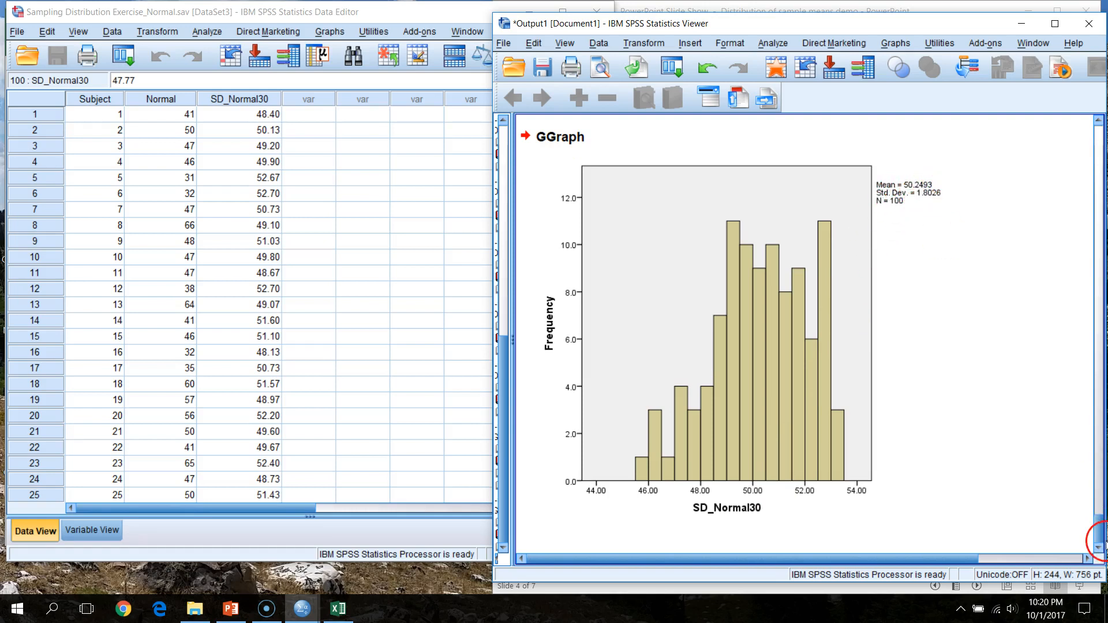
{"action": "left_click_drag", "start_coordinate": [1100, 534], "coordinate": [1104, 492]}
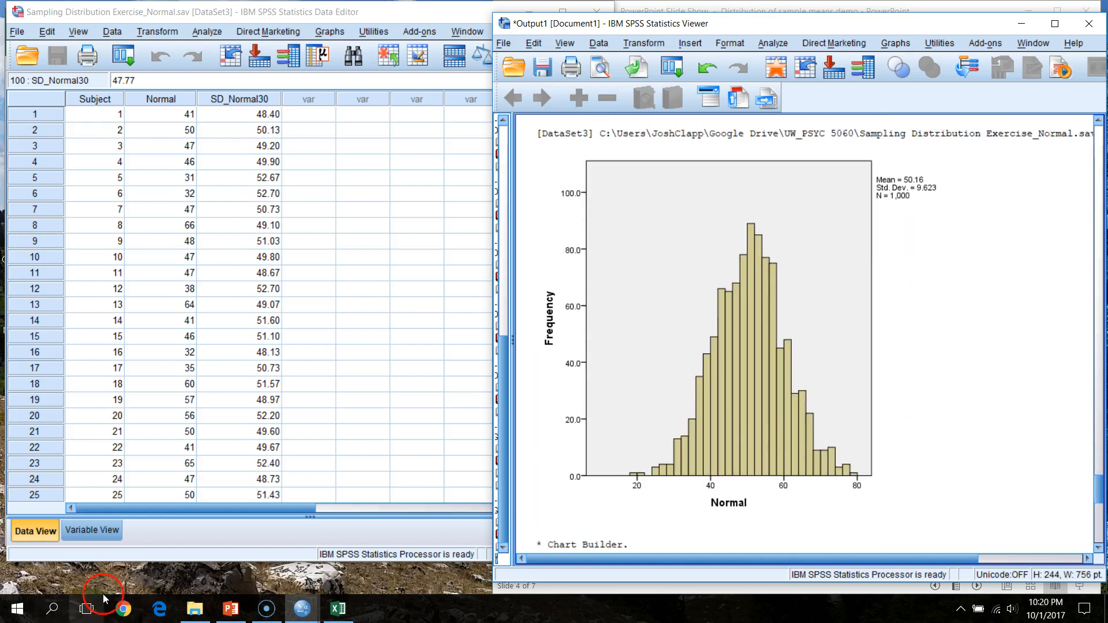
Switch to Excel, add a new worksheet and calculate the standard error in cell A1 with =9.623/SQRT(30).
{"action": "left_click", "coordinate": [339, 611]}
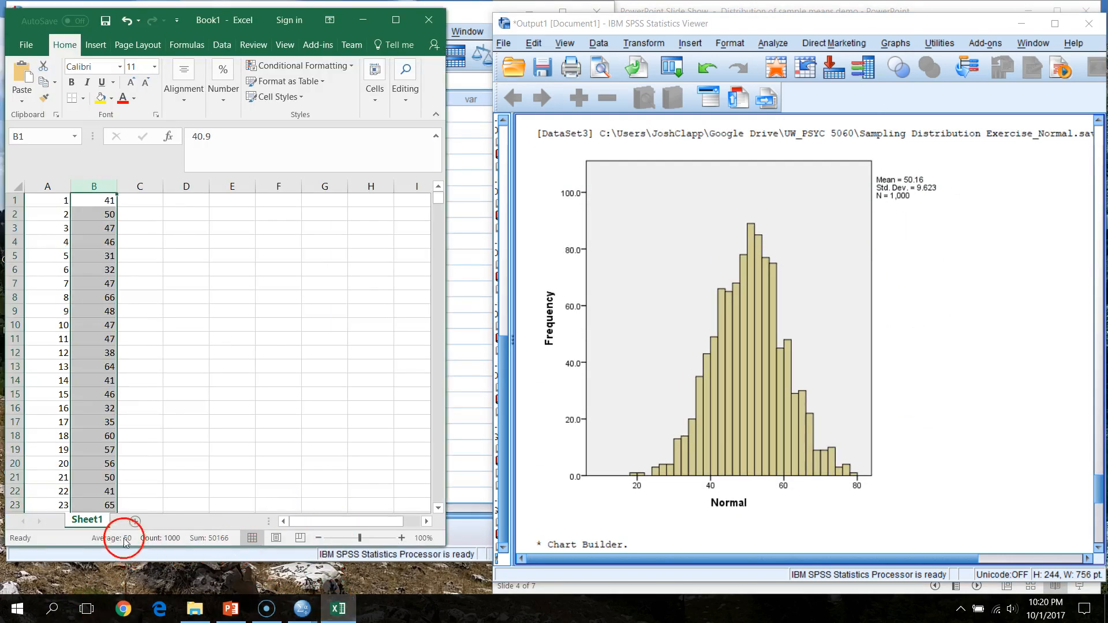
{"action": "left_click", "coordinate": [135, 521]}
{"action": "left_click", "coordinate": [979, 242]}
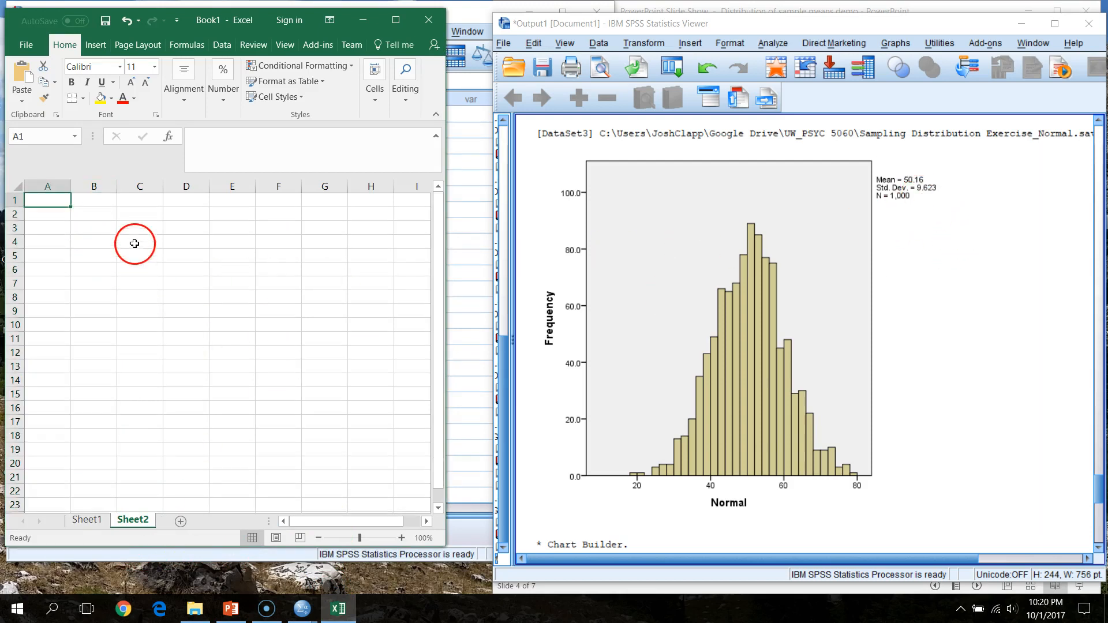
{"action": "type", "text": "=9.6"}
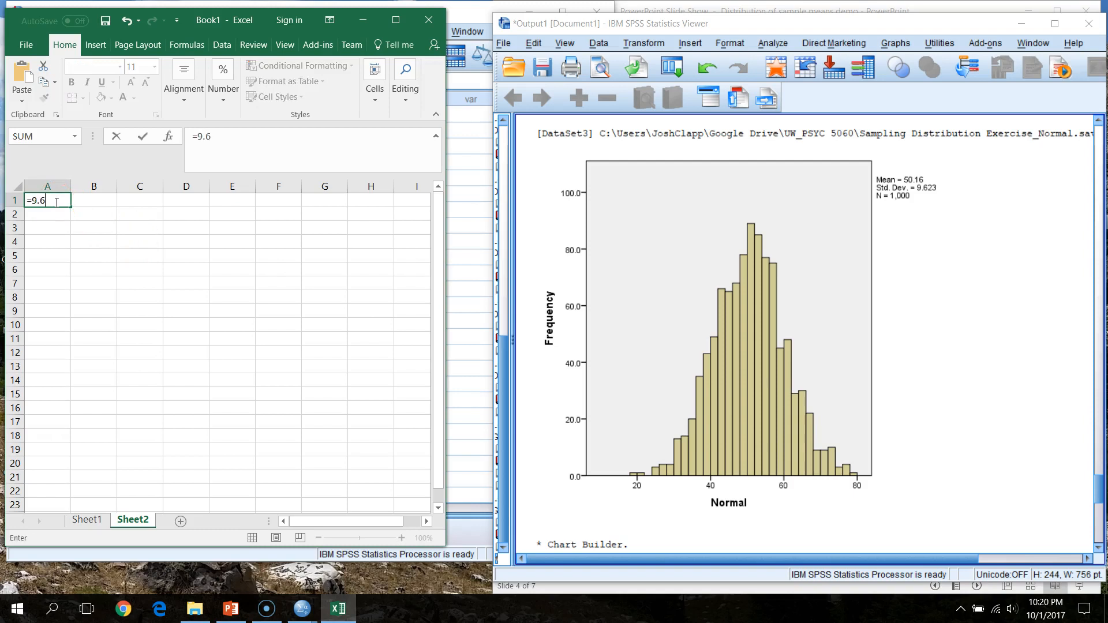
{"action": "type", "text": "23/SQRT"}
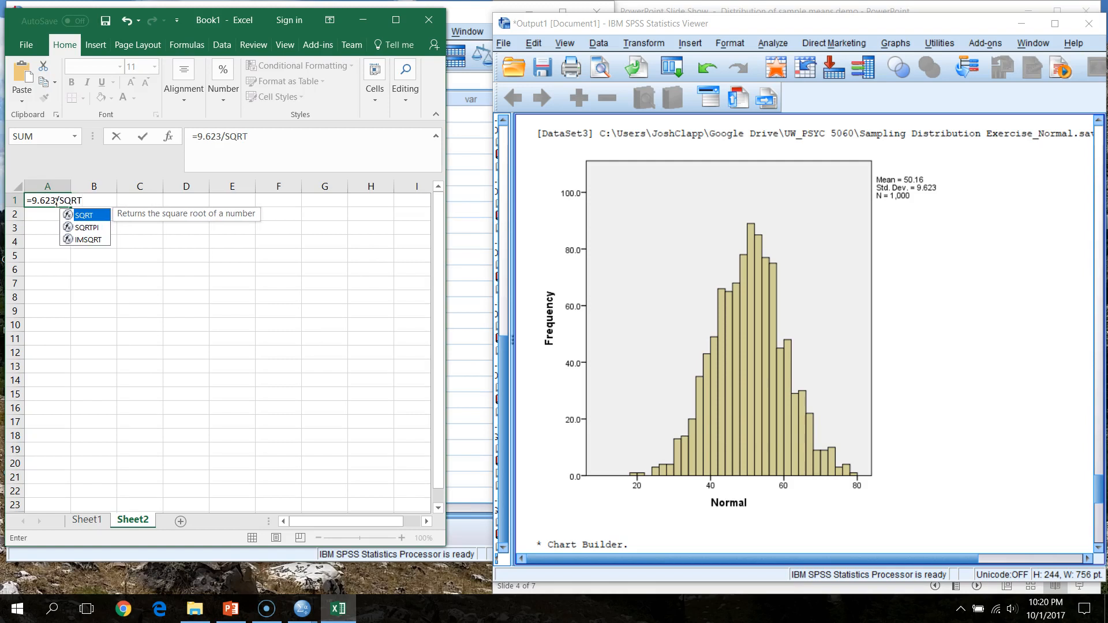
{"action": "type", "text": "(30"}
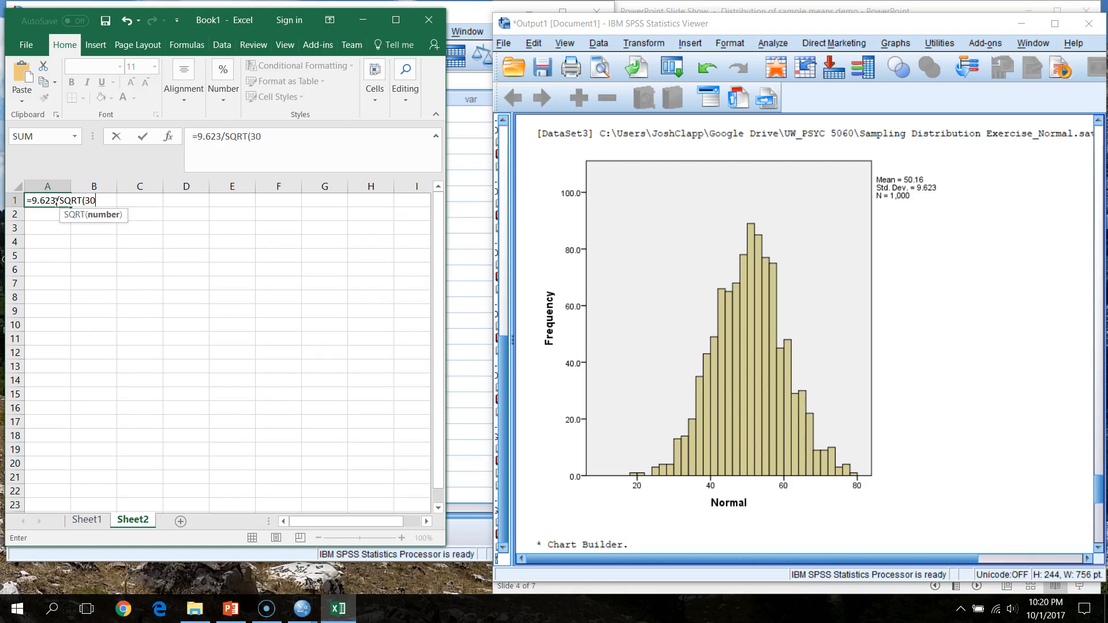
{"action": "type", "text": ")"}
{"action": "key", "text": "Return"}
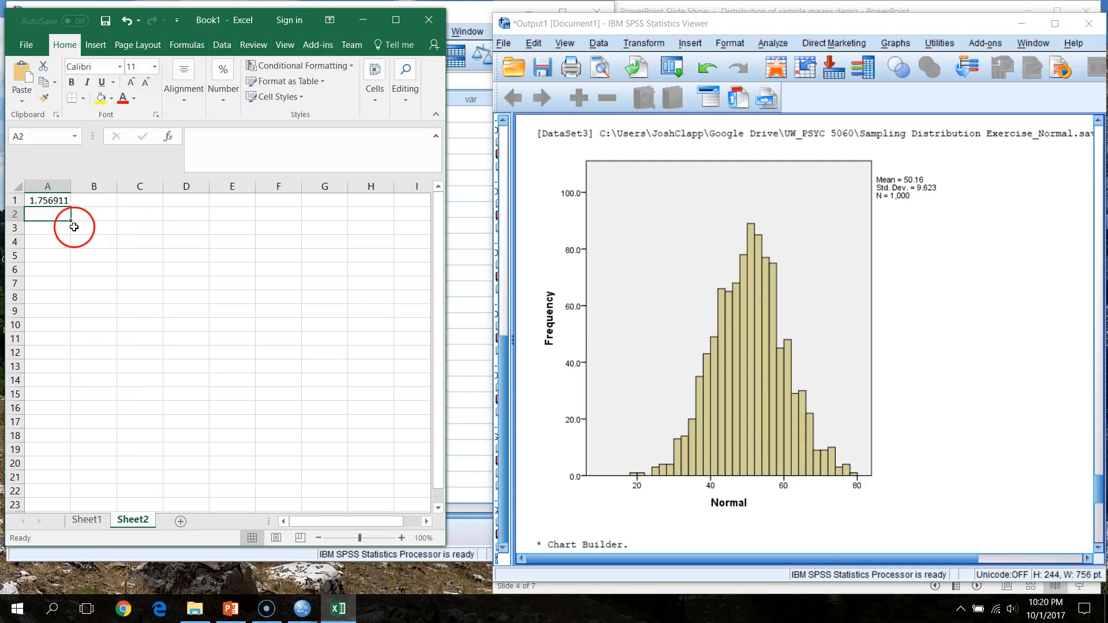
Make the calculated standard error in cell A1 bold and return to the SPSS output Viewer.
{"action": "left_click", "coordinate": [59, 201]}
{"action": "left_click", "coordinate": [587, 398]}
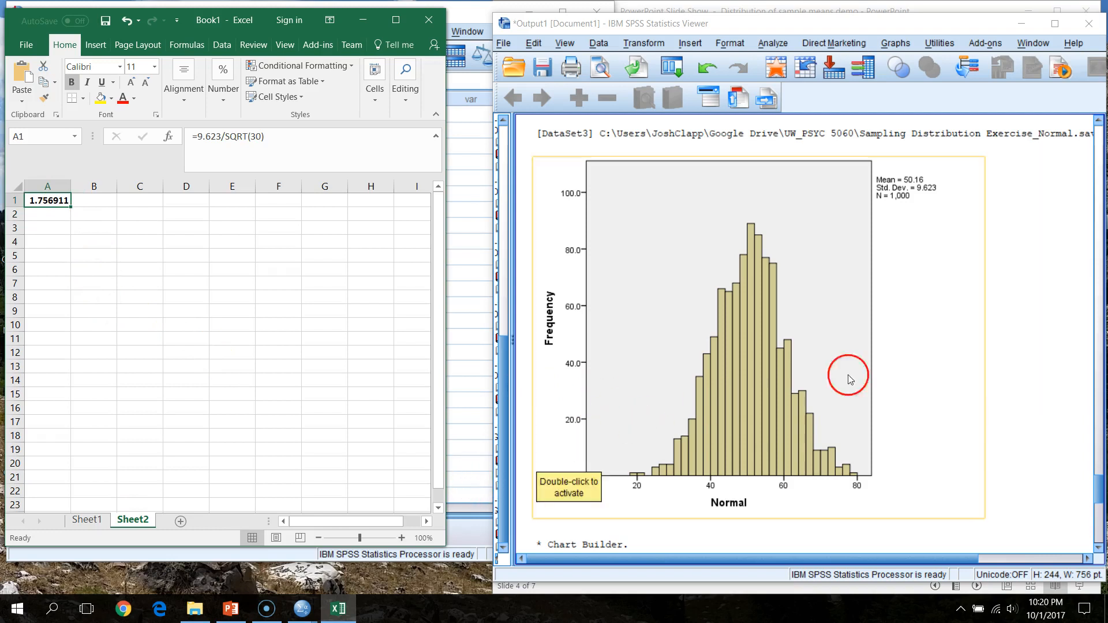
{"action": "left_click", "coordinate": [1071, 331]}
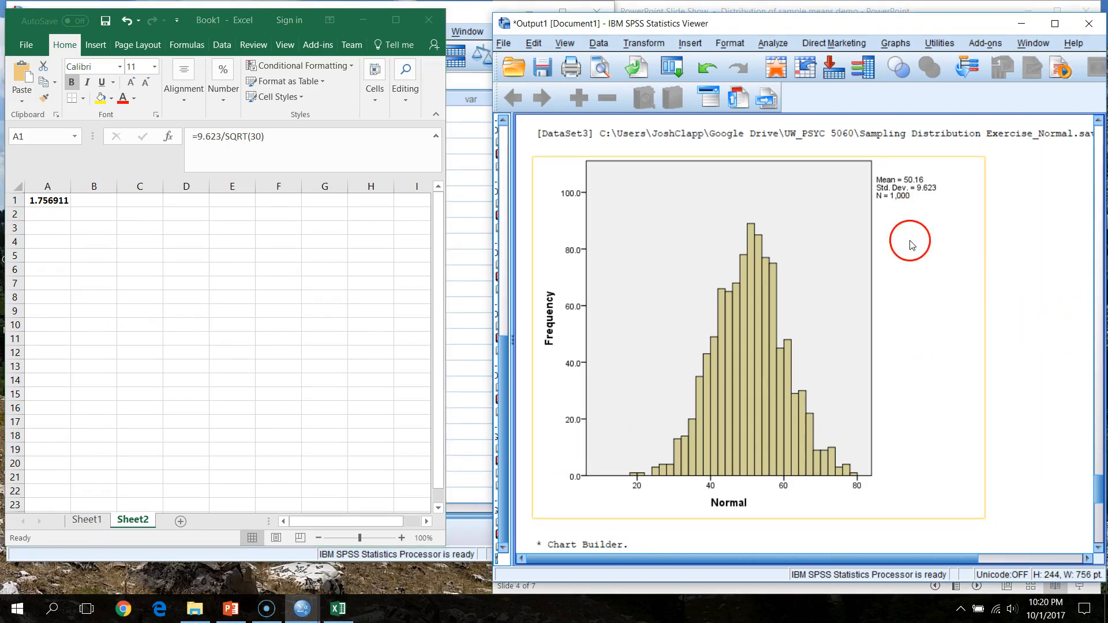
{"action": "left_click", "coordinate": [60, 202]}
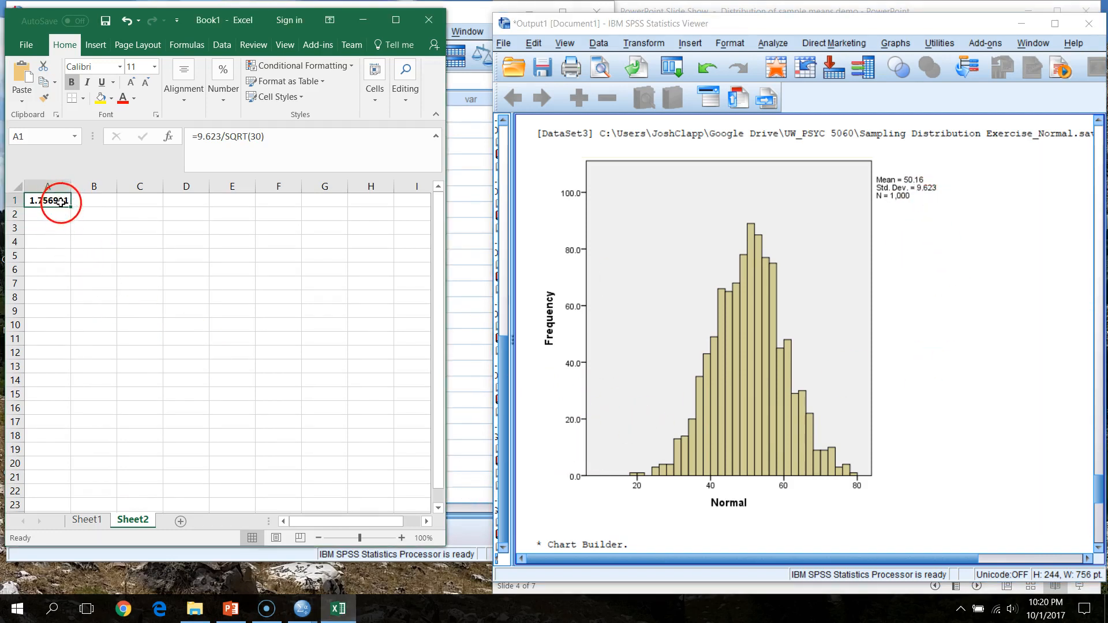
{"action": "left_click", "coordinate": [1014, 404]}
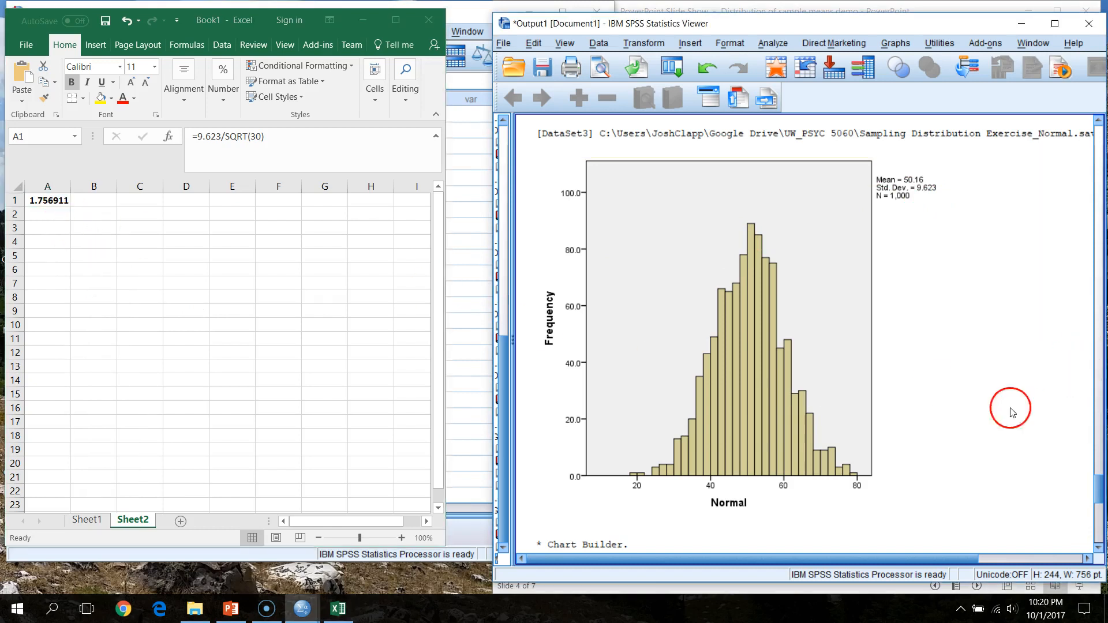
Examine the SD_Normal30 histogram's mean and standard deviation against the Normal histogram and the calculated standard error in cell A1.
{"action": "scroll", "coordinate": [1011, 434], "scroll_direction": "down", "scroll_amount": 3}
{"action": "scroll", "coordinate": [1011, 434], "scroll_direction": "down", "scroll_amount": 7}
{"action": "left_click", "coordinate": [976, 428]}
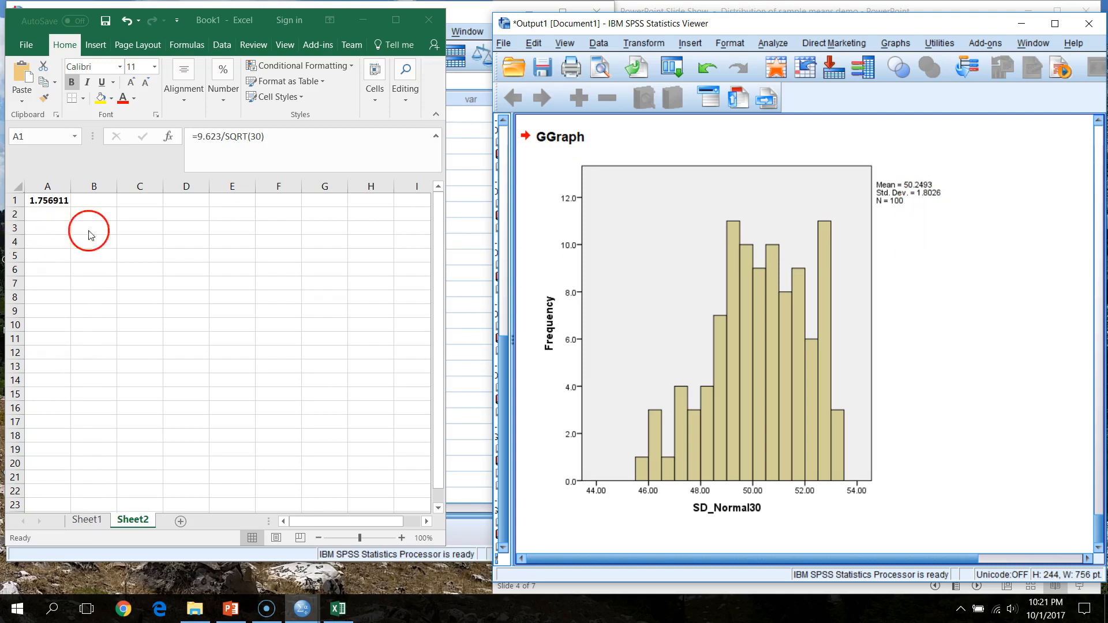
{"action": "left_click", "coordinate": [990, 523]}
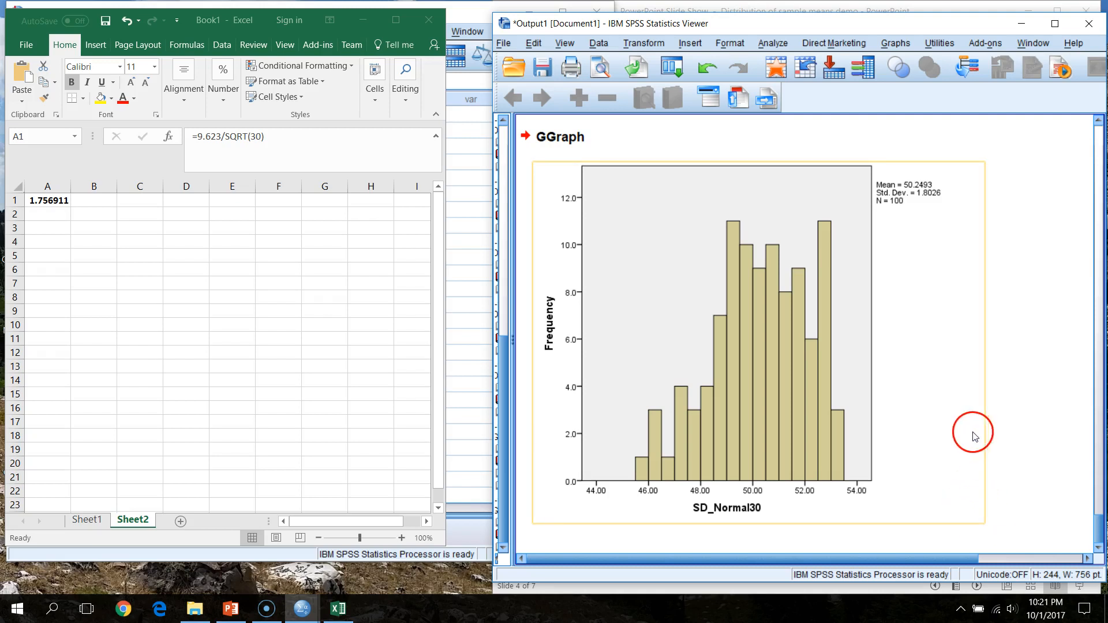
{"action": "left_click_drag", "start_coordinate": [1098, 528], "coordinate": [1106, 484]}
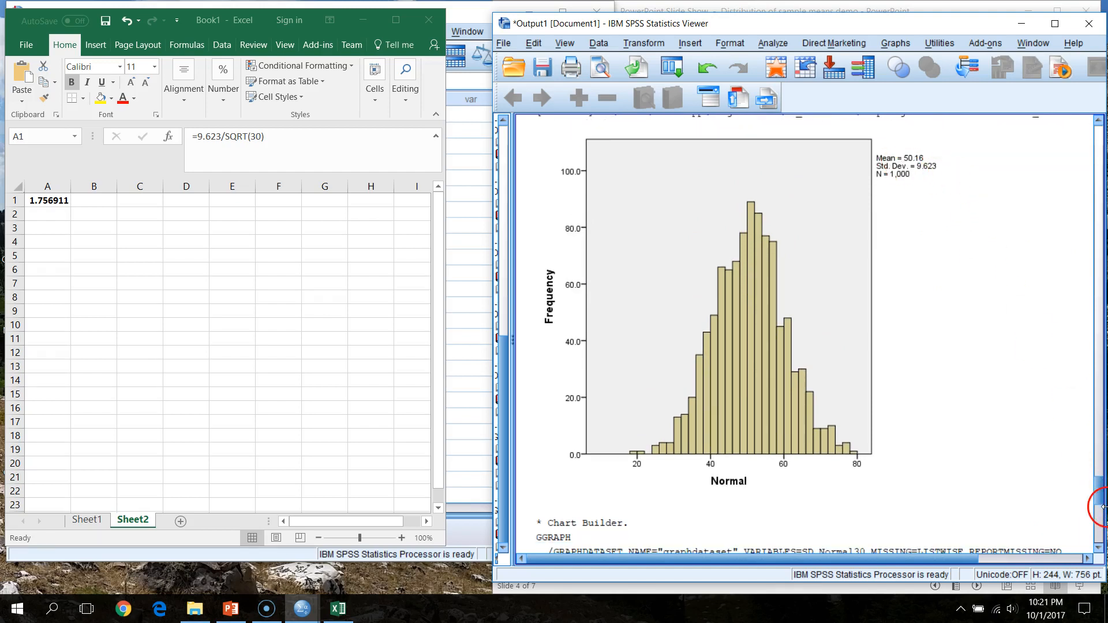
{"action": "left_click_drag", "start_coordinate": [1101, 495], "coordinate": [1096, 534]}
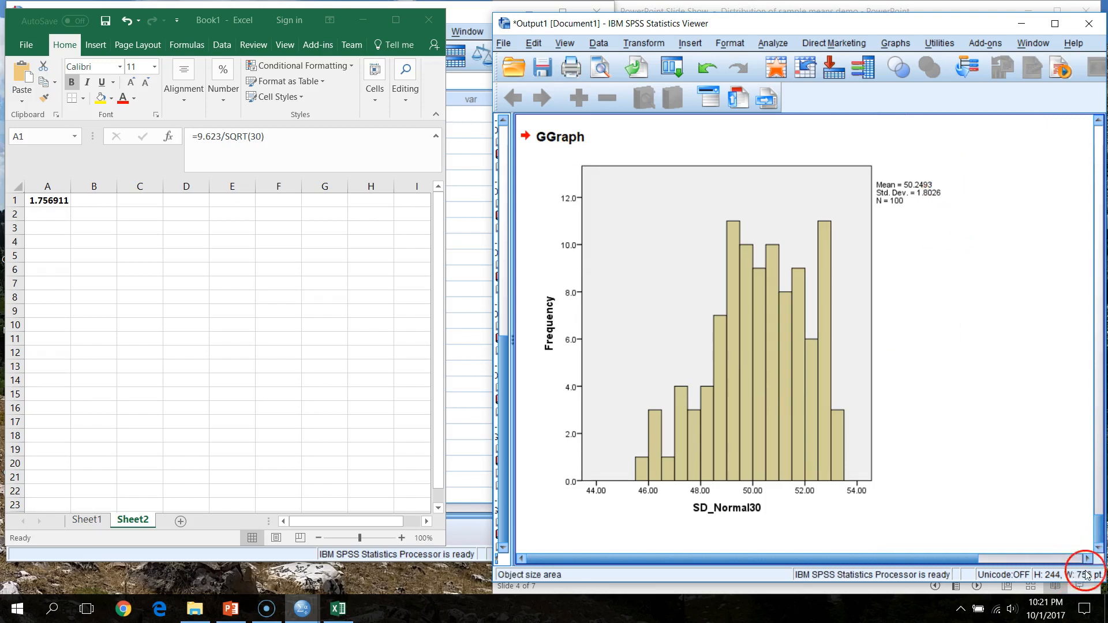
{"action": "left_click_drag", "start_coordinate": [1091, 525], "coordinate": [1073, 480]}
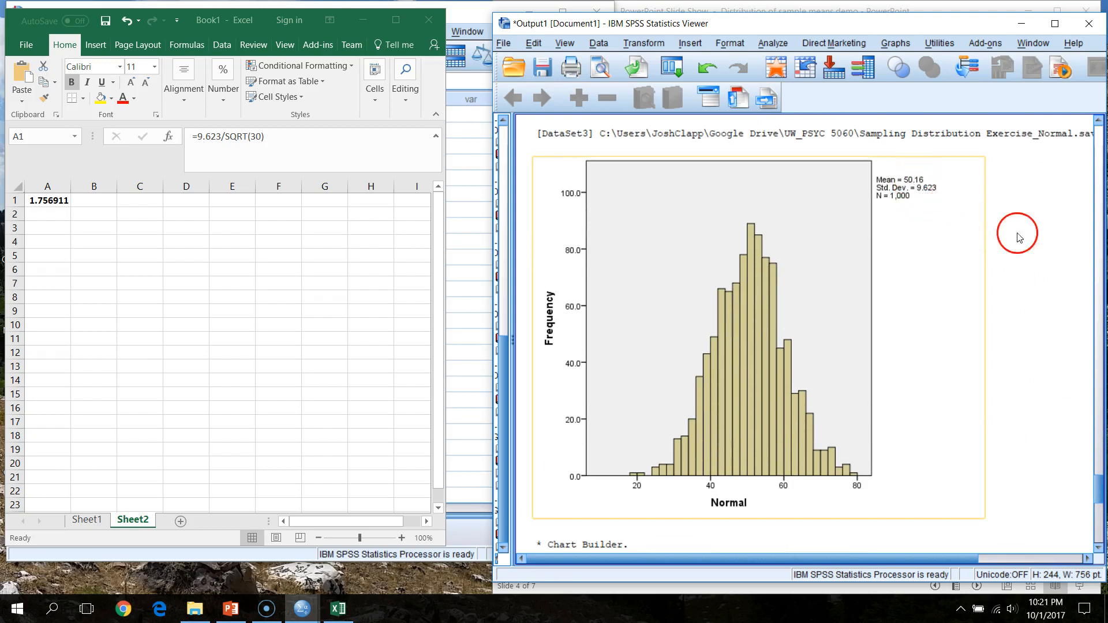
{"action": "left_click_drag", "start_coordinate": [1099, 492], "coordinate": [1098, 536]}
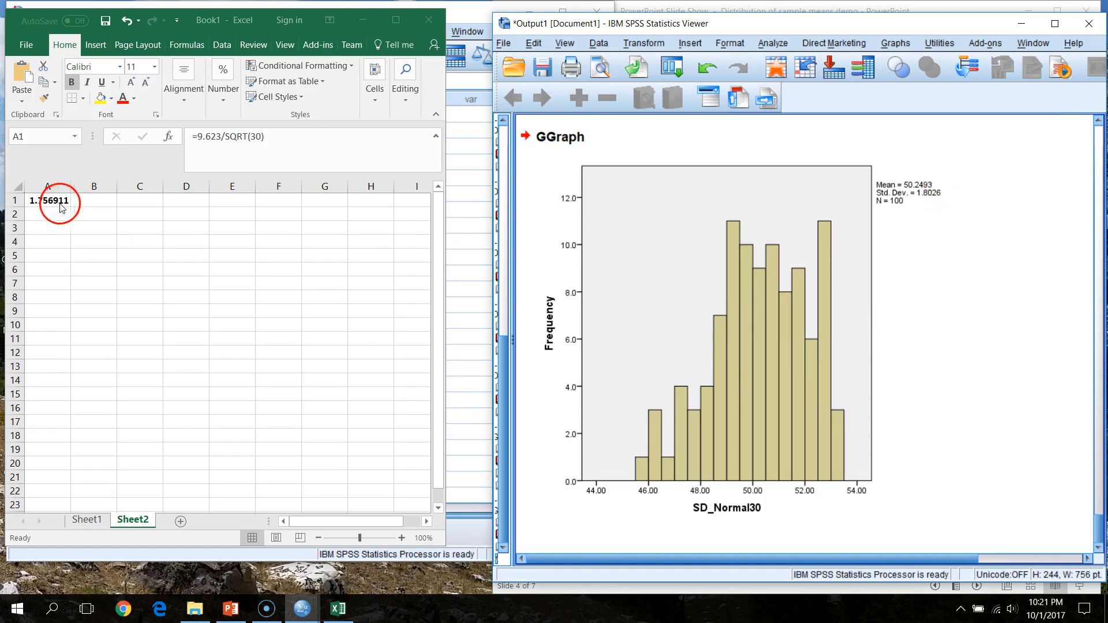
{"action": "left_click_drag", "start_coordinate": [1102, 531], "coordinate": [1096, 495]}
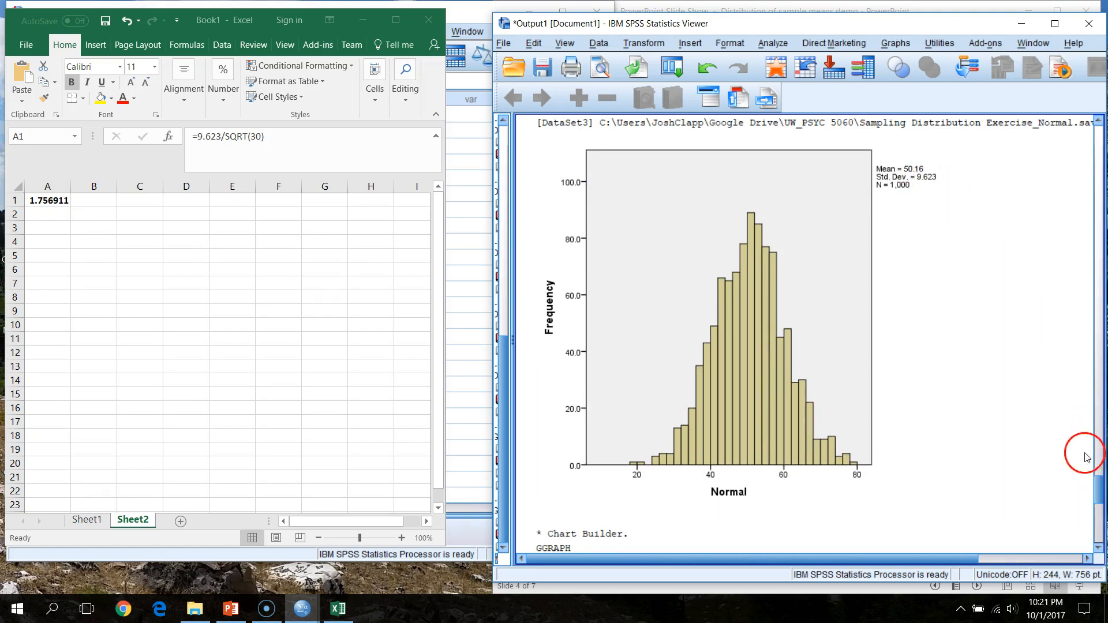
{"action": "left_click_drag", "start_coordinate": [1103, 491], "coordinate": [1087, 553]}
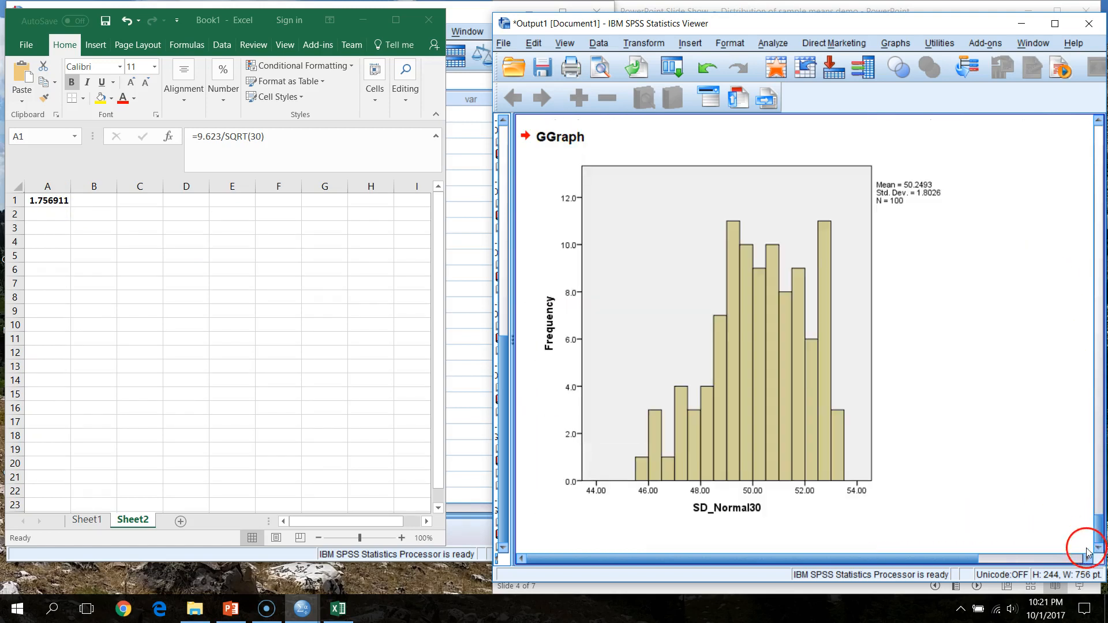
Minimise the Excel workbook, return to the Sampling Distribution Exercise_Normal.sav dataset and select the SD_Normal30 value of case 23.
{"action": "left_click", "coordinate": [358, 21]}
{"action": "left_click", "coordinate": [360, 14]}
{"action": "scroll", "coordinate": [293, 237], "scroll_direction": "down", "scroll_amount": 1}
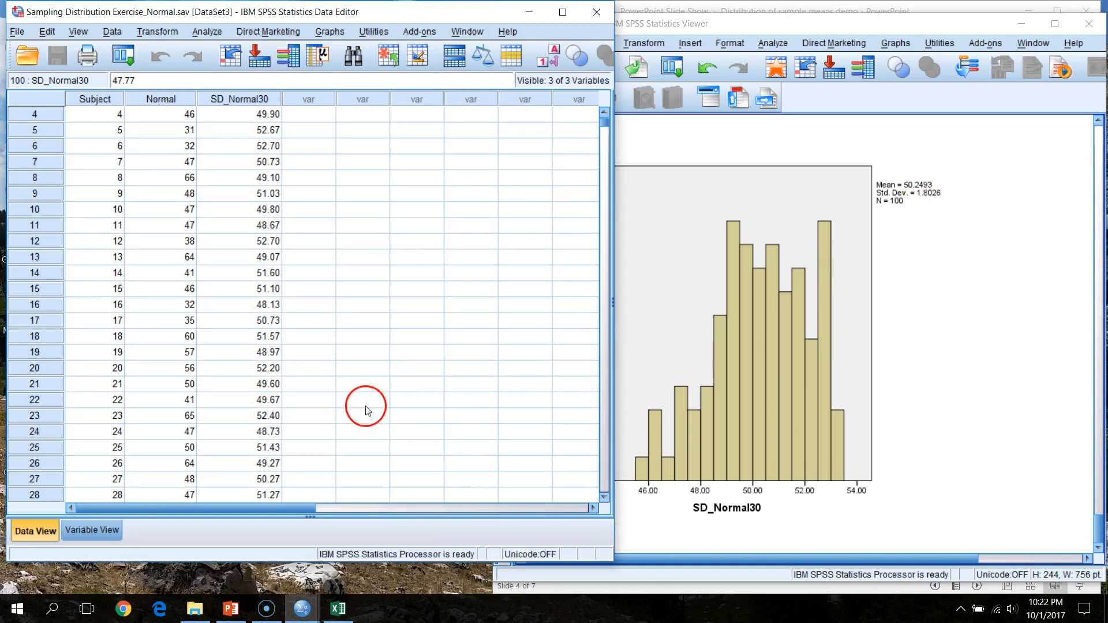
{"action": "left_click", "coordinate": [271, 420]}
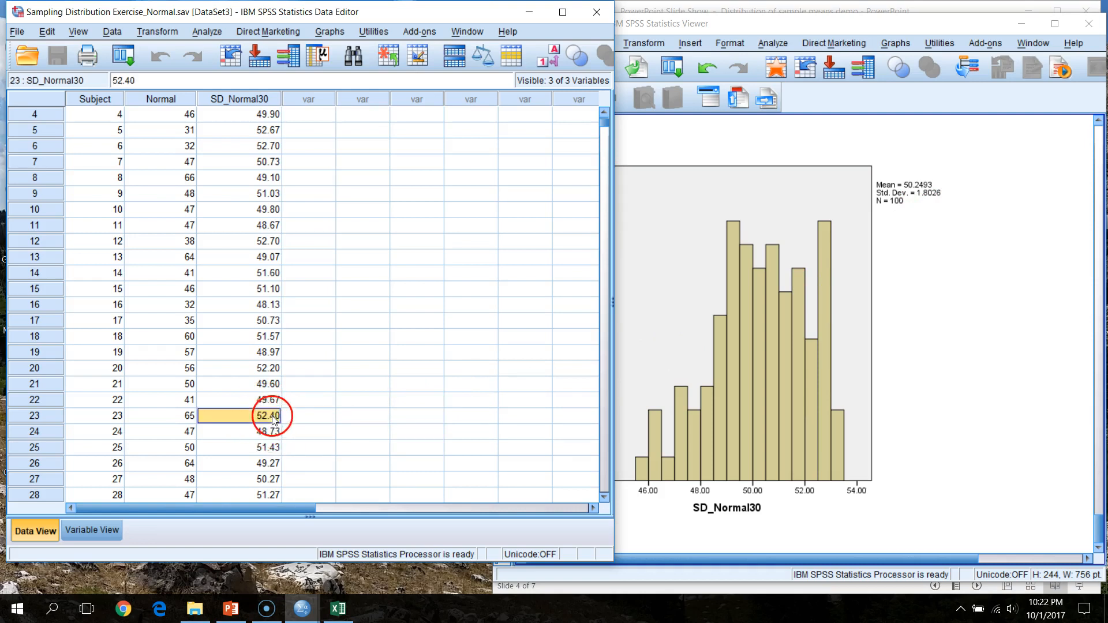
Examine individual SD_Normal30 values upward from case 22 to case 12 in the dataset.
{"action": "left_click", "coordinate": [277, 401]}
{"action": "left_click", "coordinate": [277, 386]}
{"action": "left_click", "coordinate": [275, 353]}
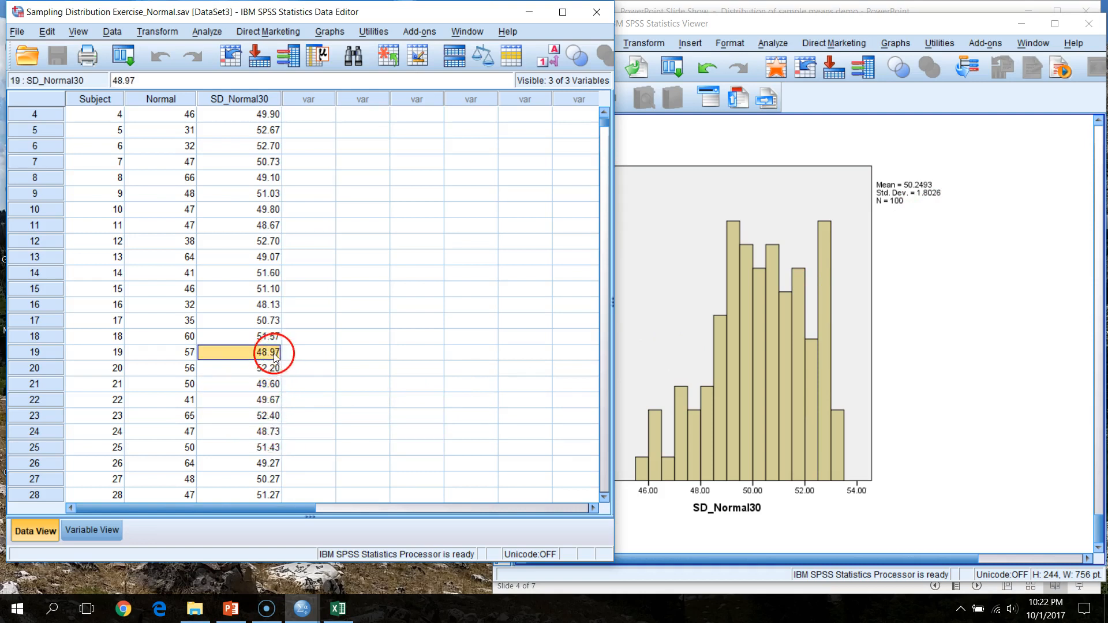
{"action": "left_click", "coordinate": [274, 321]}
{"action": "left_click", "coordinate": [279, 304]}
{"action": "left_click", "coordinate": [279, 272]}
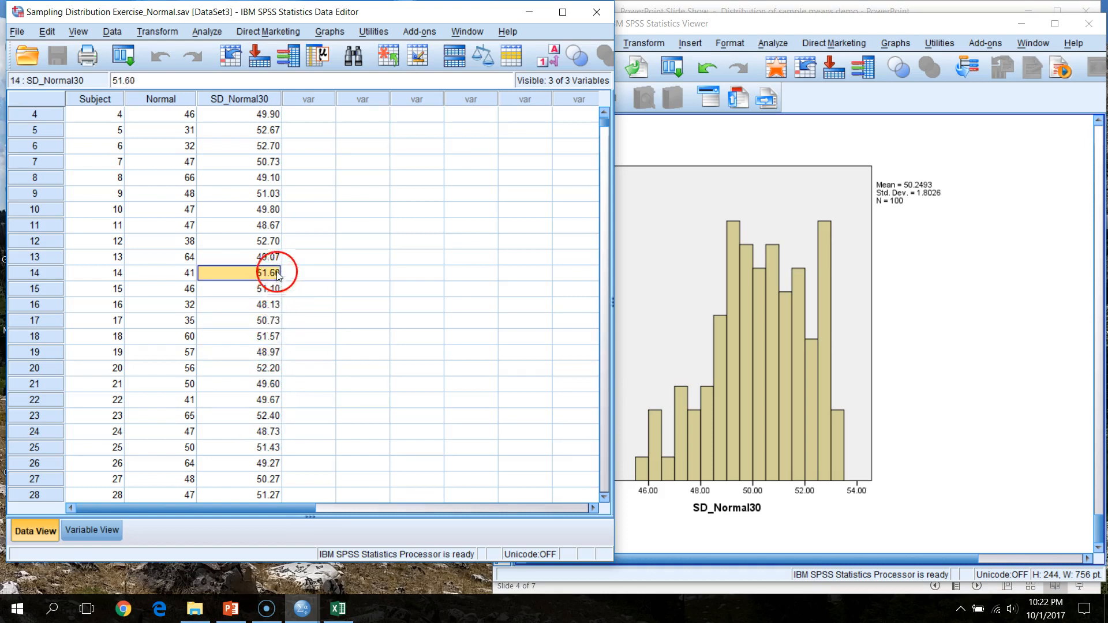
{"action": "left_click", "coordinate": [279, 257]}
{"action": "left_click", "coordinate": [279, 241]}
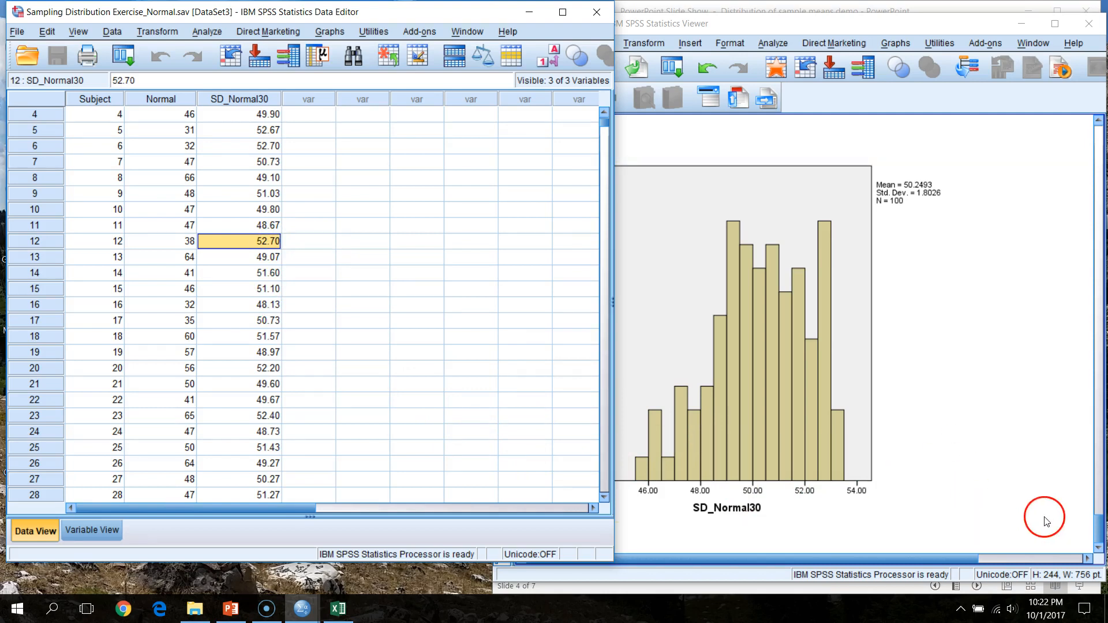
Compare the SD_Normal30 histogram with the Normal histogram in the output Viewer.
{"action": "left_click", "coordinate": [1096, 534]}
{"action": "left_click", "coordinate": [634, 516]}
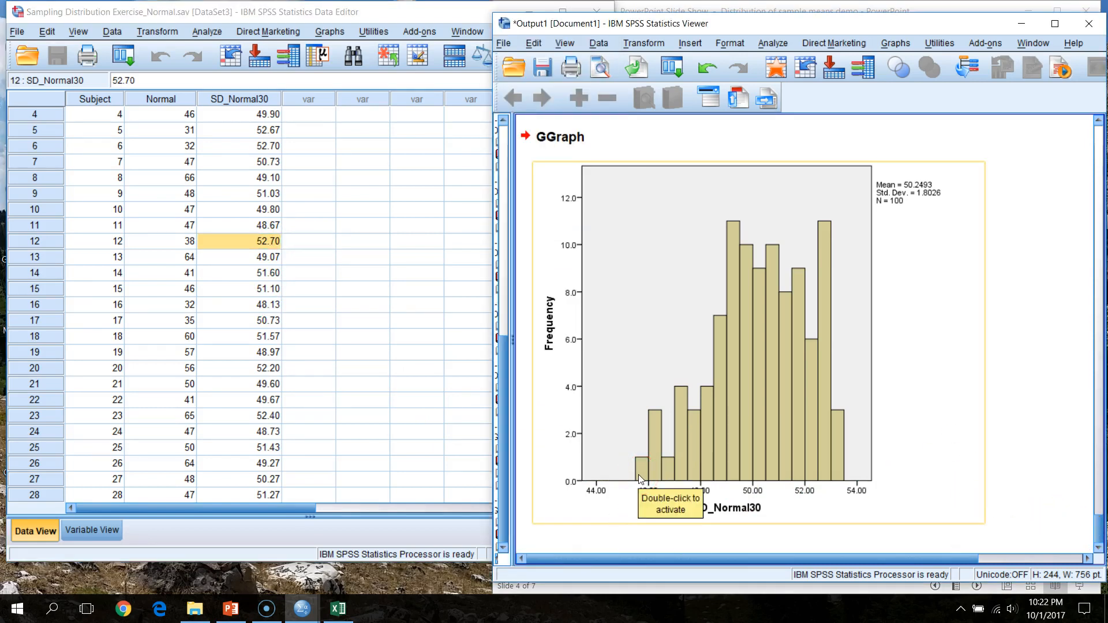
{"action": "left_click", "coordinate": [1000, 463]}
{"action": "left_click", "coordinate": [1099, 464]}
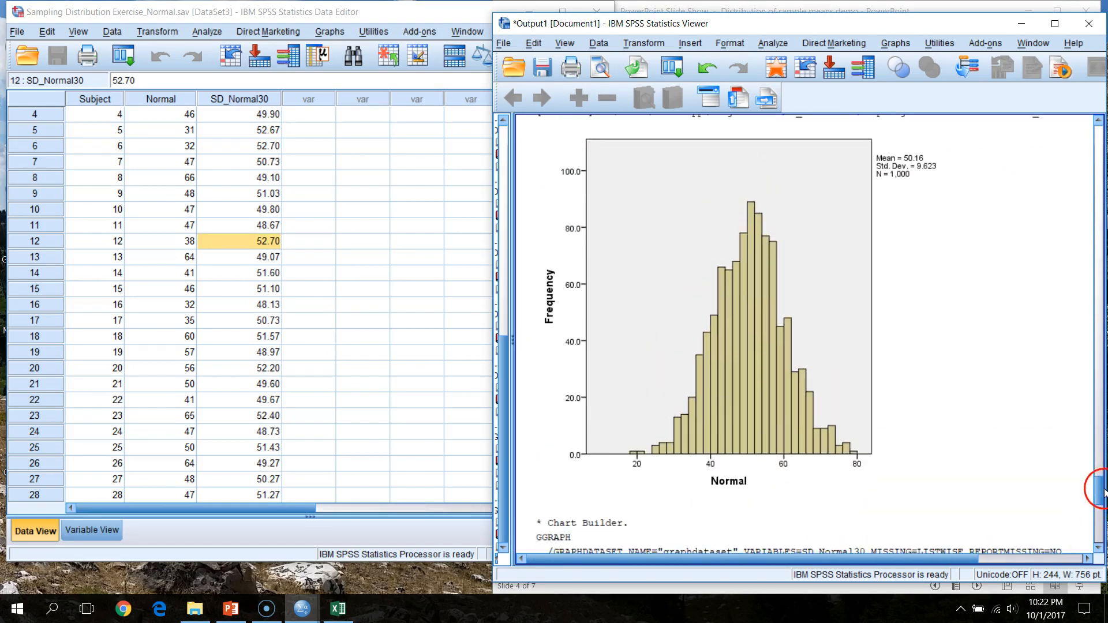
{"action": "left_click_drag", "start_coordinate": [1104, 492], "coordinate": [1098, 543]}
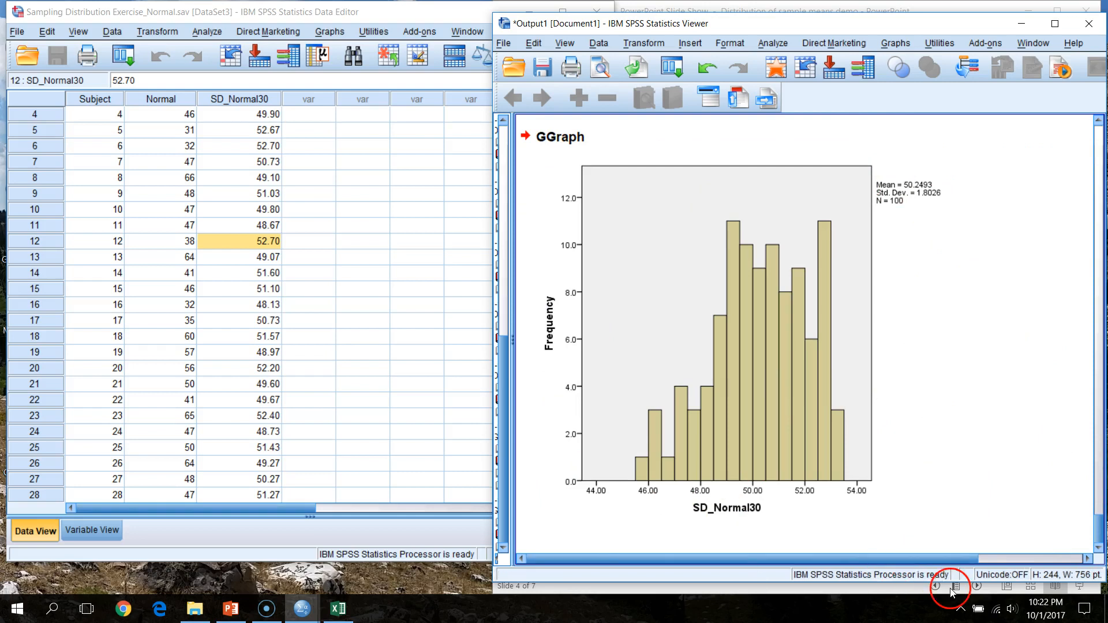
{"action": "left_click_drag", "start_coordinate": [1098, 541], "coordinate": [1096, 495]}
{"action": "left_click", "coordinate": [722, 396]}
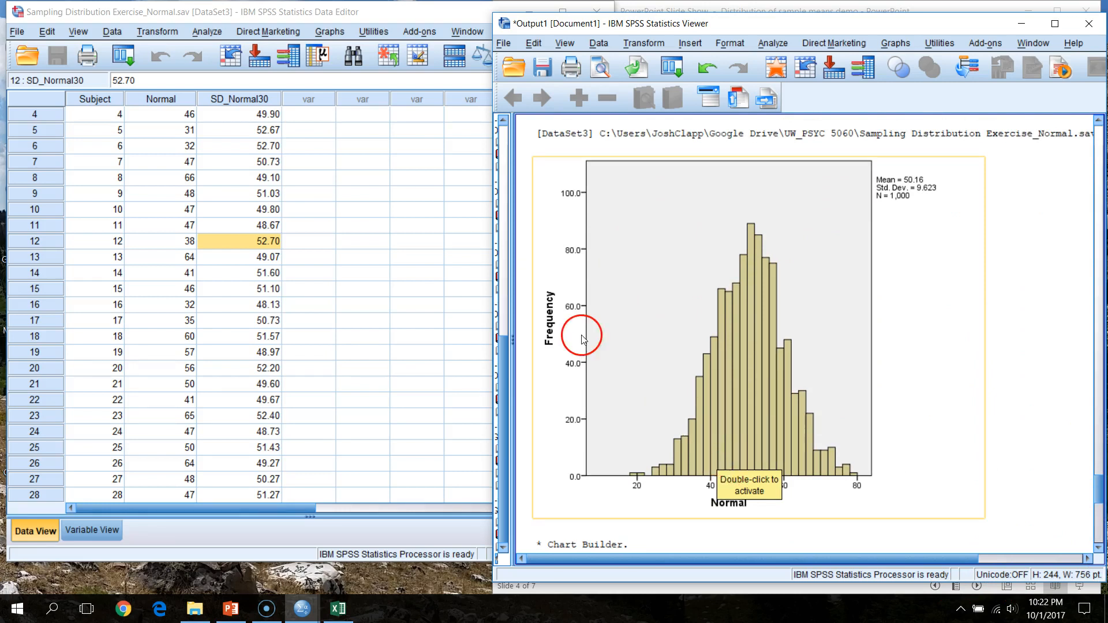
Return to the dataset, insert a new variable before SD_Normal30 and name it Skew.
{"action": "left_click", "coordinate": [404, 16]}
{"action": "left_click", "coordinate": [228, 98]}
{"action": "right_click", "coordinate": [228, 98]}
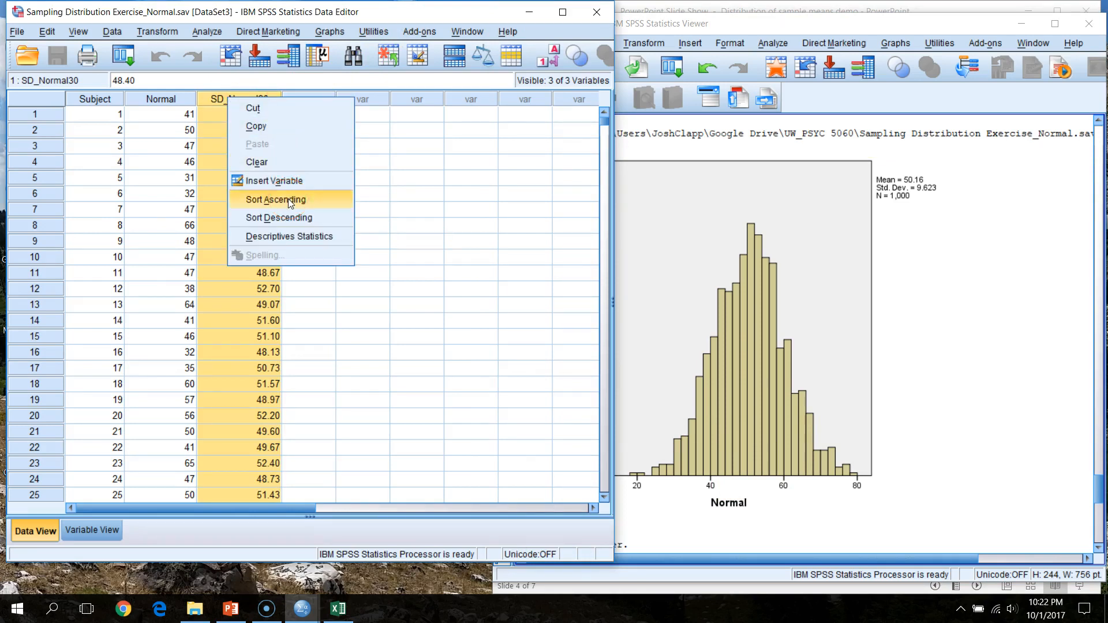
{"action": "left_click", "coordinate": [271, 181]}
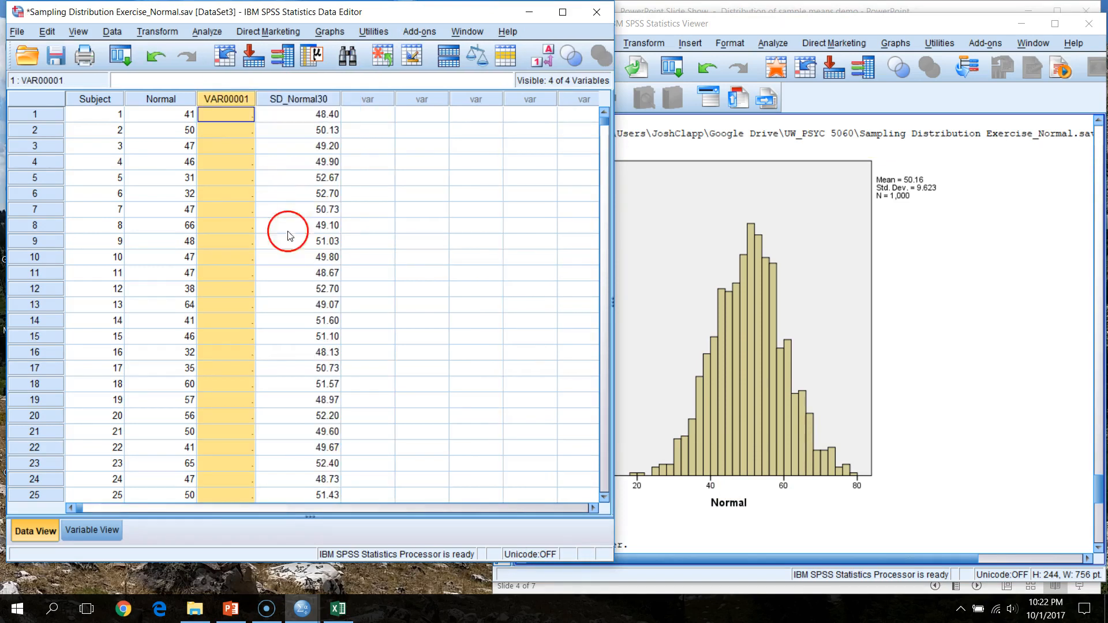
{"action": "left_click", "coordinate": [106, 530]}
{"action": "left_click", "coordinate": [100, 128]}
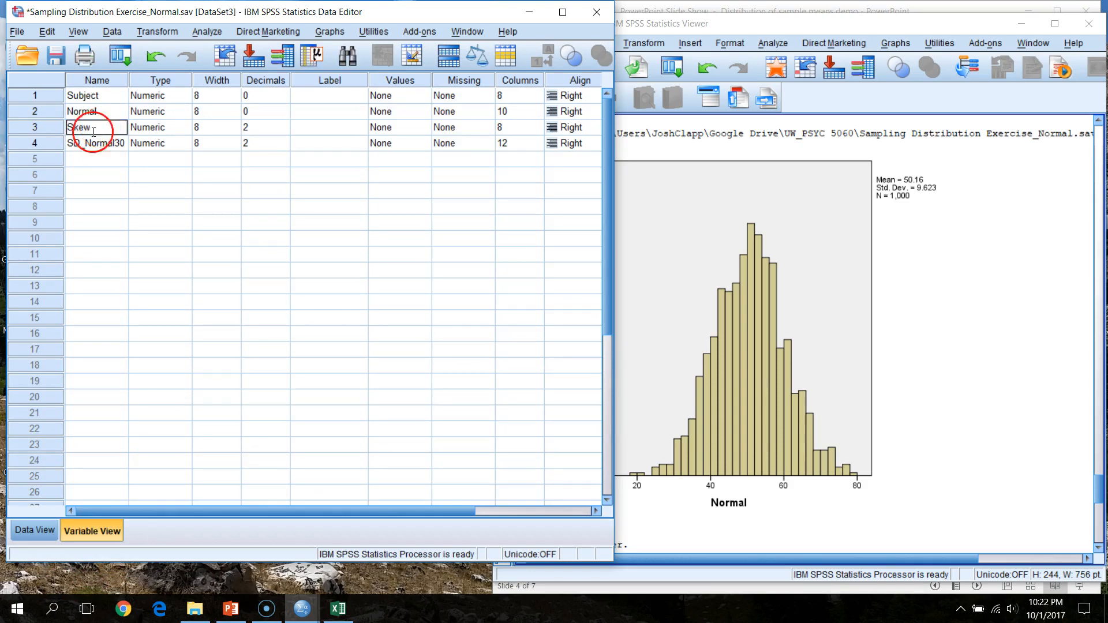
{"action": "left_click", "coordinate": [35, 530]}
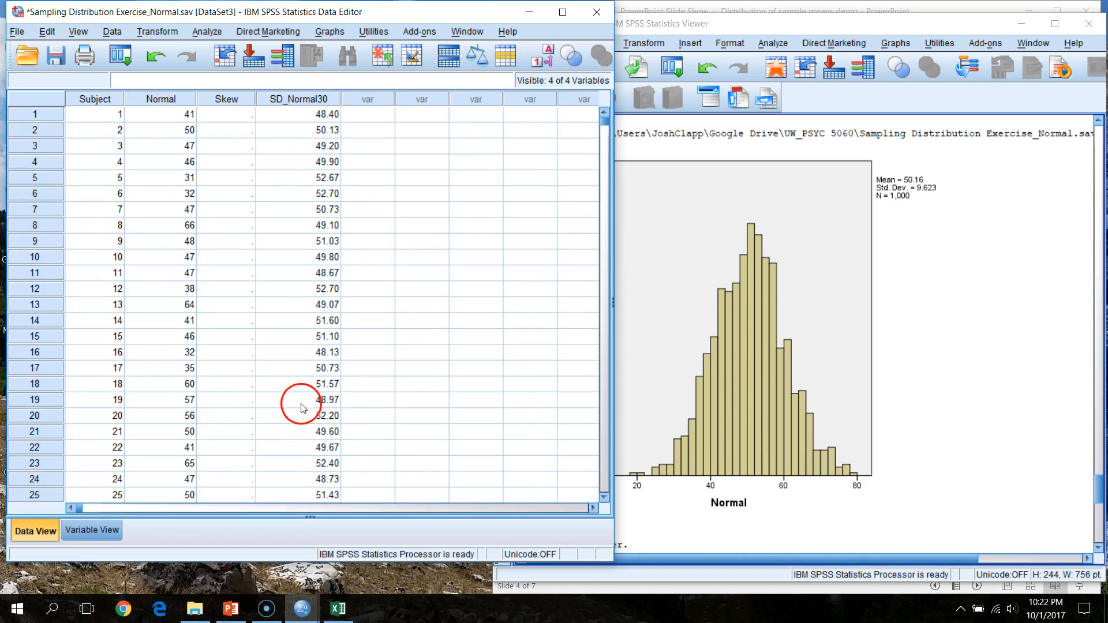
Compute the Skew variable as random chi-square values with the expression RV.CHISQ(1), allowing the existing variable to change.
{"action": "left_click", "coordinate": [113, 32]}
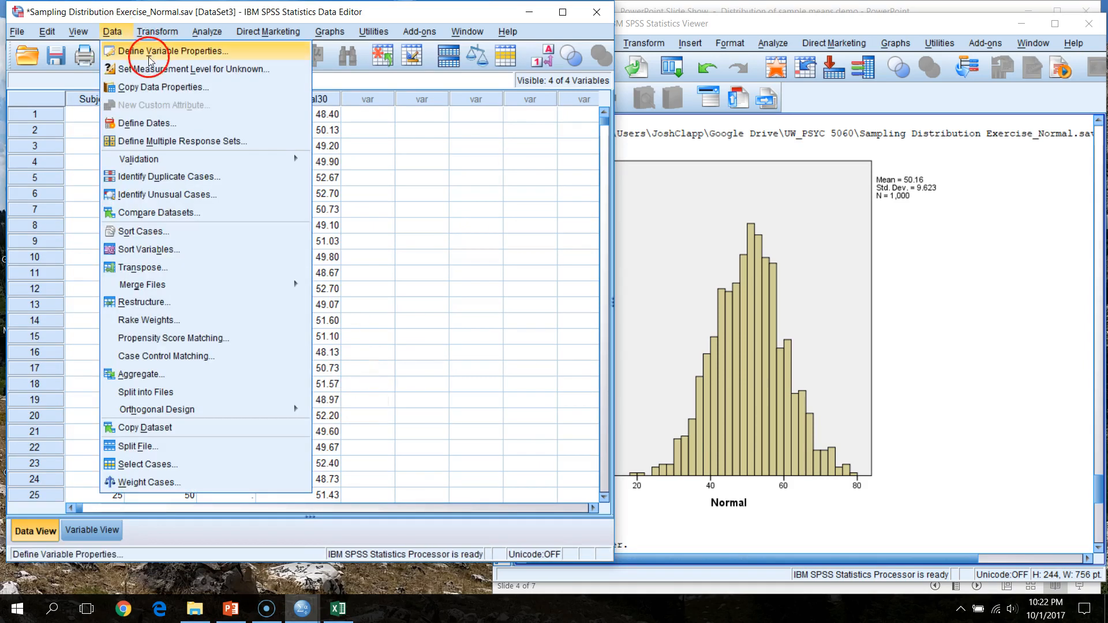
{"action": "left_click", "coordinate": [152, 32]}
{"action": "left_click", "coordinate": [190, 51]}
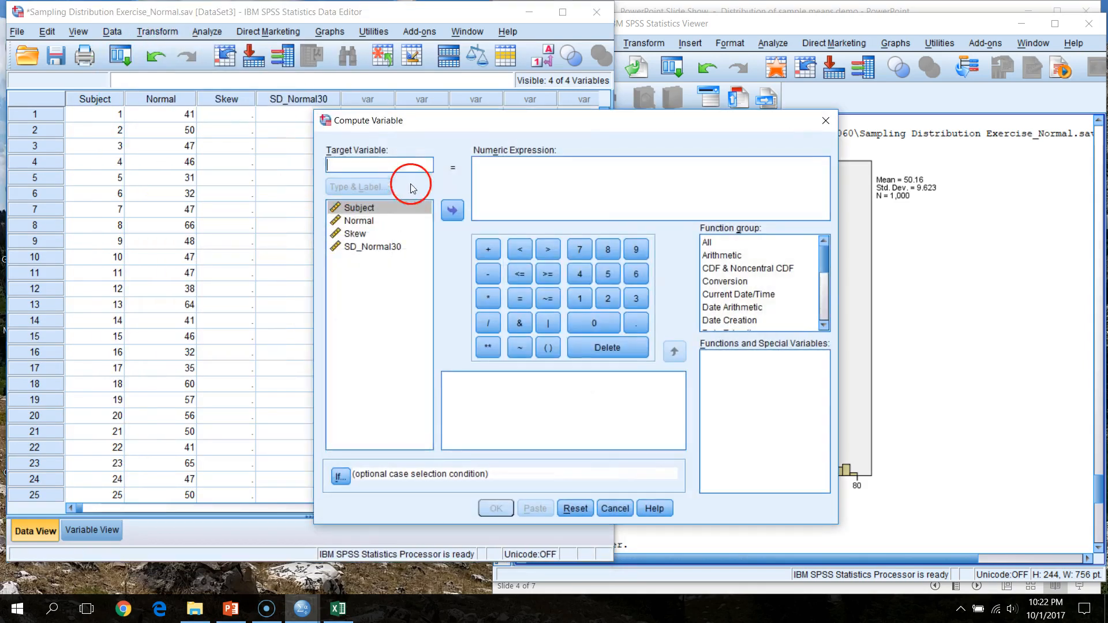
{"action": "type", "text": "Skew"}
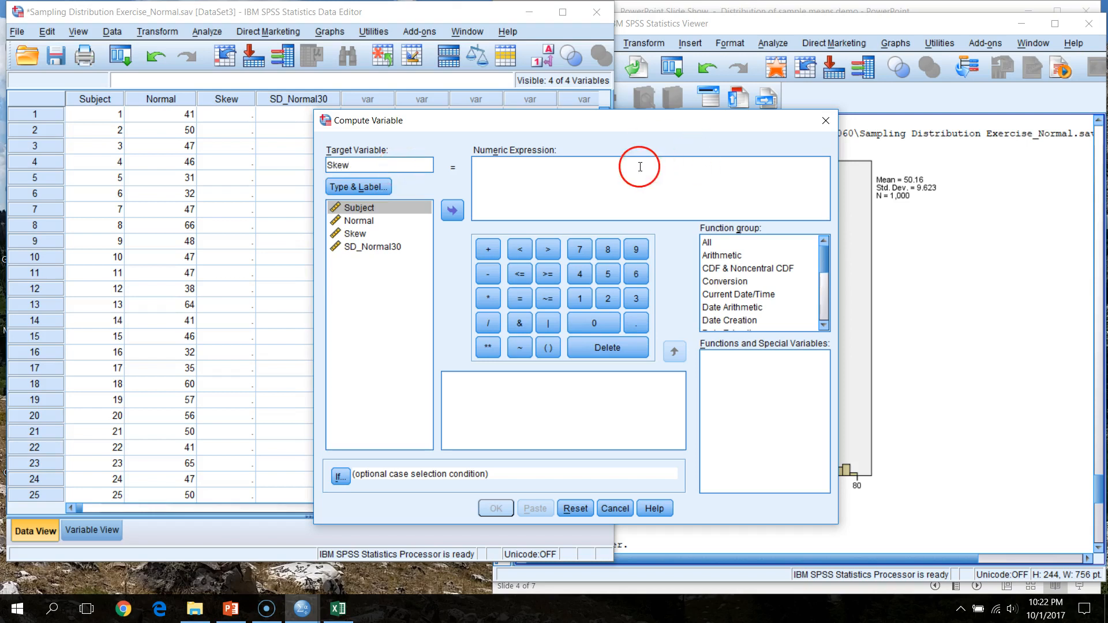
{"action": "left_click", "coordinate": [640, 166]}
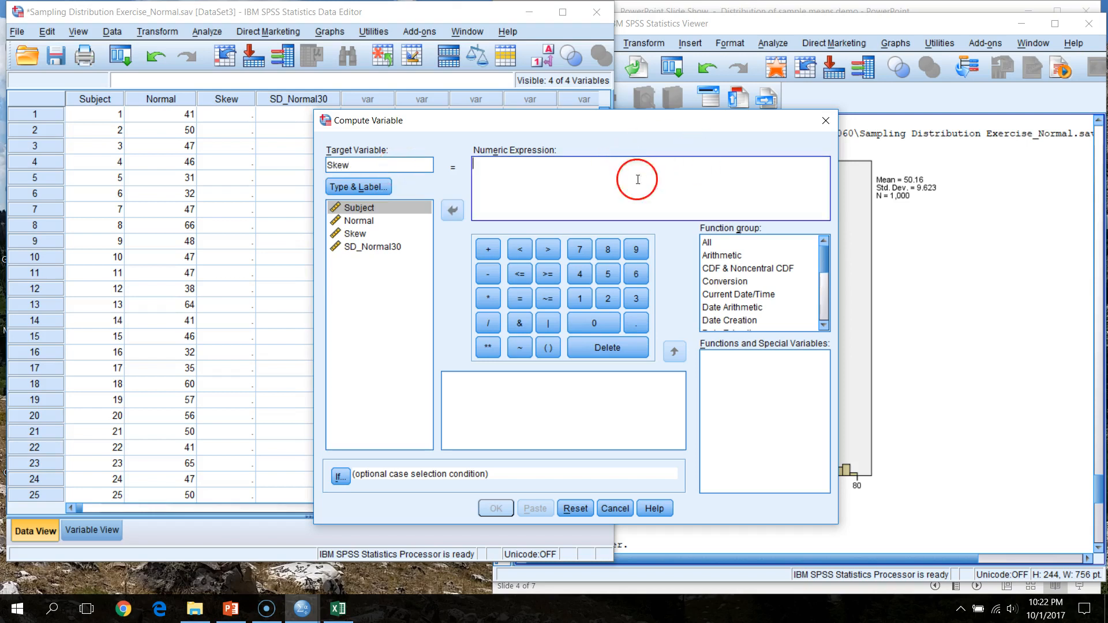
{"action": "left_click_drag", "start_coordinate": [823, 257], "coordinate": [823, 305]}
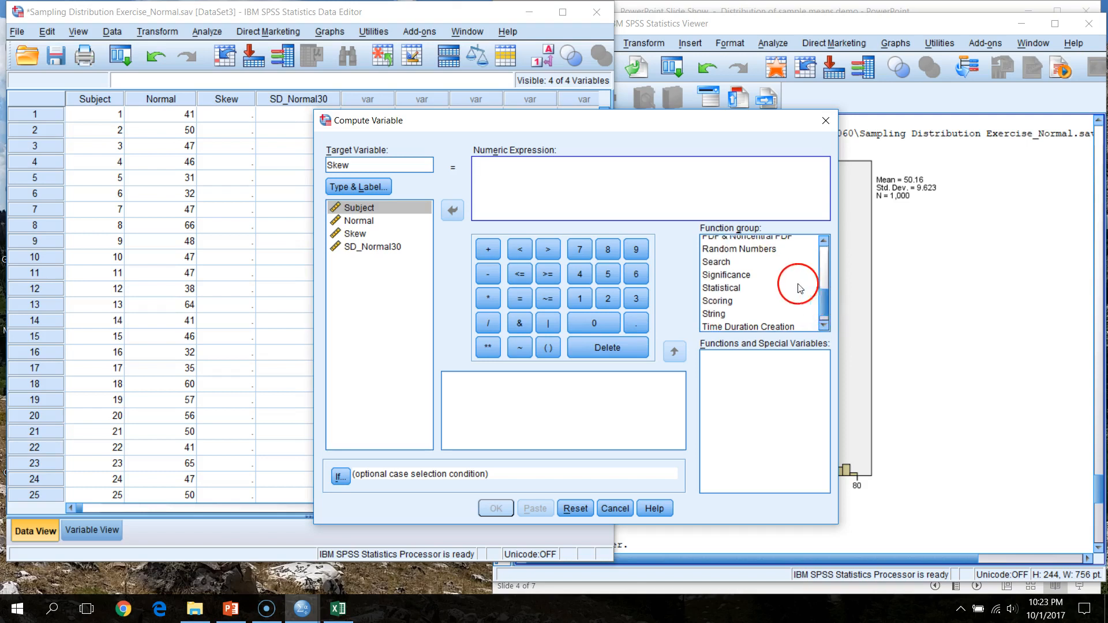
{"action": "left_click", "coordinate": [772, 249]}
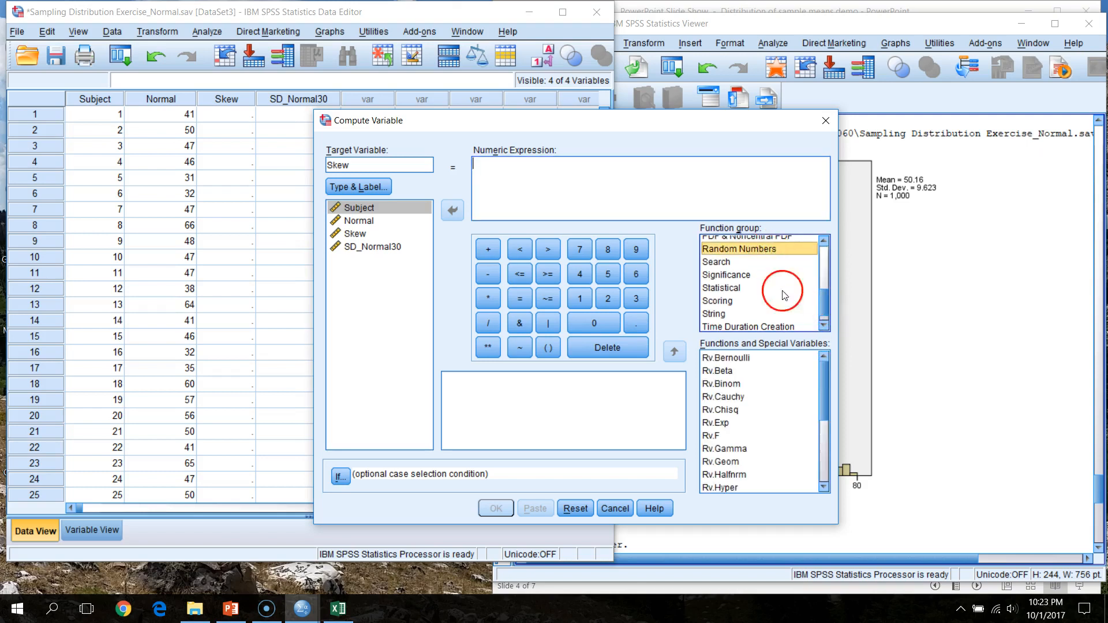
{"action": "double_click", "coordinate": [729, 410]}
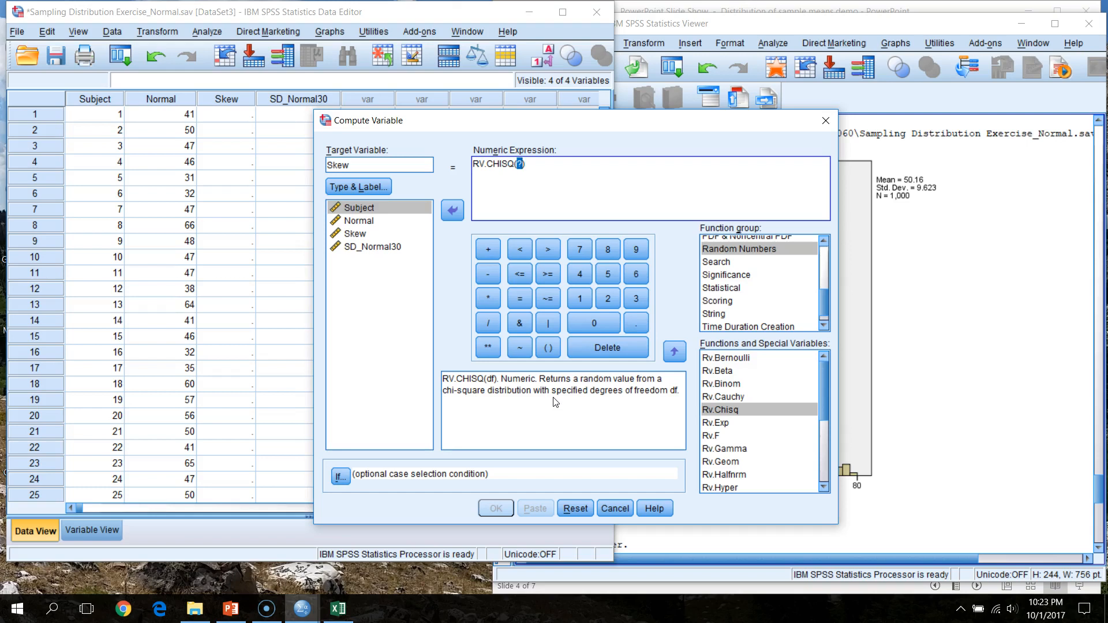
{"action": "type", "text": "1"}
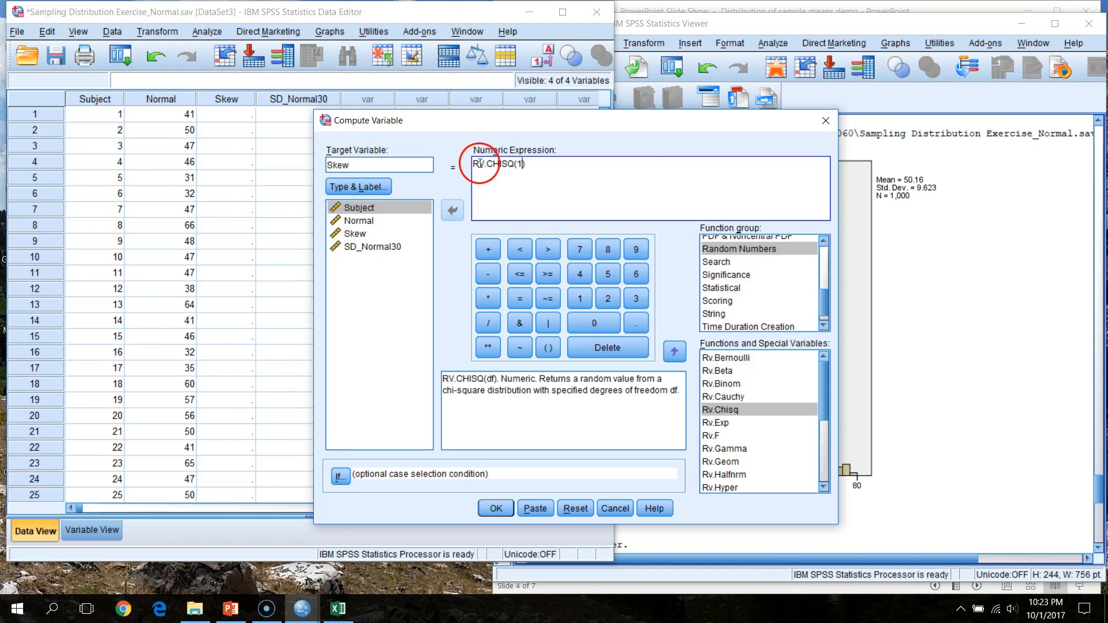
{"action": "left_click", "coordinate": [492, 509]}
{"action": "left_click", "coordinate": [286, 312]}
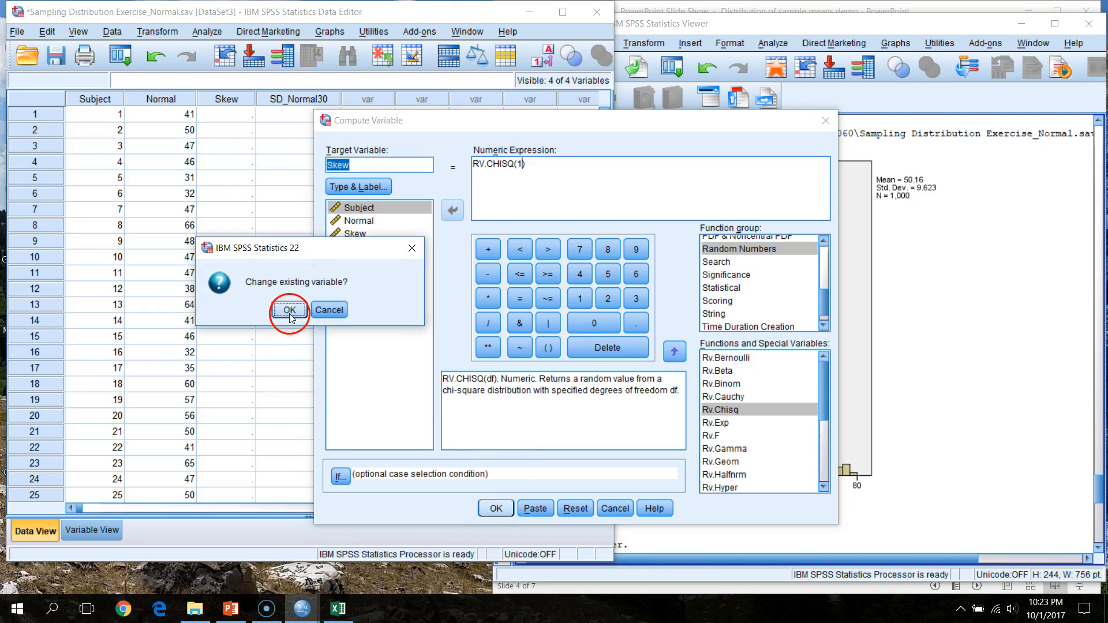
Look through the generated Skew values in the dataset, starting at case 1.
{"action": "left_click", "coordinate": [224, 129]}
{"action": "left_click", "coordinate": [226, 117]}
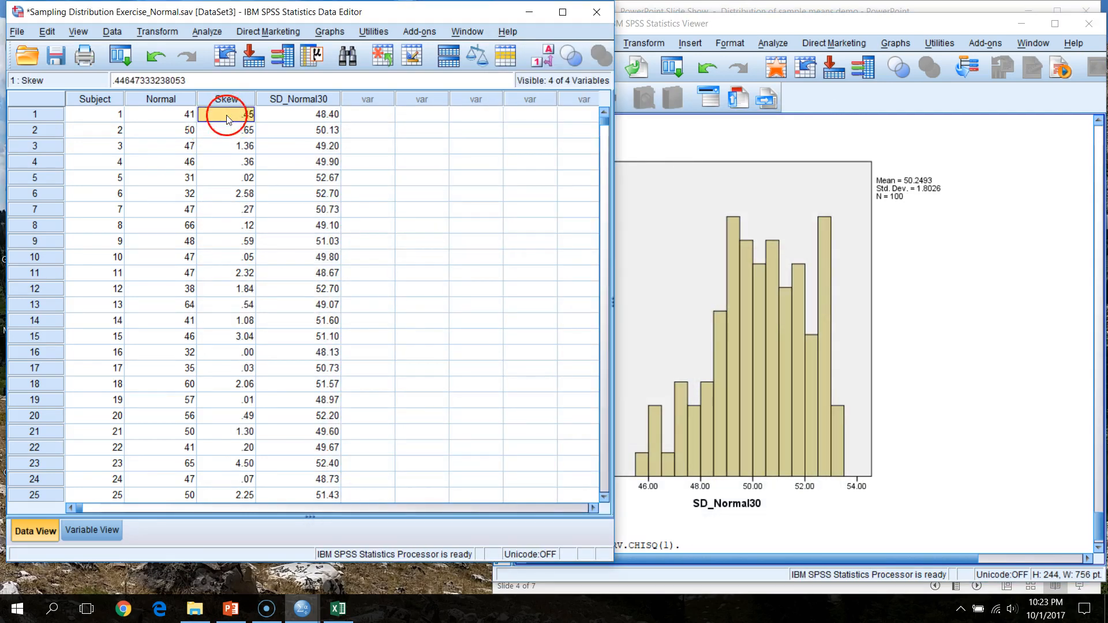
{"action": "scroll", "coordinate": [227, 173], "scroll_direction": "down", "scroll_amount": 14}
{"action": "scroll", "coordinate": [237, 312], "scroll_direction": "down", "scroll_amount": 7}
{"action": "scroll", "coordinate": [242, 332], "scroll_direction": "up", "scroll_amount": 19}
{"action": "scroll", "coordinate": [241, 334], "scroll_direction": "up", "scroll_amount": 2}
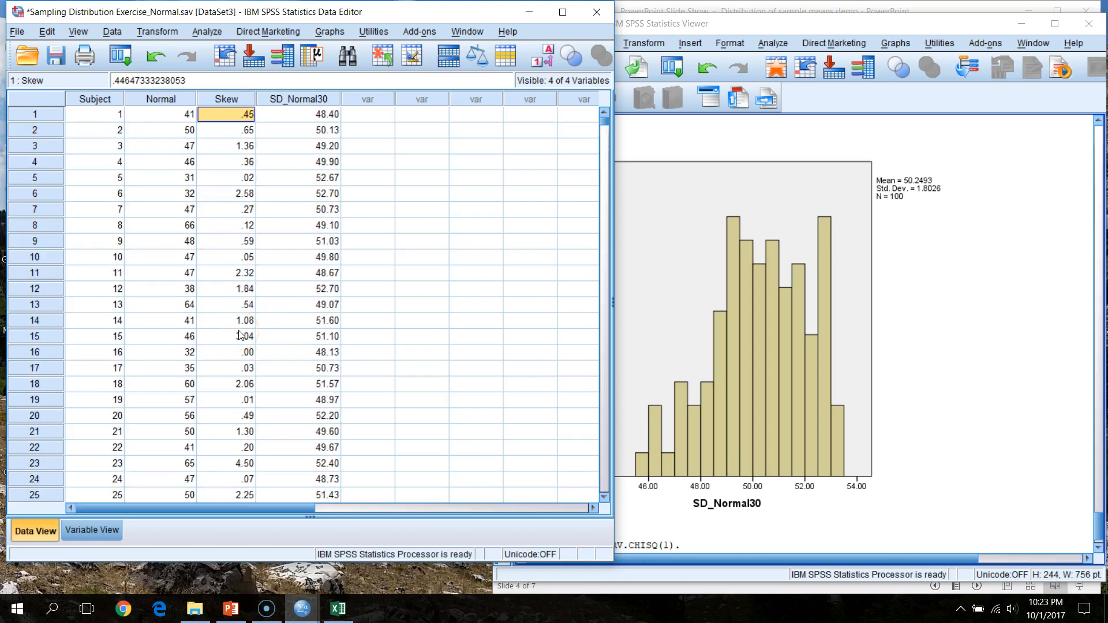
Run Descriptives on the Skew variable with the default statistics.
{"action": "left_click", "coordinate": [207, 31]}
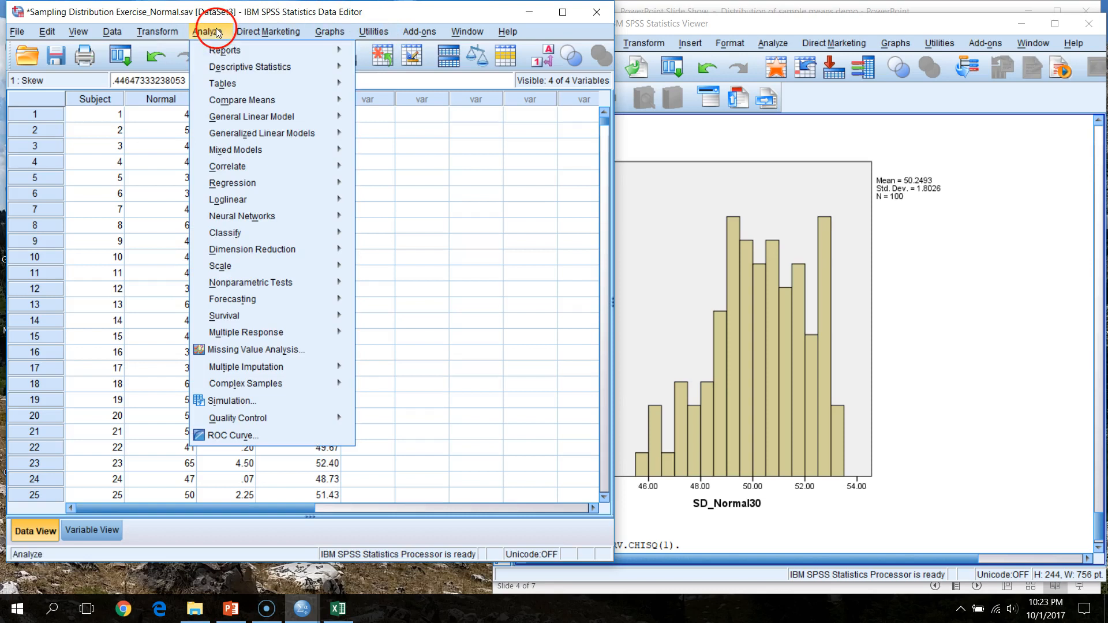
{"action": "mouse_move", "coordinate": [258, 58]}
{"action": "mouse_move", "coordinate": [323, 68]}
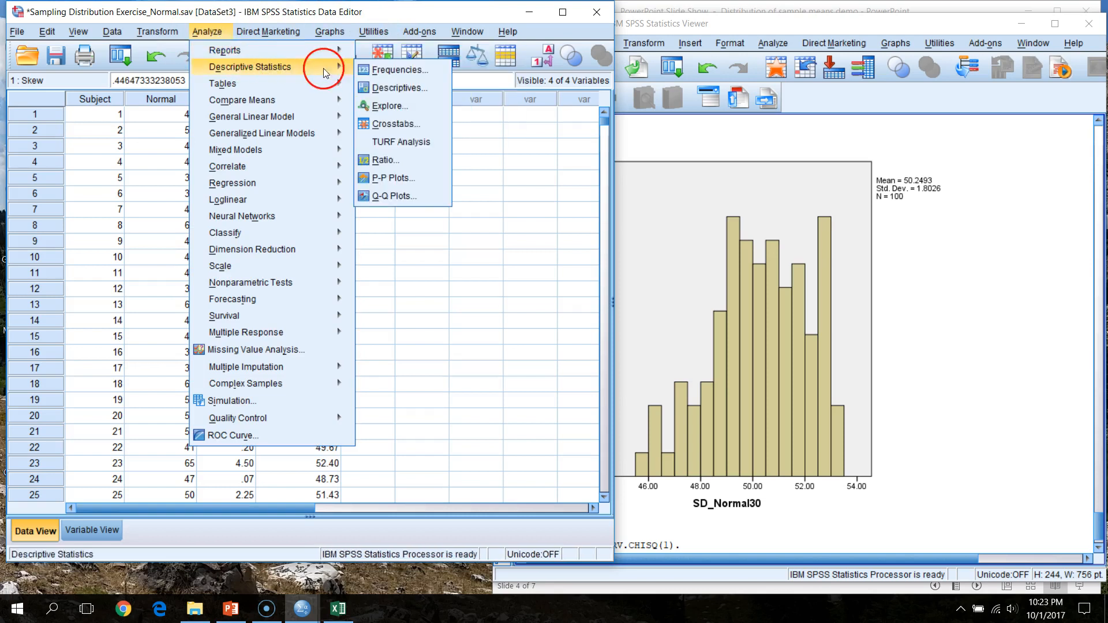
{"action": "left_click", "coordinate": [404, 88]}
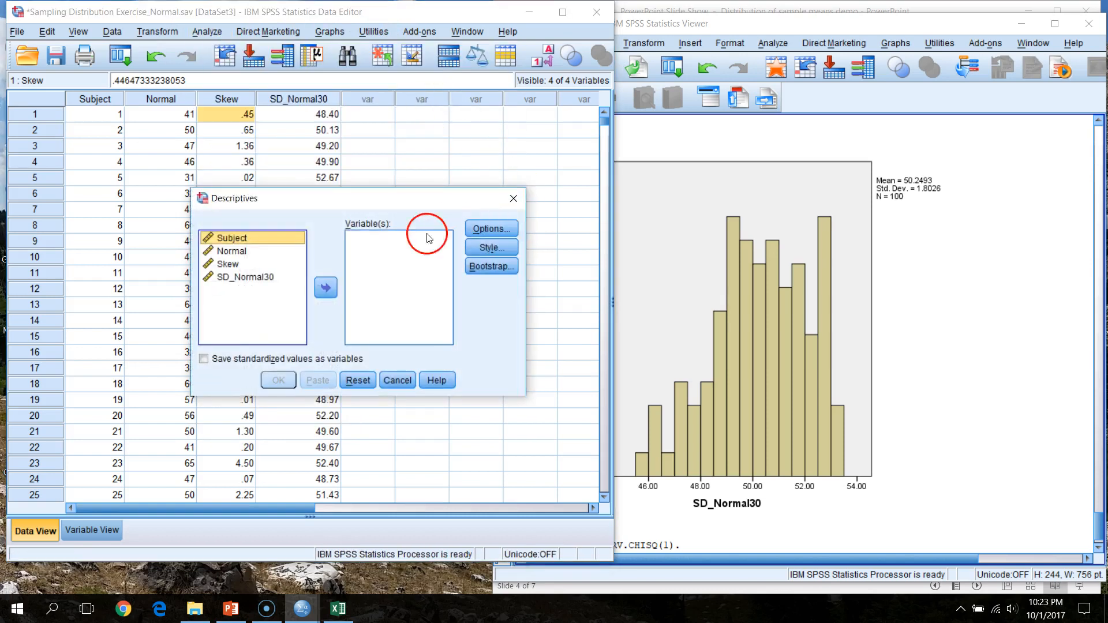
{"action": "left_click", "coordinate": [229, 265]}
{"action": "left_click", "coordinate": [325, 288]}
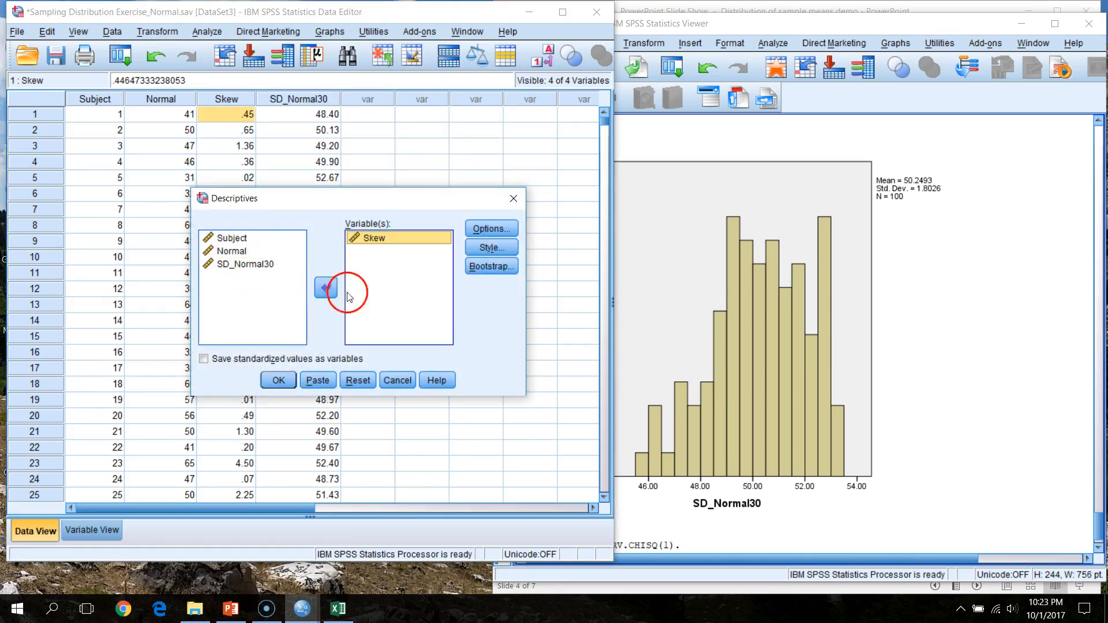
{"action": "left_click", "coordinate": [278, 380]}
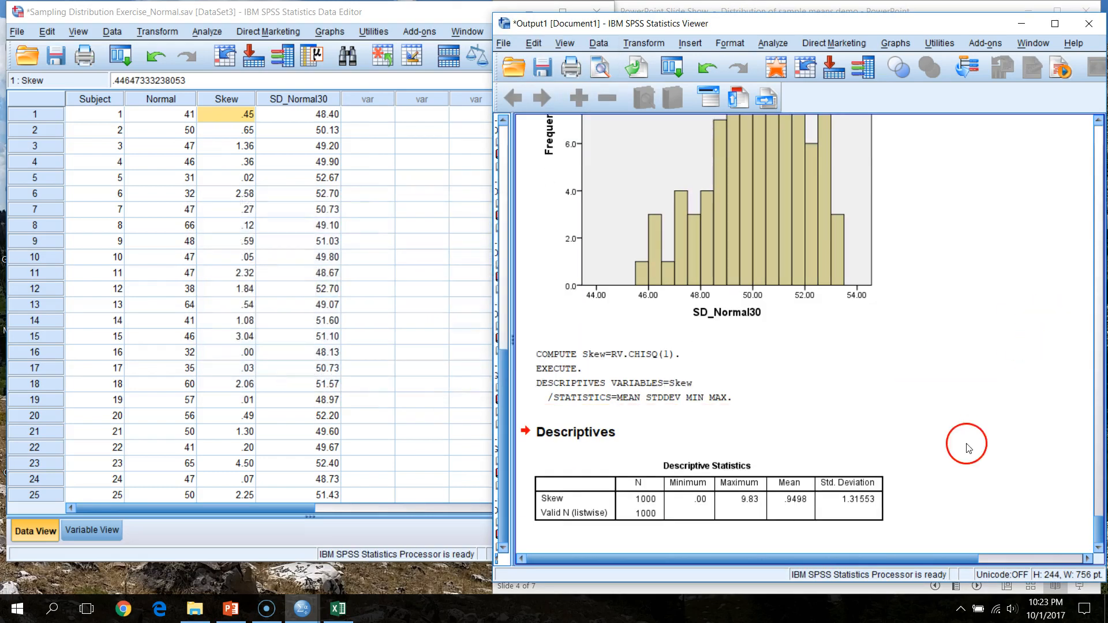
Rerun Descriptives on Skew with Kurtosis and Skewness added to the statistics.
{"action": "left_click", "coordinate": [203, 31]}
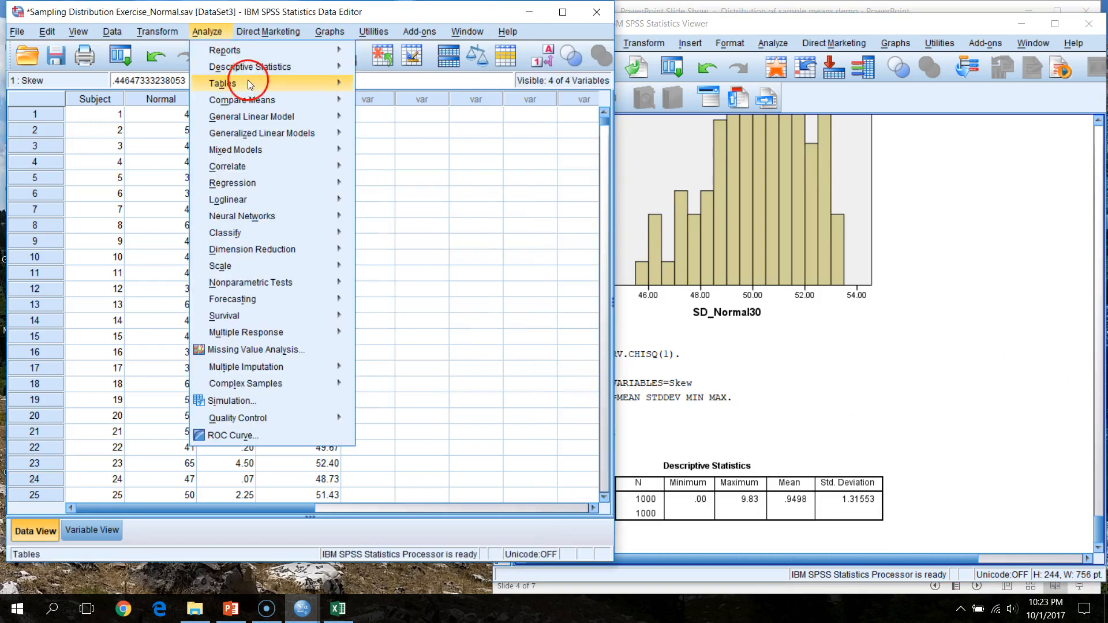
{"action": "mouse_move", "coordinate": [324, 66]}
{"action": "left_click", "coordinate": [392, 88]}
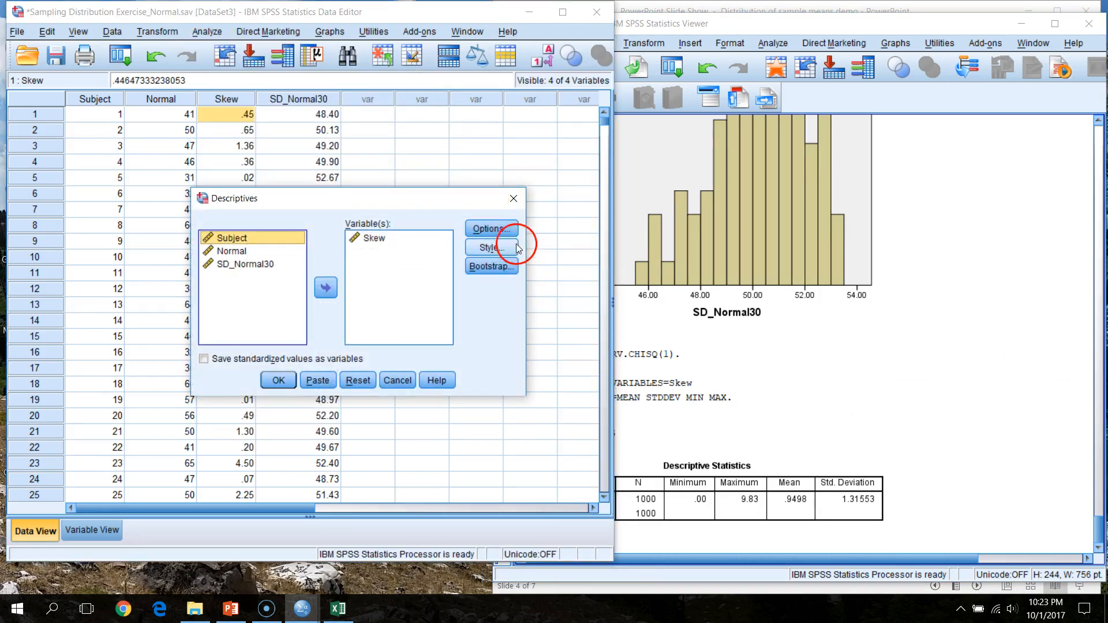
{"action": "left_click", "coordinate": [515, 228]}
{"action": "left_click", "coordinate": [509, 299]}
{"action": "left_click", "coordinate": [563, 299]}
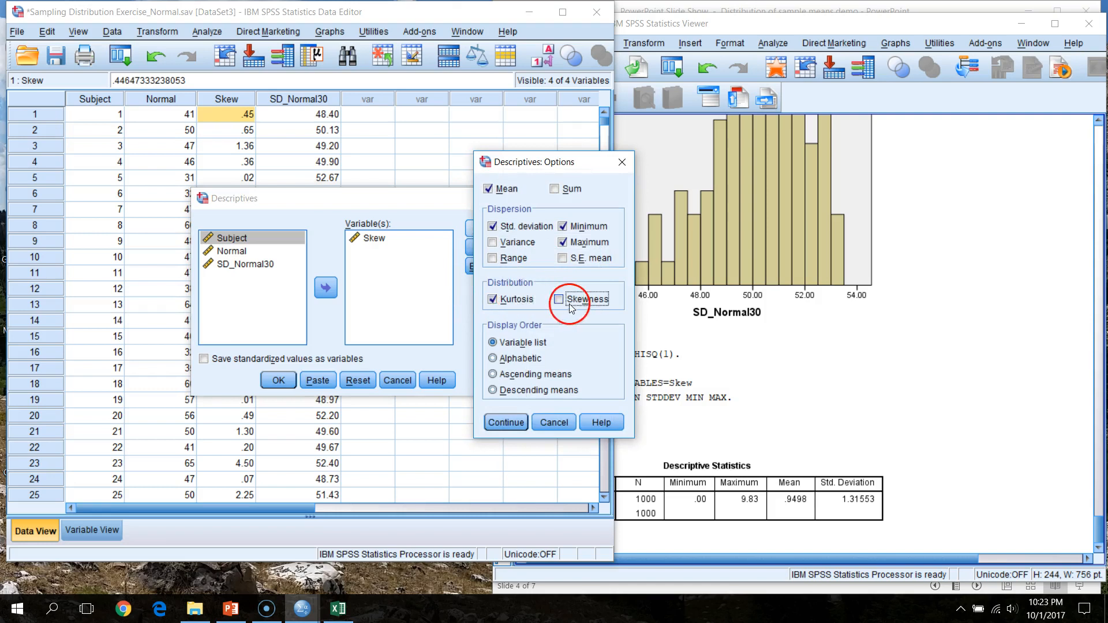
{"action": "left_click", "coordinate": [507, 422]}
{"action": "left_click", "coordinate": [279, 380]}
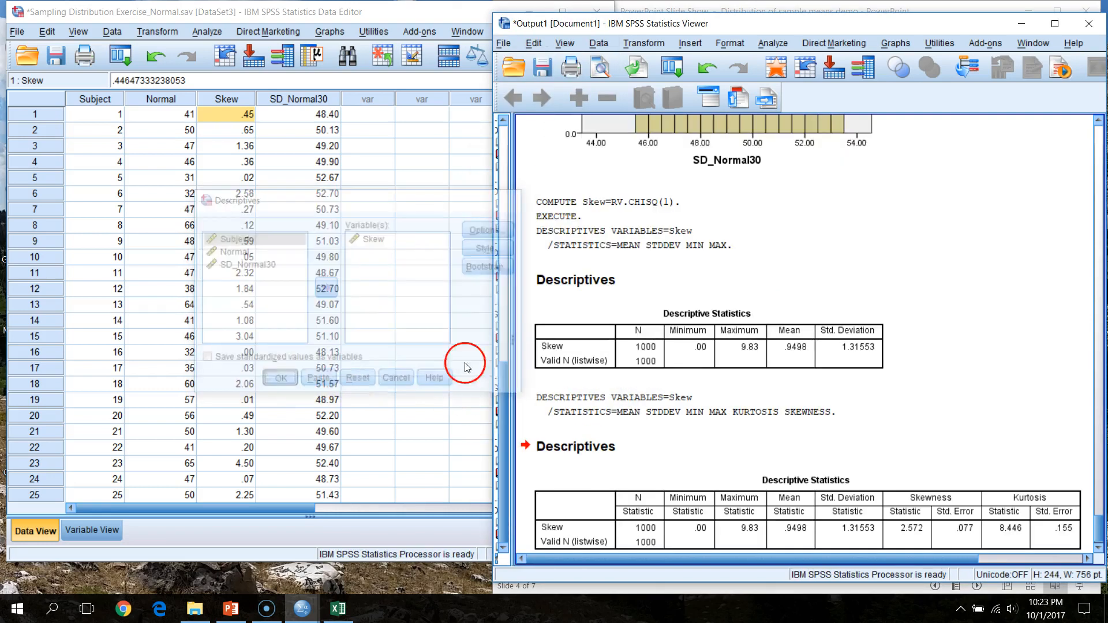
{"action": "left_click", "coordinate": [894, 469]}
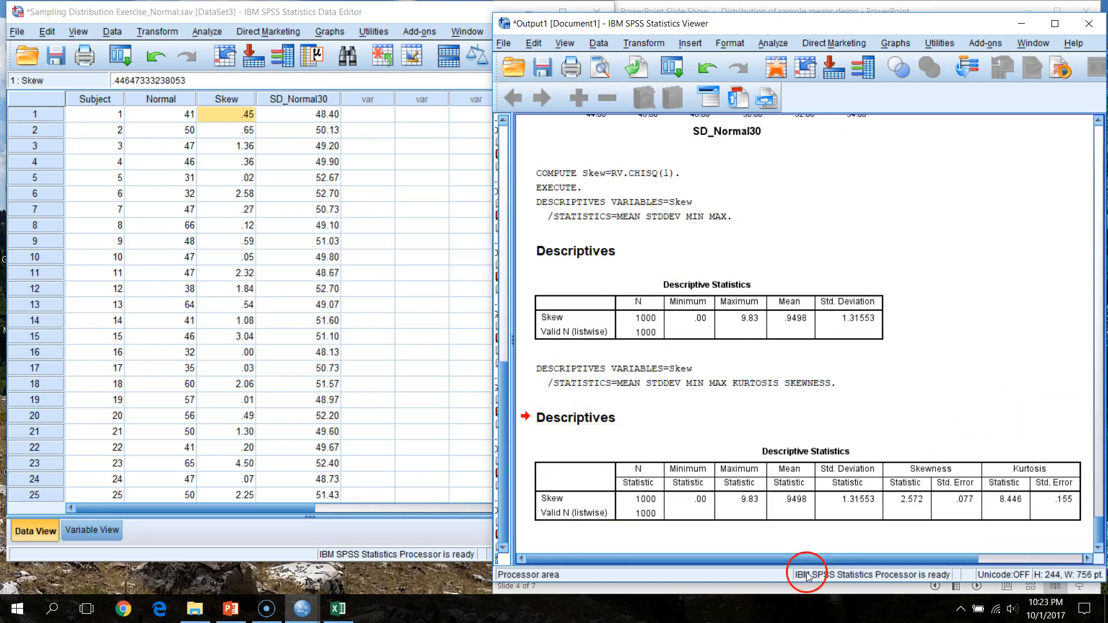
Review the Skew column and the empty column after SD_Normal30 in the dataset, and return to the output Viewer.
{"action": "left_click", "coordinate": [284, 14]}
{"action": "left_click", "coordinate": [226, 101]}
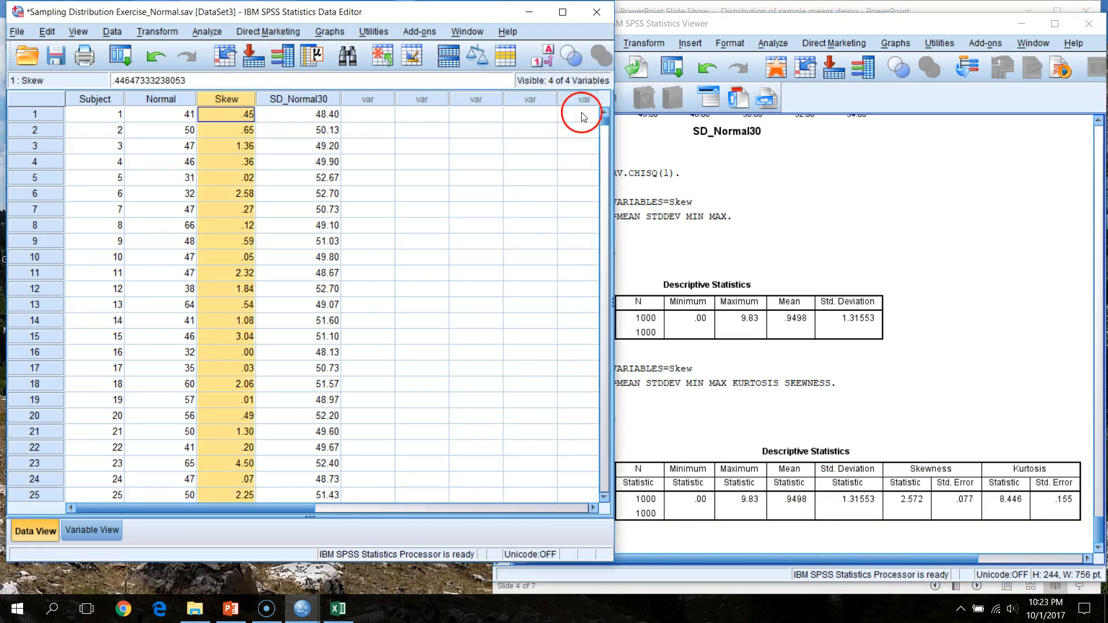
{"action": "left_click_drag", "start_coordinate": [606, 126], "coordinate": [569, 102]}
{"action": "left_click", "coordinate": [367, 114]}
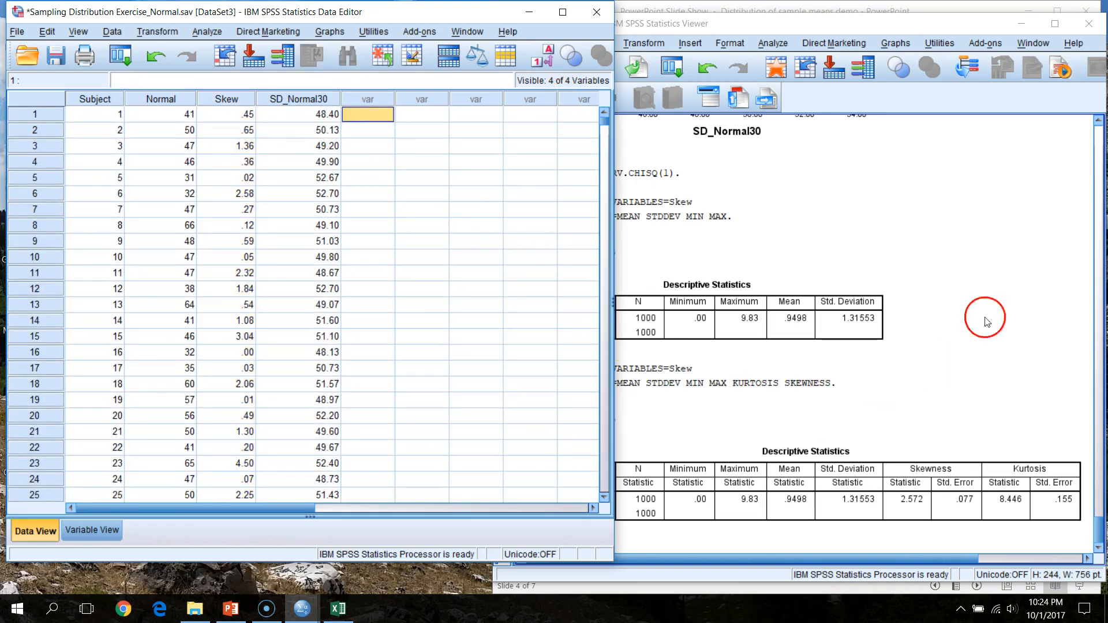
{"action": "left_click", "coordinate": [910, 23]}
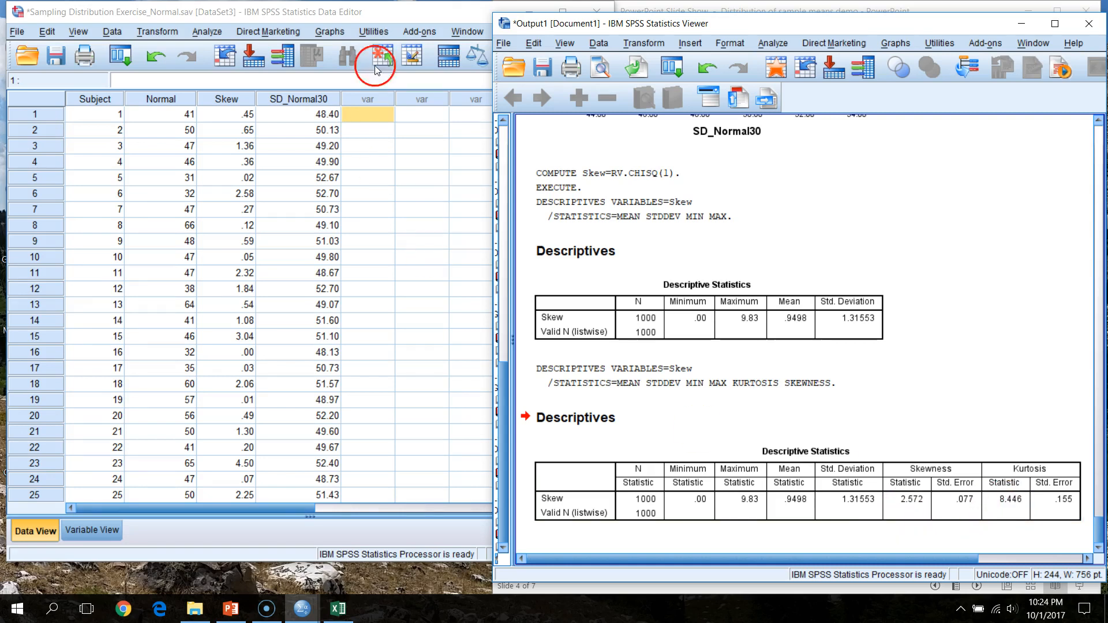
Create a simple histogram of the Skew variable in place of SD_Normal30 with Chart Builder.
{"action": "left_click", "coordinate": [208, 32]}
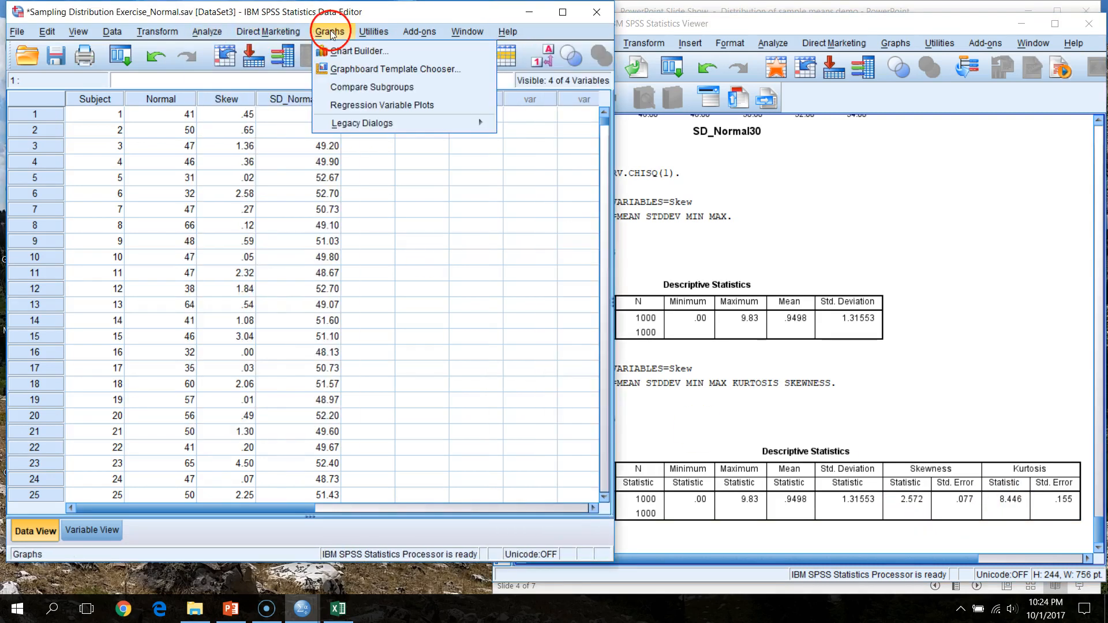
{"action": "left_click", "coordinate": [341, 47]}
{"action": "left_click", "coordinate": [285, 359]}
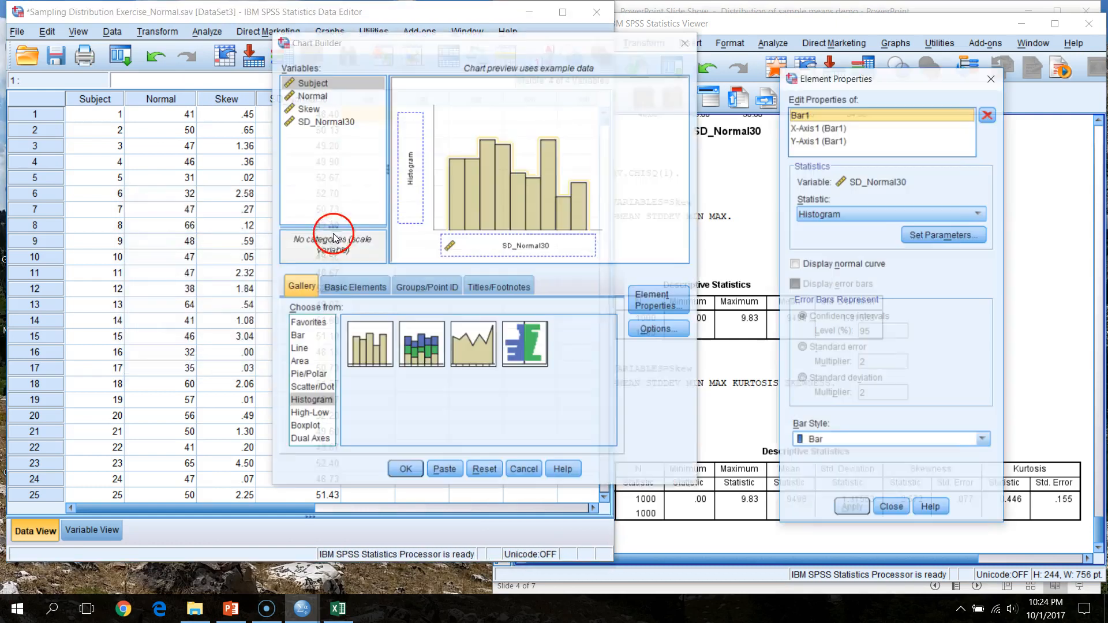
{"action": "left_click_drag", "start_coordinate": [309, 109], "coordinate": [447, 248]}
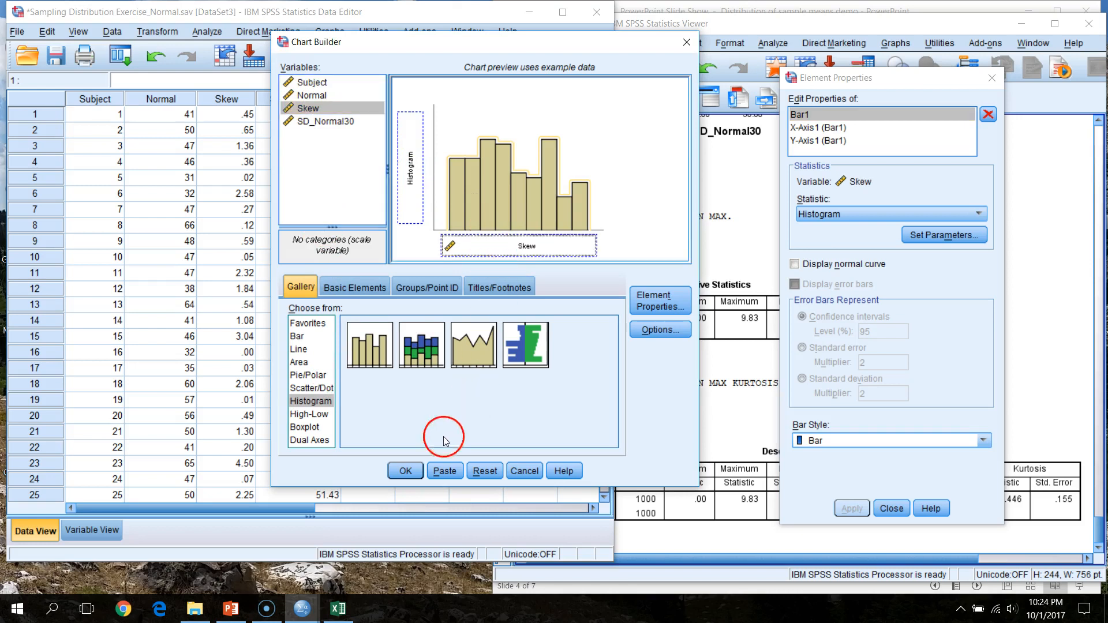
{"action": "left_click", "coordinate": [405, 471]}
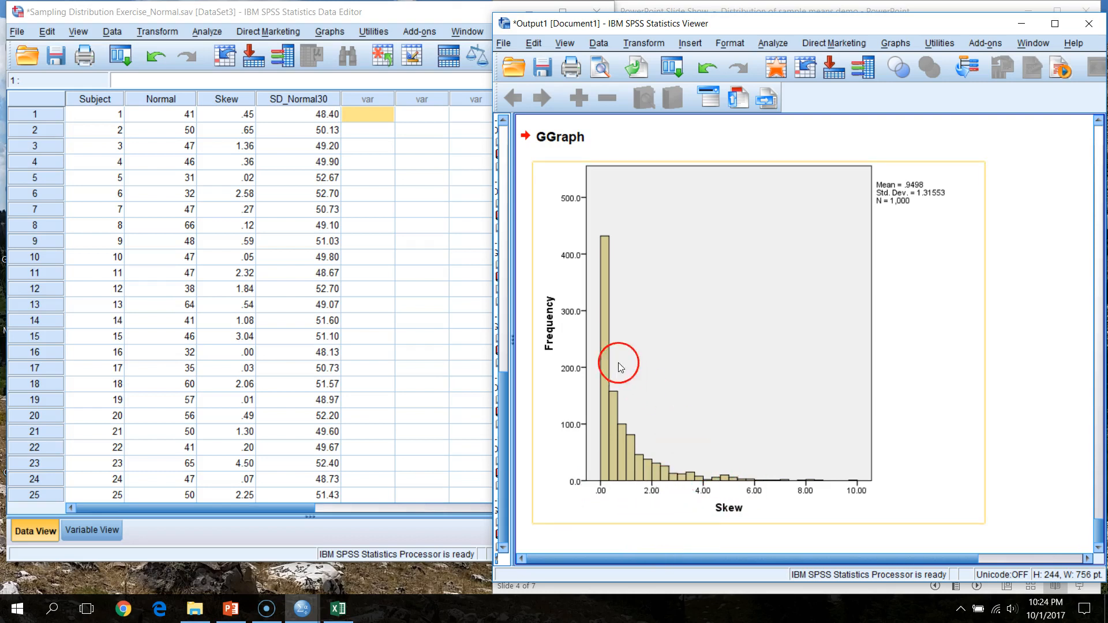
Set up a random sample of exactly 100 cases from the first 1000 in Select Cases and paste it as syntax.
{"action": "left_click", "coordinate": [384, 14]}
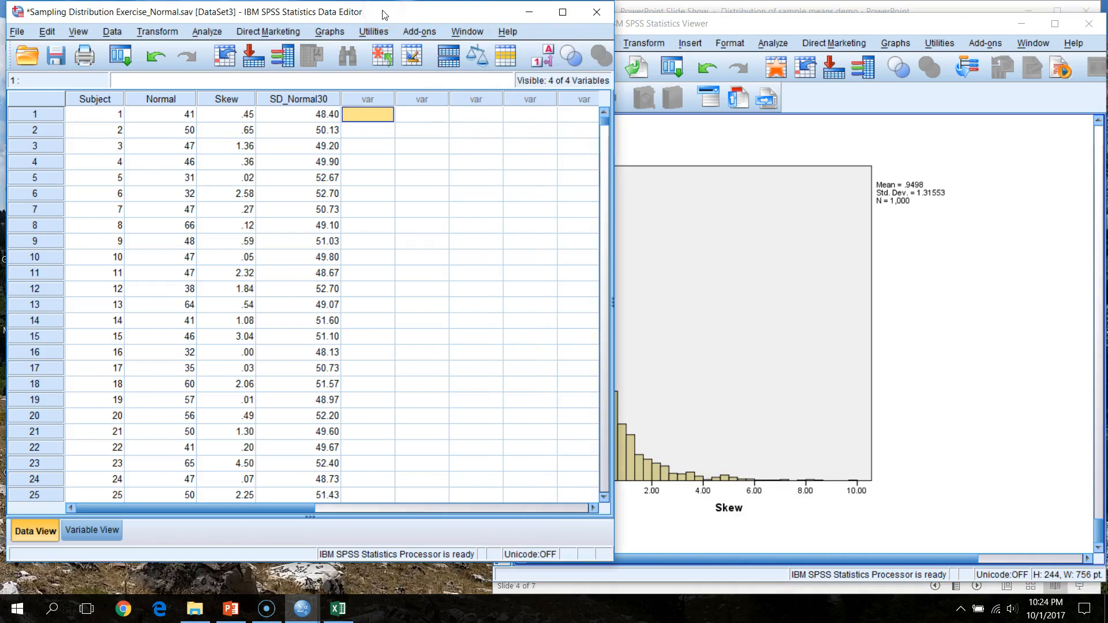
{"action": "left_click", "coordinate": [120, 33]}
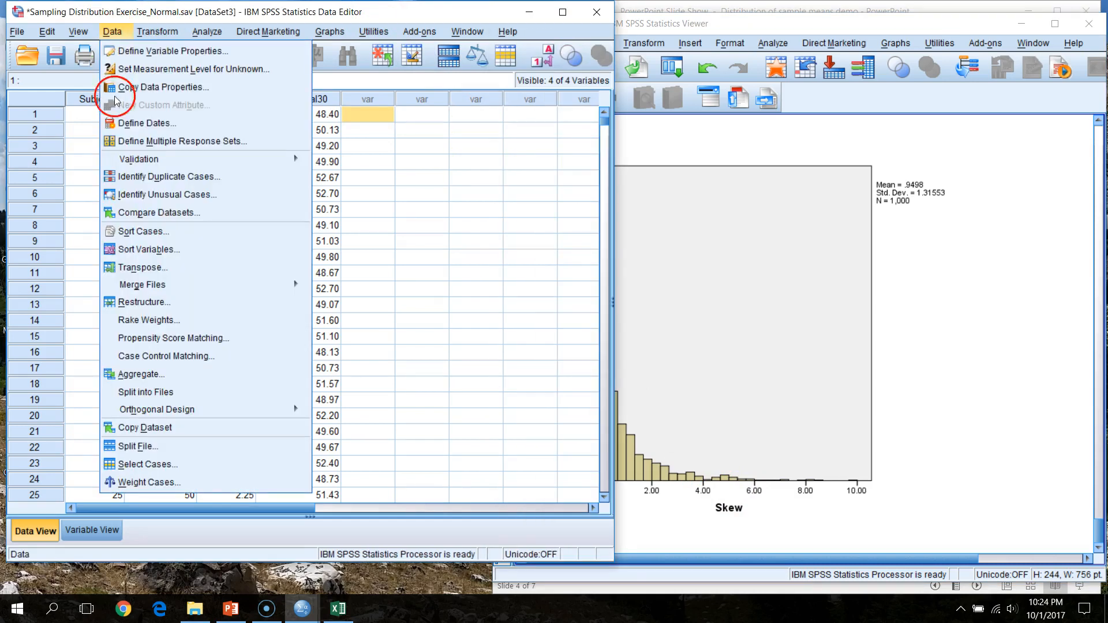
{"action": "left_click", "coordinate": [152, 462]}
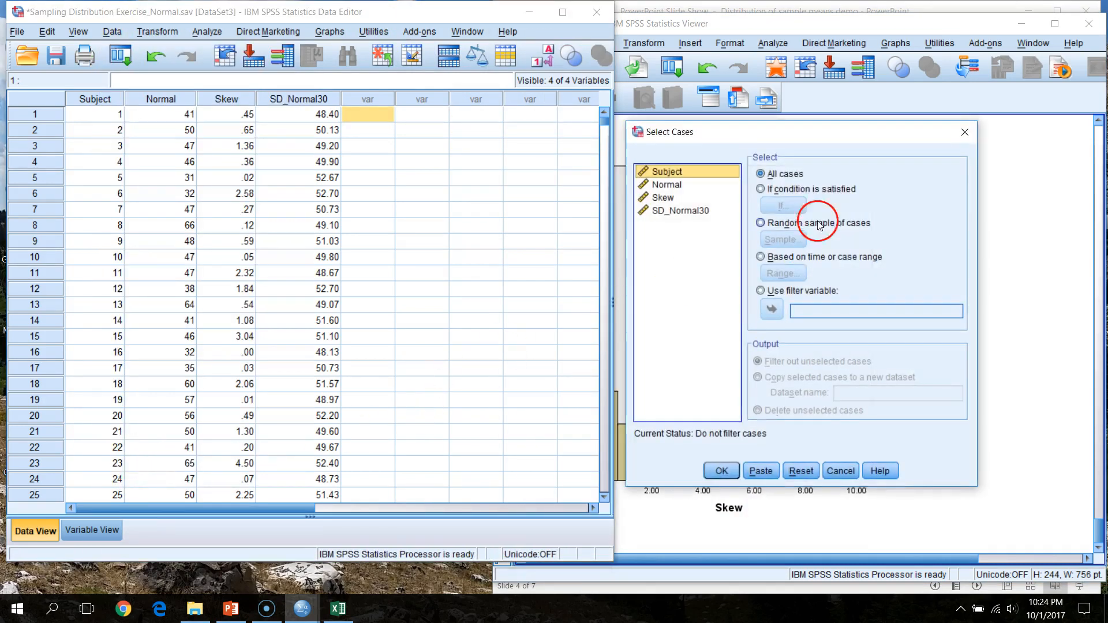
{"action": "left_click", "coordinate": [770, 225]}
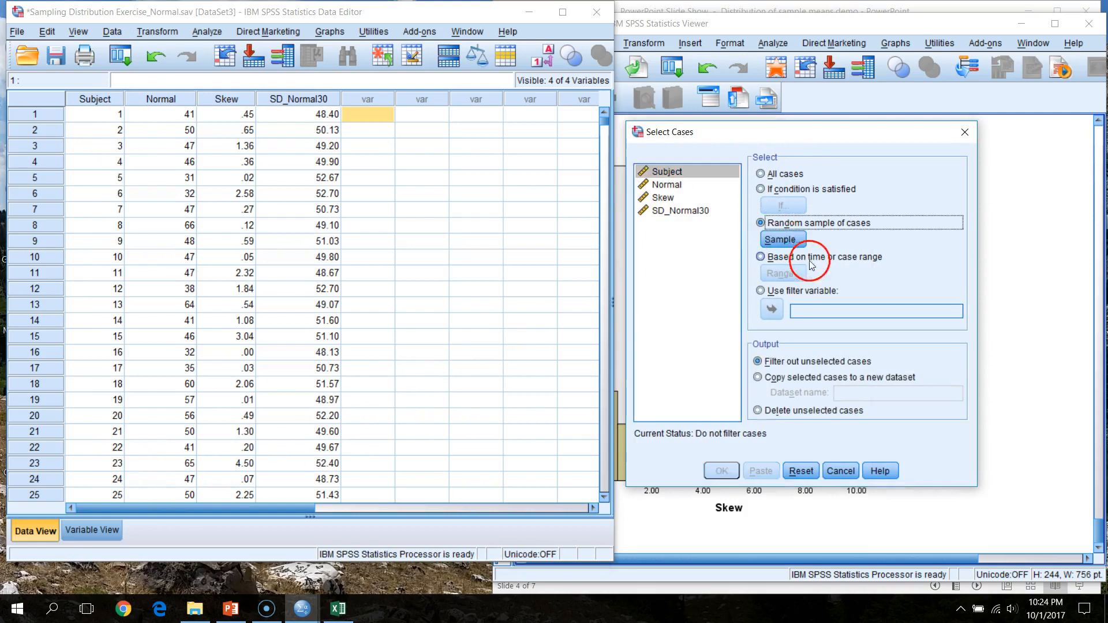
{"action": "left_click", "coordinate": [783, 239]}
{"action": "left_click", "coordinate": [701, 318]}
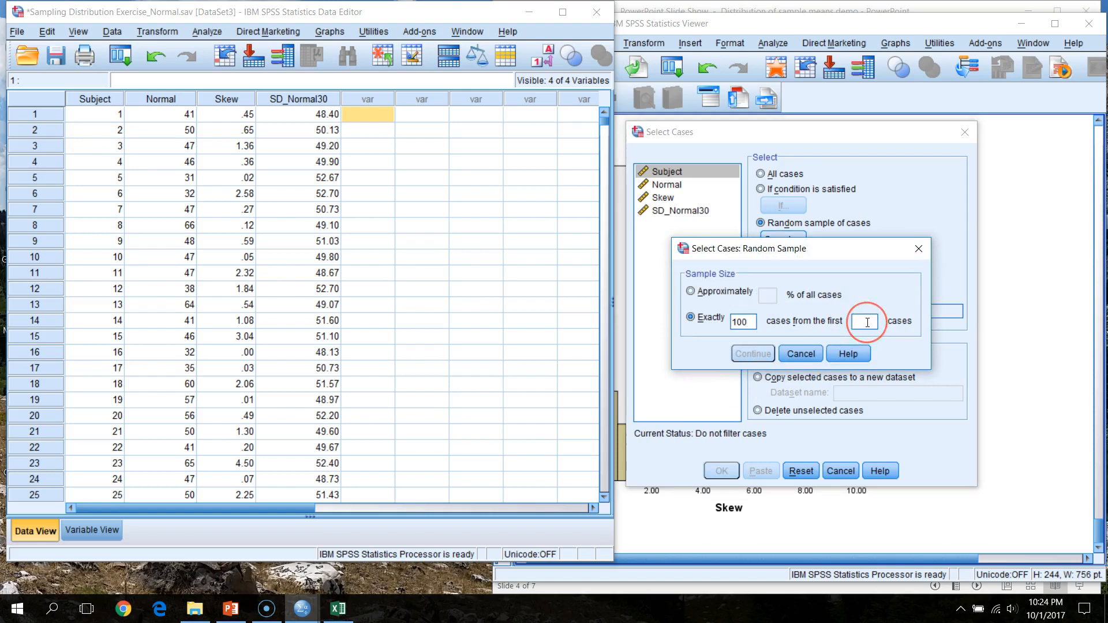
{"action": "type", "text": "1000"}
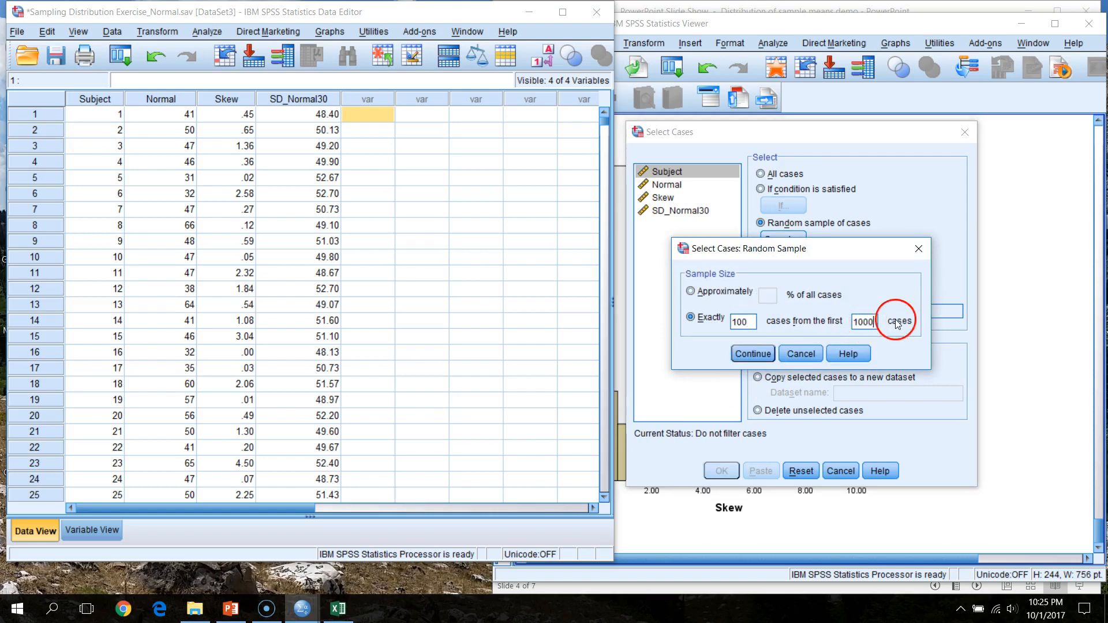
{"action": "left_click", "coordinate": [760, 357]}
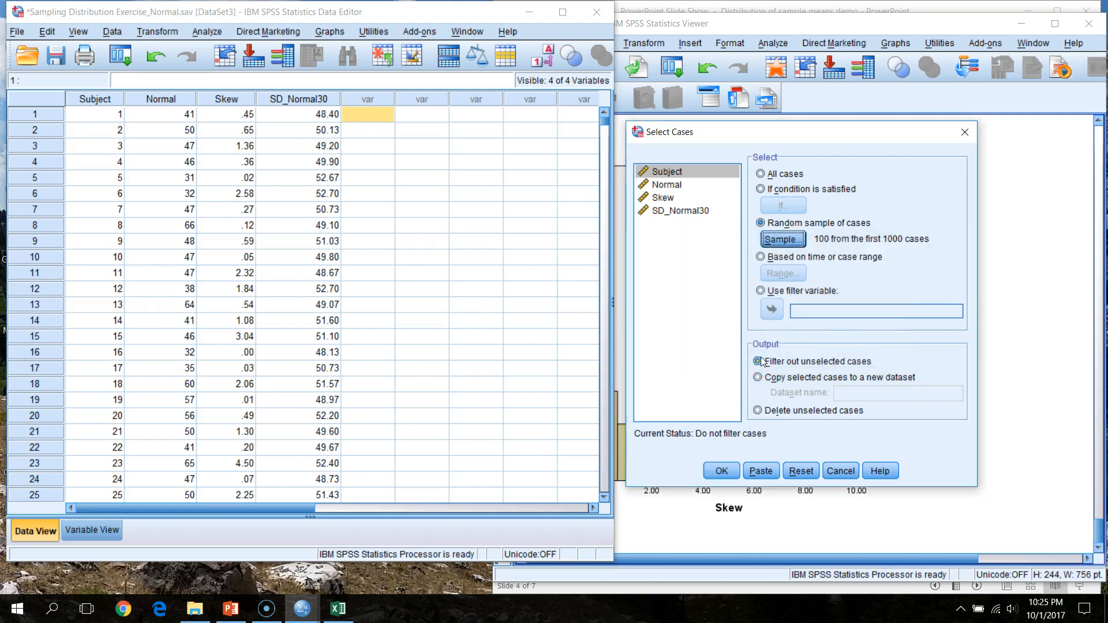
{"action": "left_click", "coordinate": [762, 475]}
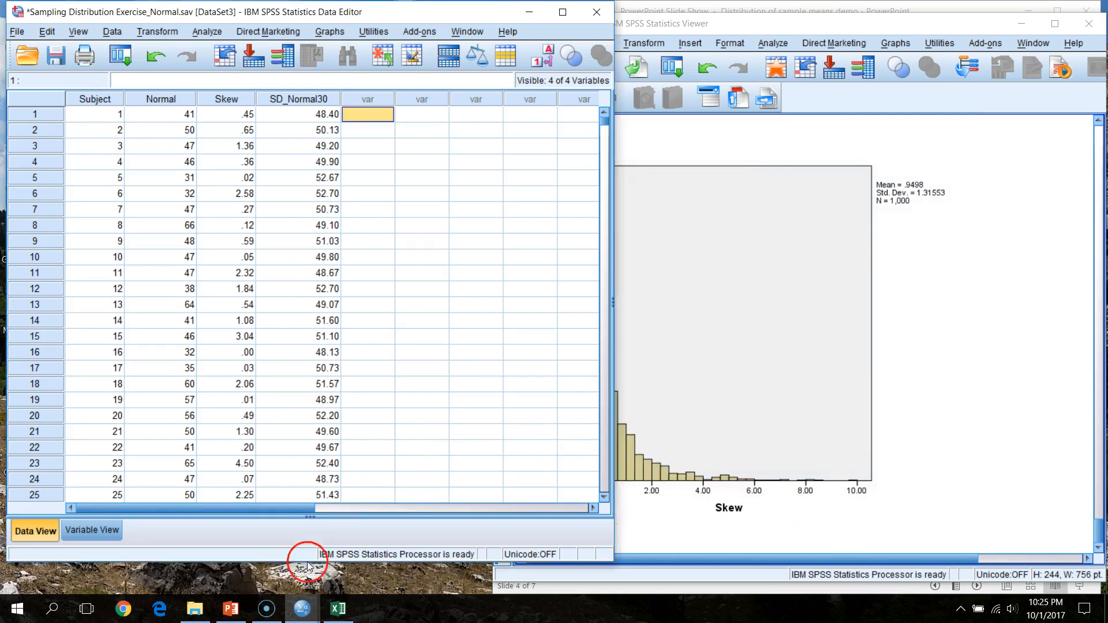
Open the Syntax1 window, widen it, and copy the DESCRIPTIVES command for Normal with its STATISTICS line.
{"action": "mouse_move", "coordinate": [302, 609]}
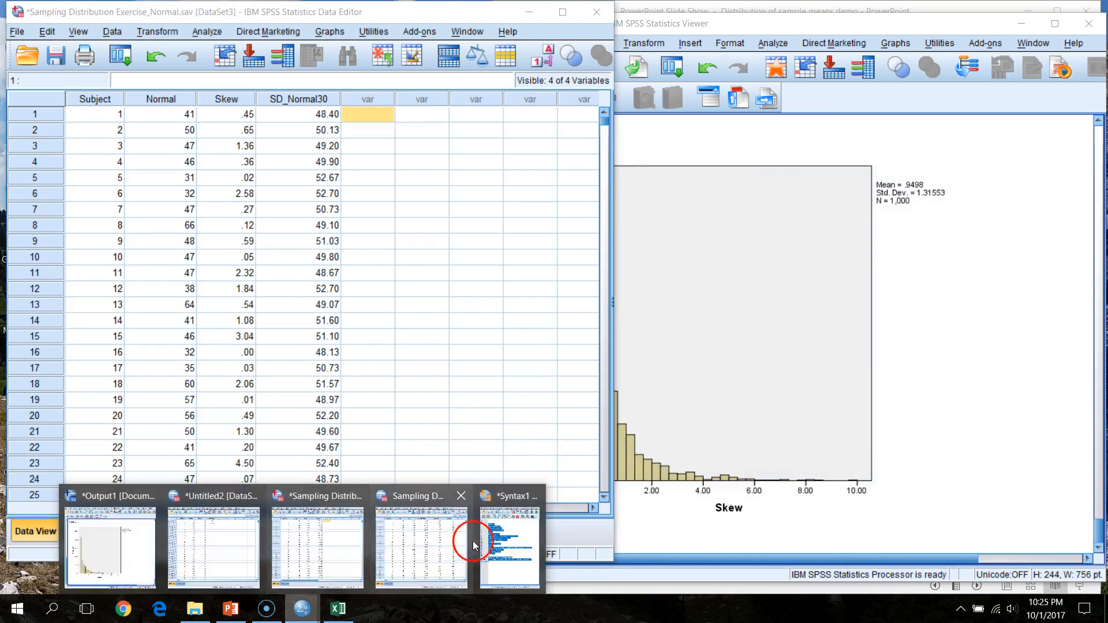
{"action": "left_click", "coordinate": [508, 540]}
{"action": "scroll", "coordinate": [355, 459], "scroll_direction": "down", "scroll_amount": 1}
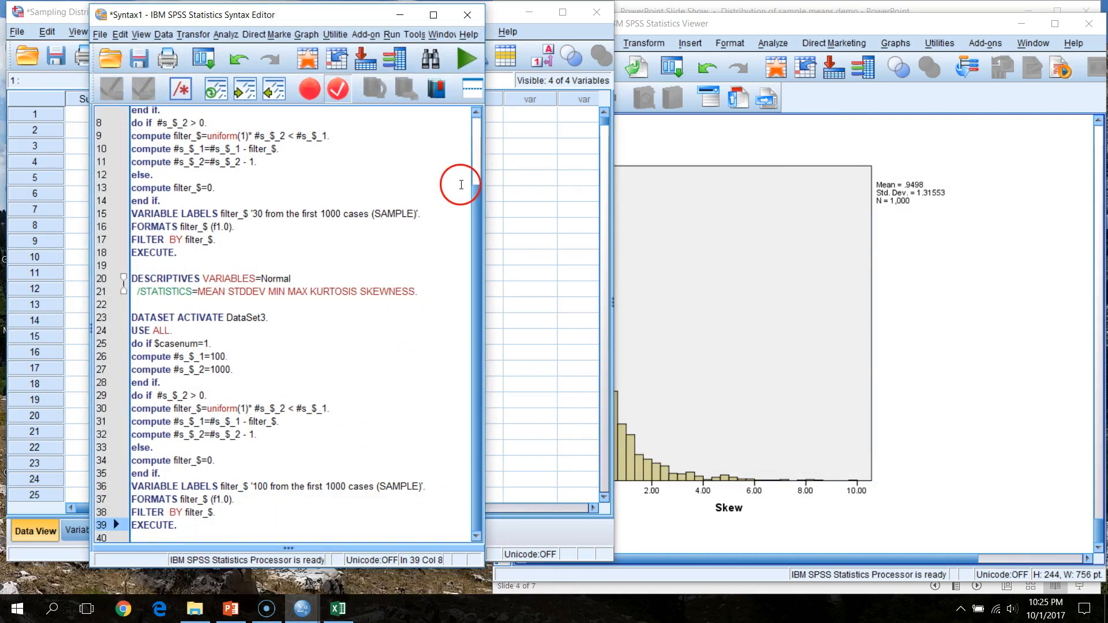
{"action": "left_click_drag", "start_coordinate": [484, 171], "coordinate": [611, 173]}
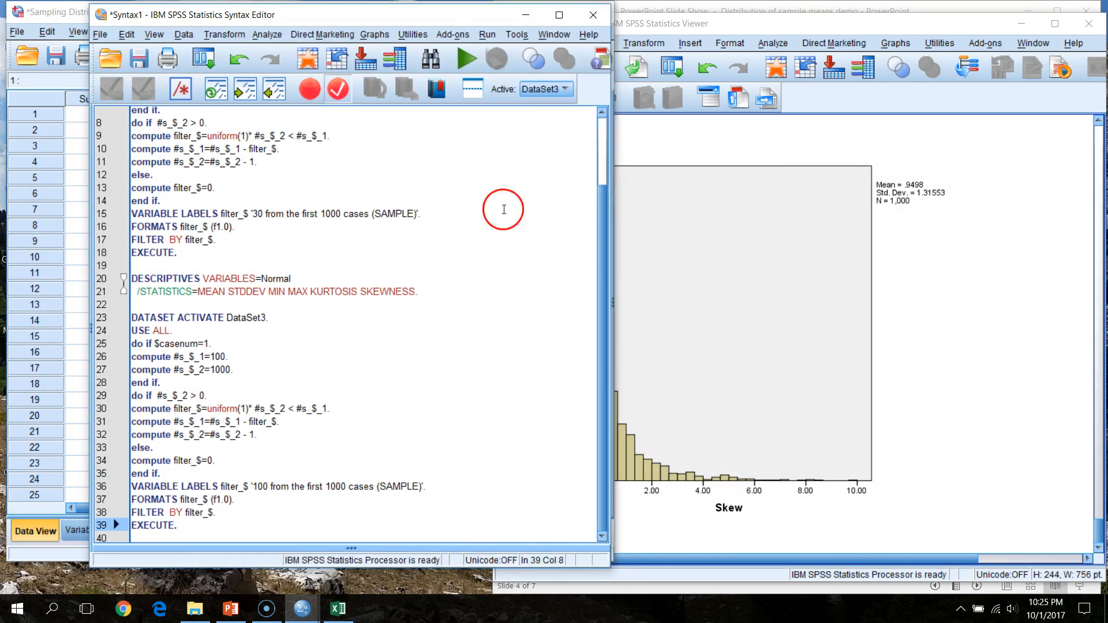
{"action": "left_click_drag", "start_coordinate": [139, 279], "coordinate": [431, 284]}
{"action": "left_click", "coordinate": [236, 304]}
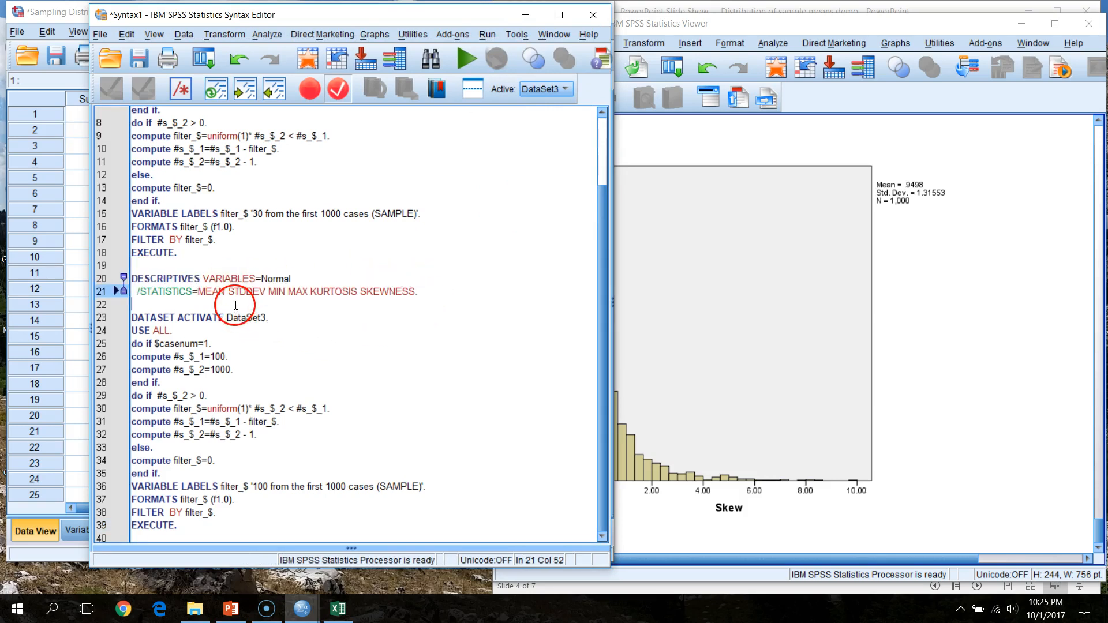
Separate the pasted 100-case sampling block with four blank lines and delete its DATASET ACTIVATE DataSet3 line.
{"action": "key", "text": "Return"}
{"action": "key", "text": "Return"}
{"action": "key", "text": "Return"}
{"action": "key", "text": "Return"}
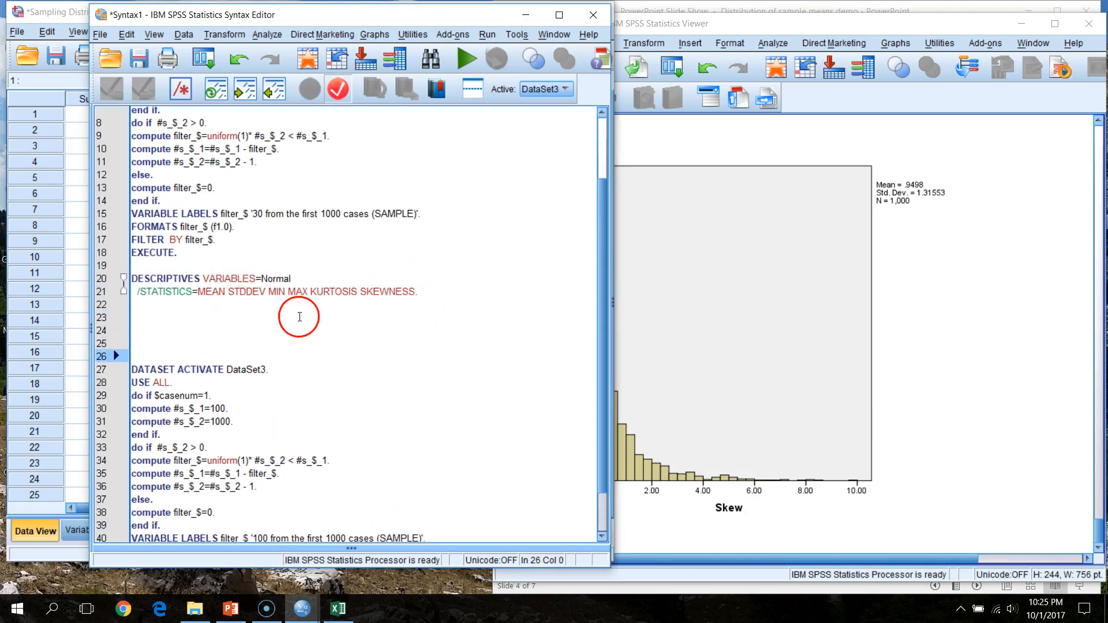
{"action": "scroll", "coordinate": [300, 317], "scroll_direction": "down", "scroll_amount": 1}
{"action": "left_click_drag", "start_coordinate": [284, 314], "coordinate": [74, 306]}
{"action": "key", "text": "Delete"}
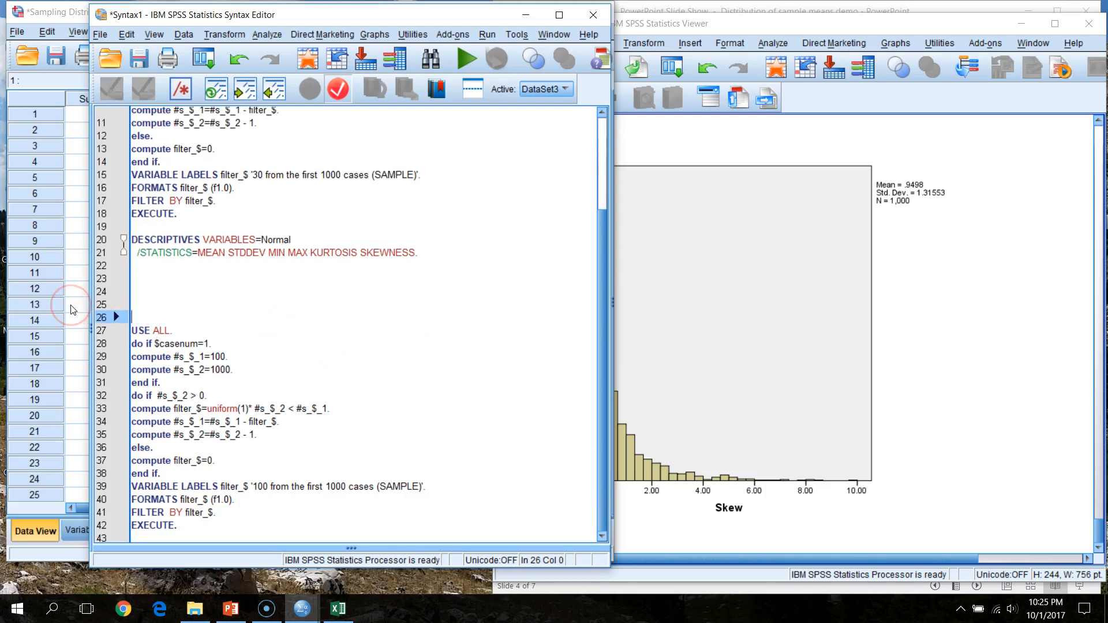
Paste the copied DESCRIPTIVES command below the 100-case block's EXECUTE line and change its variable to Skew.
{"action": "left_click", "coordinate": [297, 499]}
{"action": "left_click", "coordinate": [279, 513]}
{"action": "left_click", "coordinate": [272, 524]}
{"action": "key", "text": "Return"}
{"action": "key", "text": "Return"}
{"action": "type", "text": "DESCRIPTIVES VARIABLES=Normal  /STATISTICS=MEAN STDDEV MIN MAX KURTOSIS SKEWNESS."}
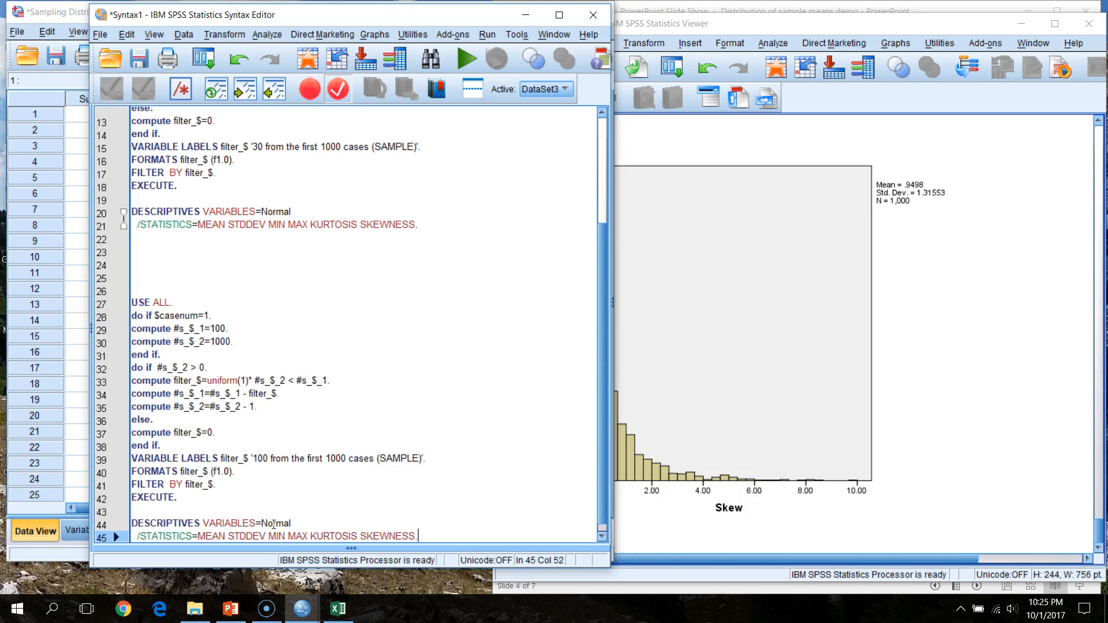
{"action": "left_click", "coordinate": [282, 512]}
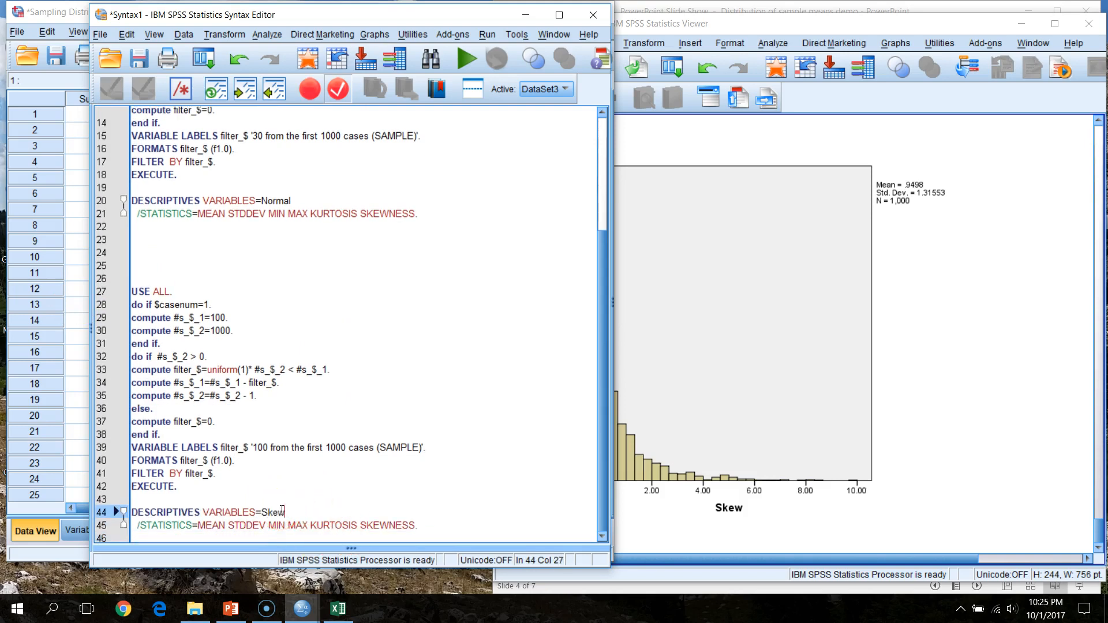
{"action": "left_click", "coordinate": [336, 497]}
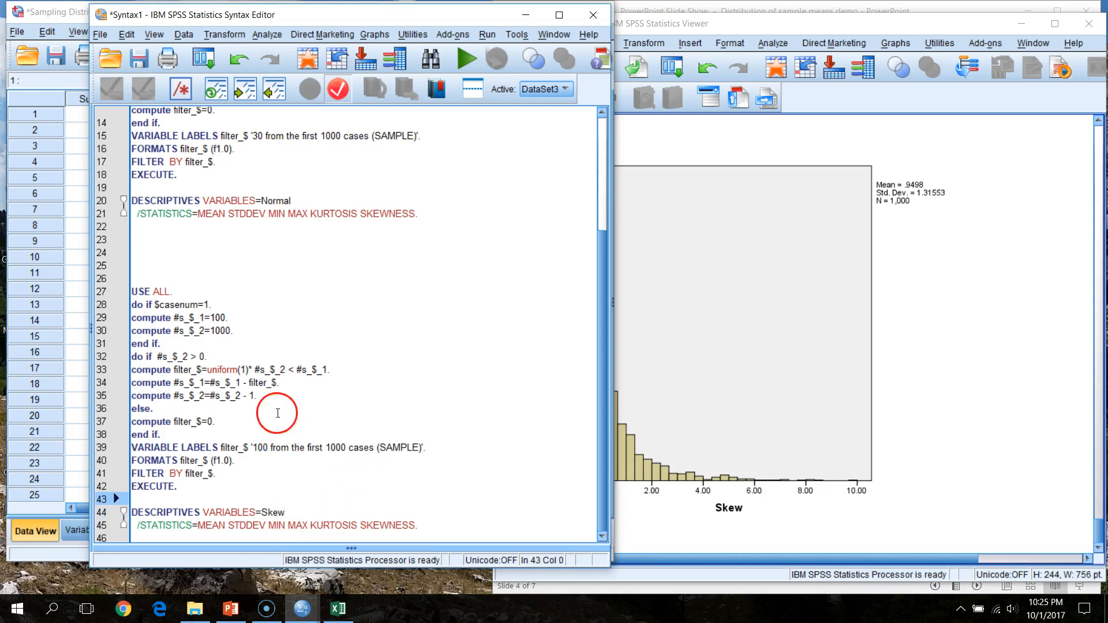
Run the 100-case sampling block together with the Skew DESCRIPTIVES command and copy the mean from the output table.
{"action": "left_click_drag", "start_coordinate": [132, 290], "coordinate": [461, 538]}
{"action": "left_click", "coordinate": [467, 62]}
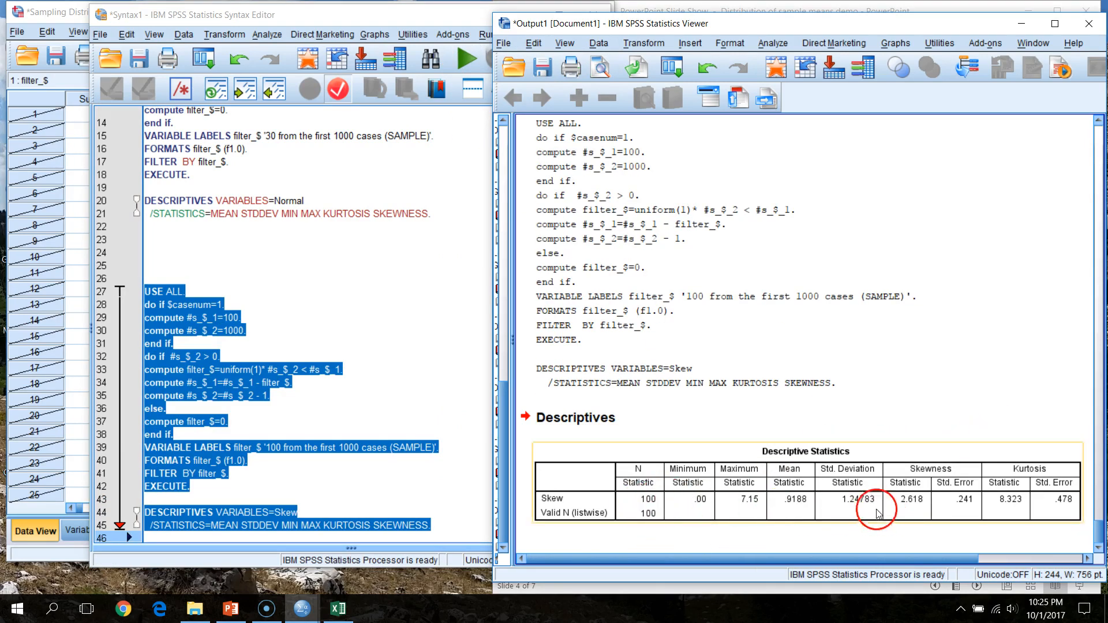
{"action": "double_click", "coordinate": [800, 499]}
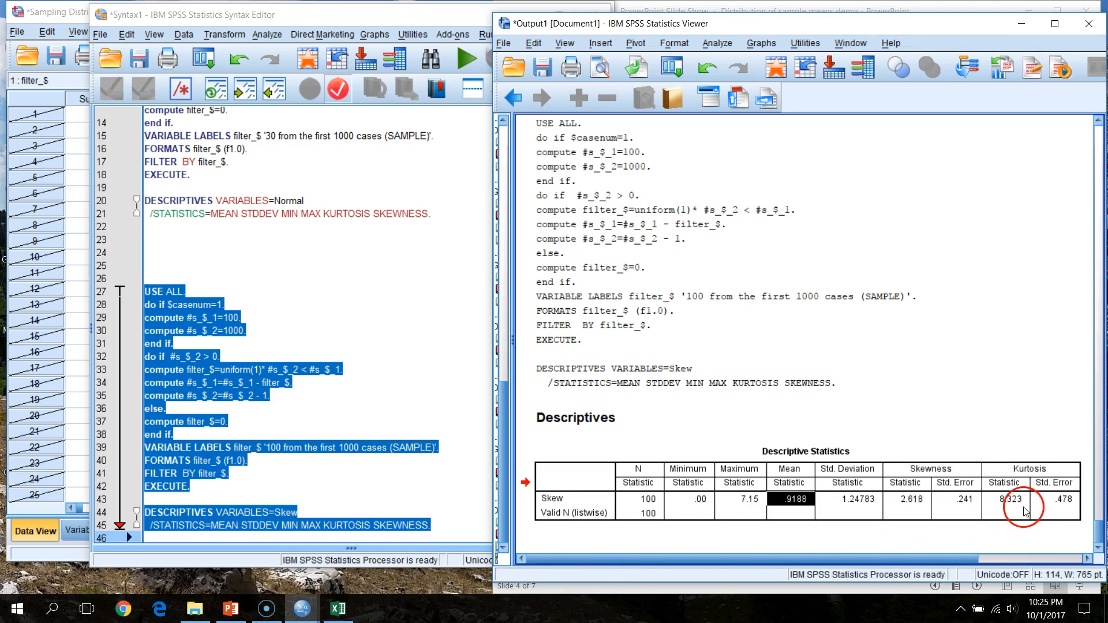
Insert a new variable before filter_$ in the dataset and enter the sample mean .9188 for case 1.
{"action": "left_click", "coordinate": [45, 7]}
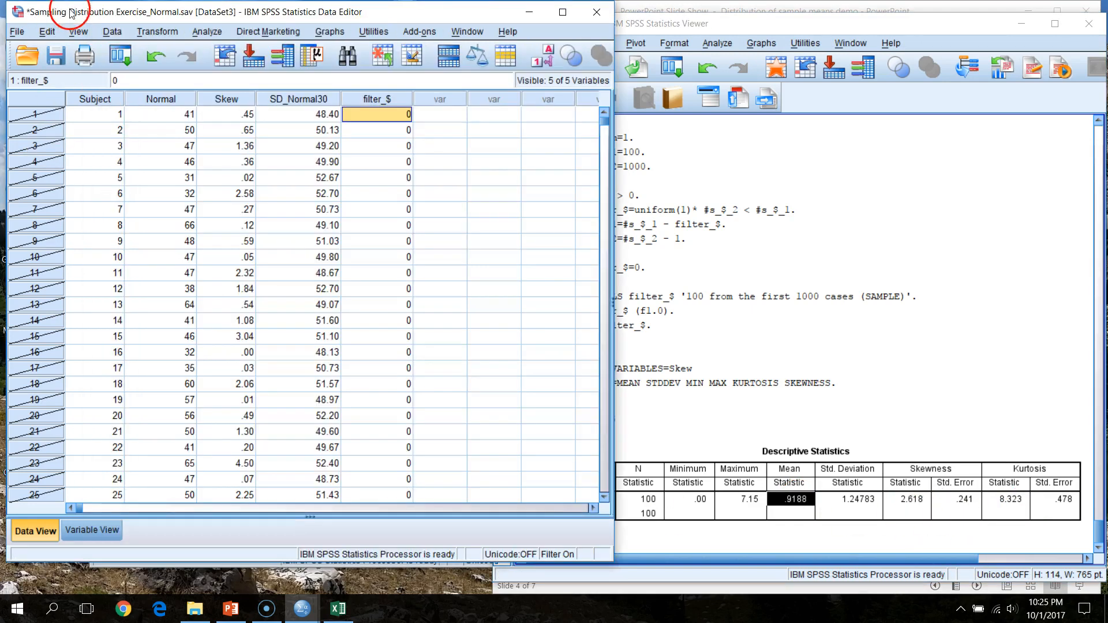
{"action": "left_click", "coordinate": [440, 114]}
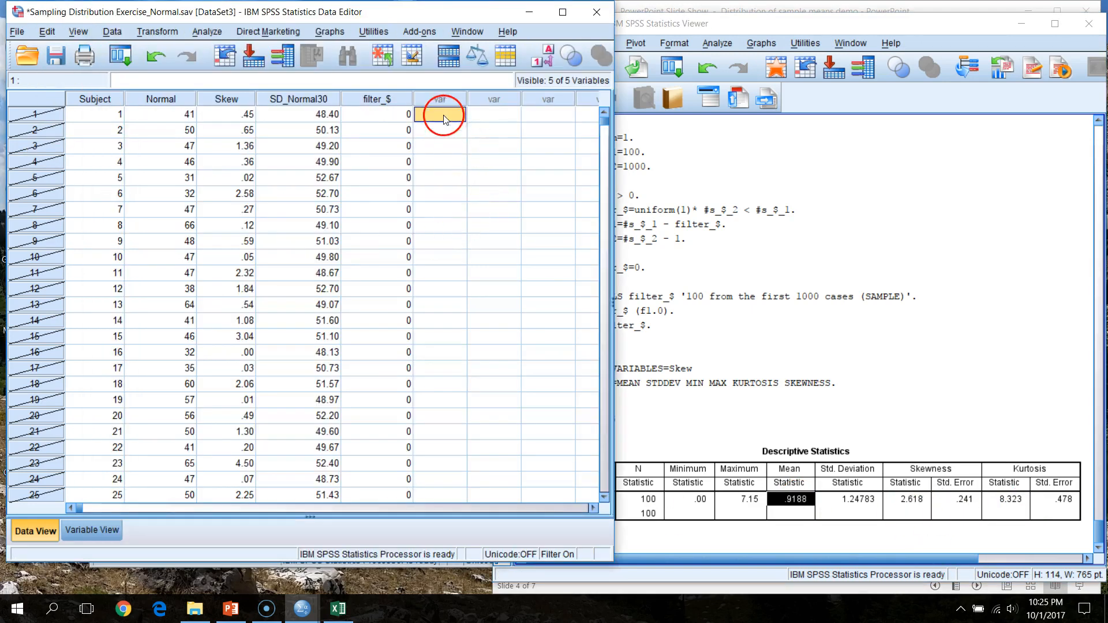
{"action": "left_click", "coordinate": [381, 99]}
{"action": "right_click", "coordinate": [387, 98]}
{"action": "left_click", "coordinate": [435, 183]}
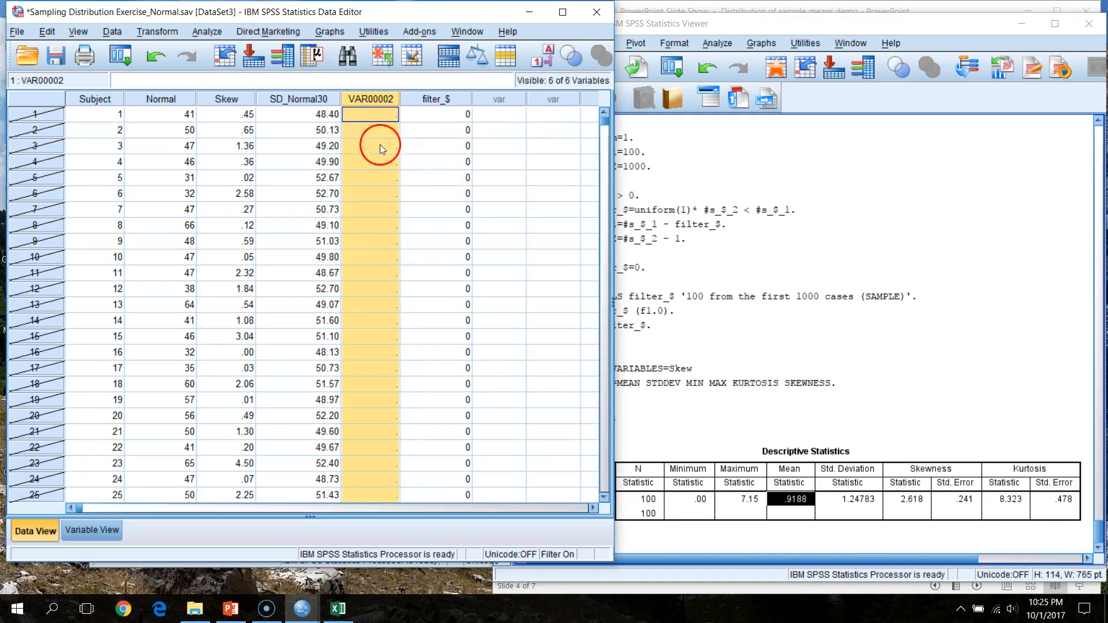
{"action": "left_click", "coordinate": [372, 115]}
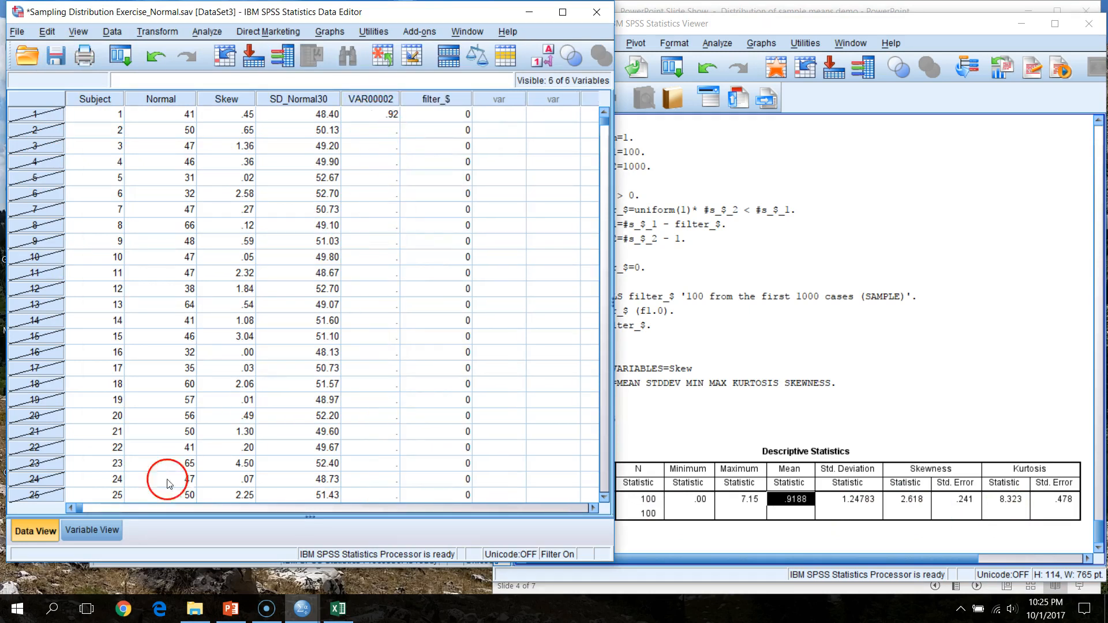
Rename the new variable VAR00002 as SD_Skew100 and return to the data values.
{"action": "left_click", "coordinate": [102, 535]}
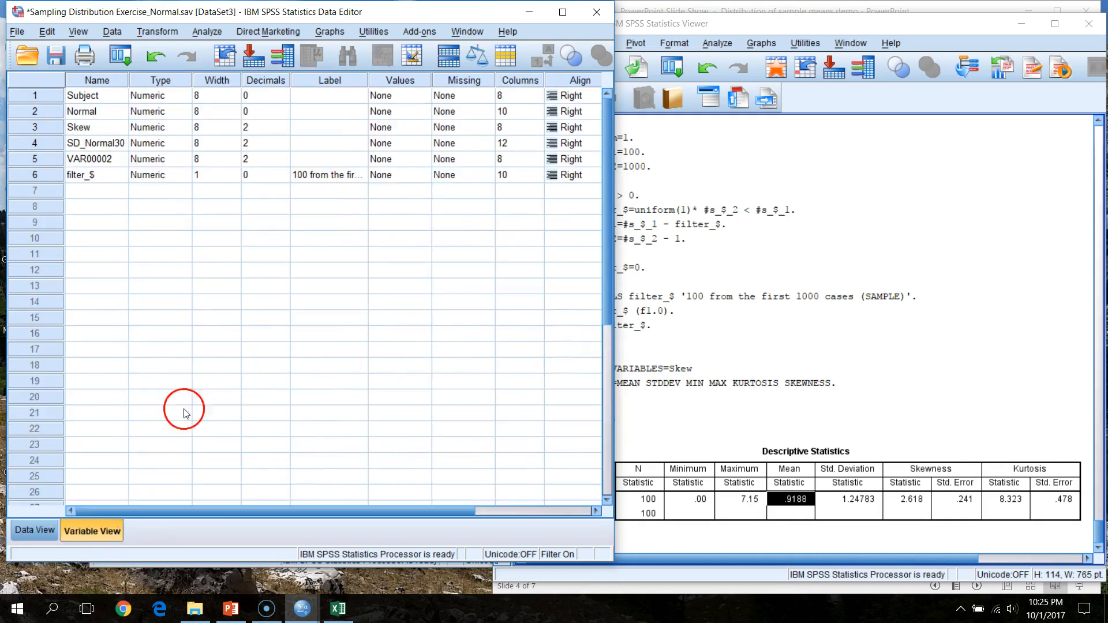
{"action": "left_click", "coordinate": [98, 161]}
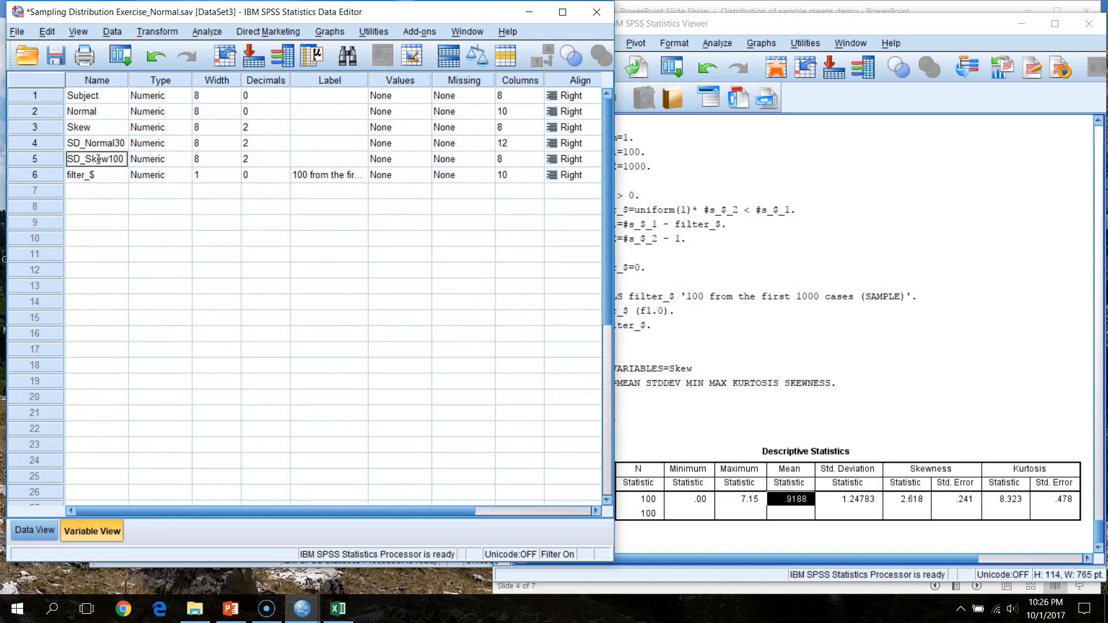
{"action": "left_click", "coordinate": [26, 531]}
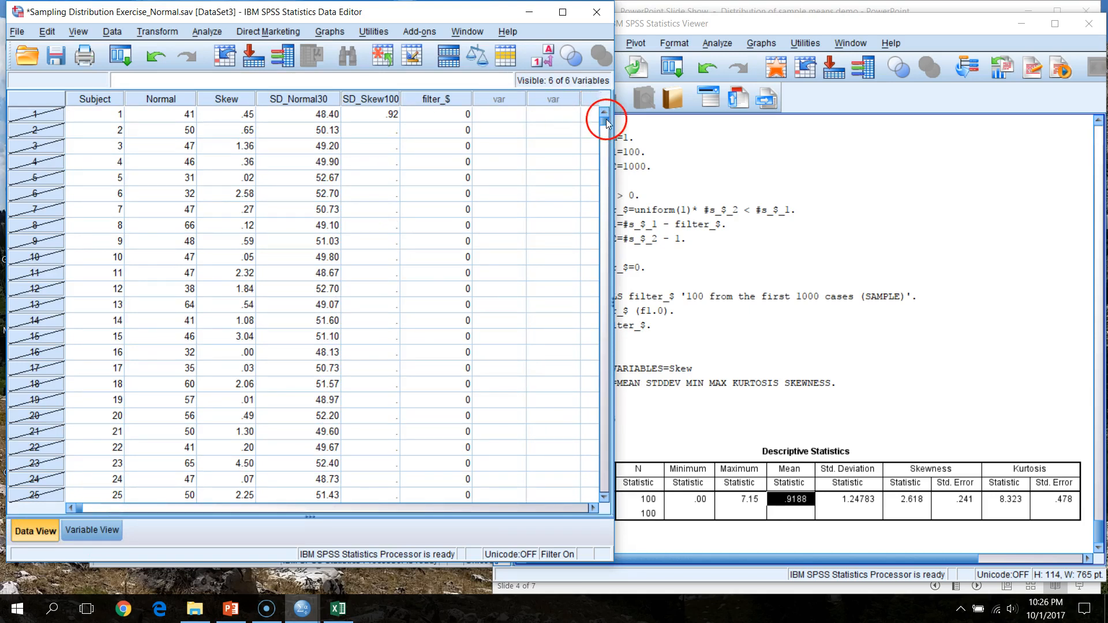
Look down the filter_$ column for the cases selected into the sample, and return to case 1.
{"action": "left_click_drag", "start_coordinate": [607, 124], "coordinate": [607, 132]}
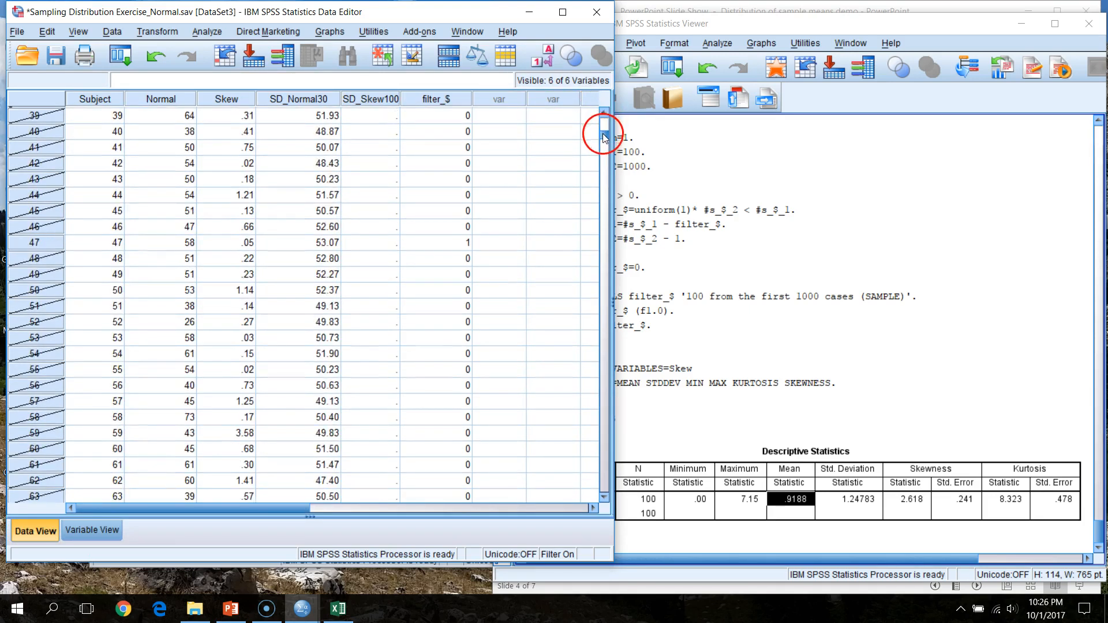
{"action": "left_click", "coordinate": [441, 243]}
{"action": "scroll", "coordinate": [442, 390], "scroll_direction": "down", "scroll_amount": 6}
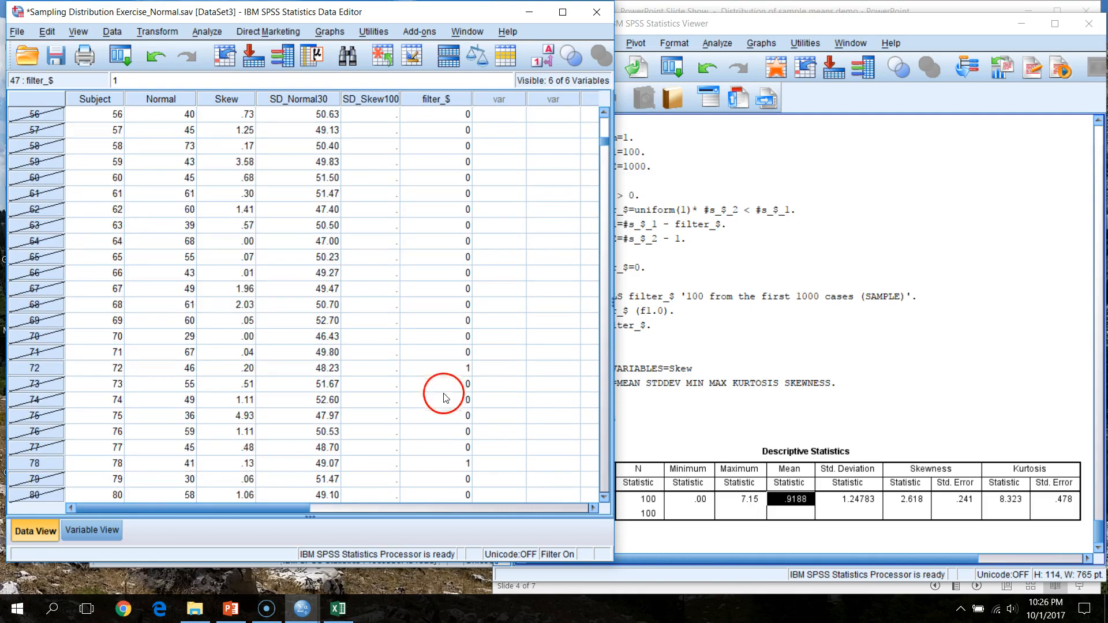
{"action": "left_click", "coordinate": [458, 367]}
{"action": "left_click", "coordinate": [456, 462]}
{"action": "scroll", "coordinate": [493, 365], "scroll_direction": "up", "scroll_amount": 10}
{"action": "scroll", "coordinate": [492, 364], "scroll_direction": "up", "scroll_amount": 9}
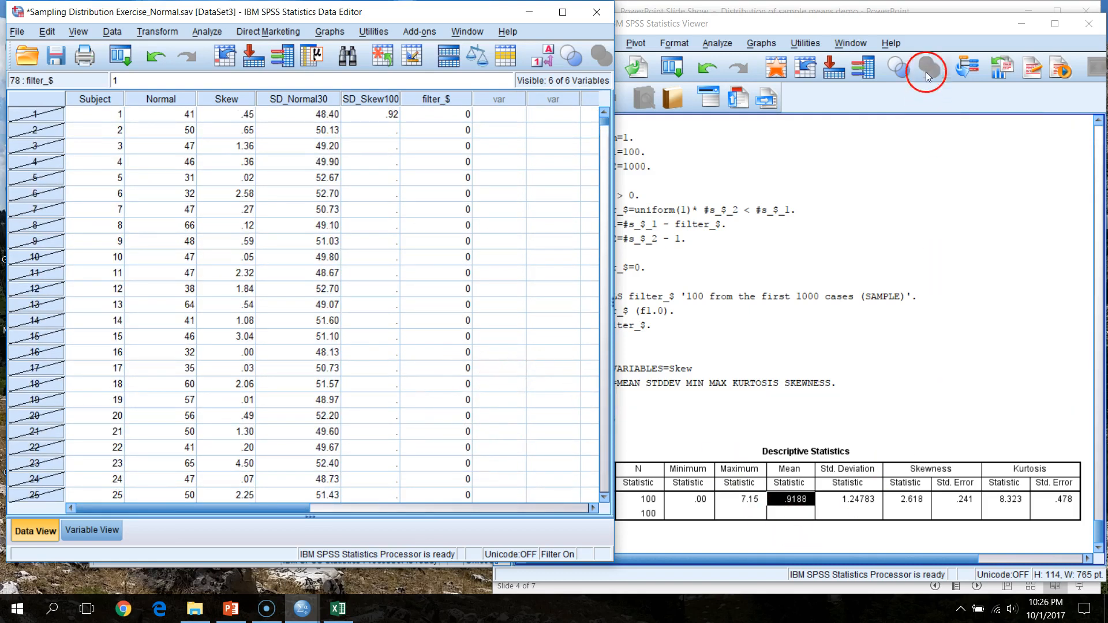
Run the selected 100-case sampling block with the Skew DESCRIPTIVES command again and select the mean in the new output table.
{"action": "left_click", "coordinate": [951, 32]}
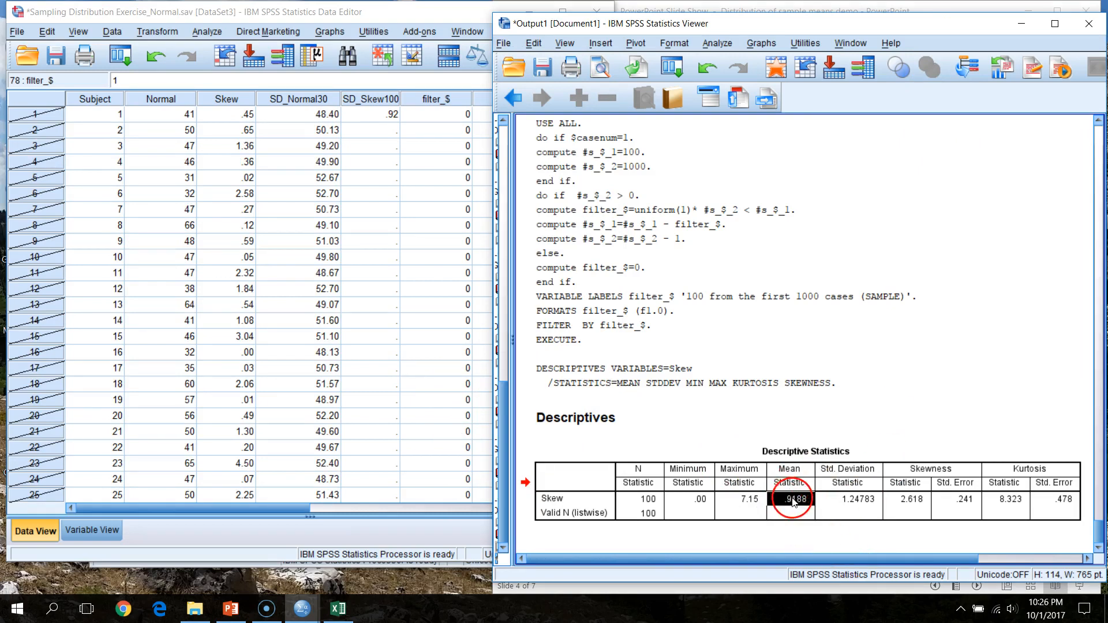
{"action": "left_click", "coordinate": [300, 613]}
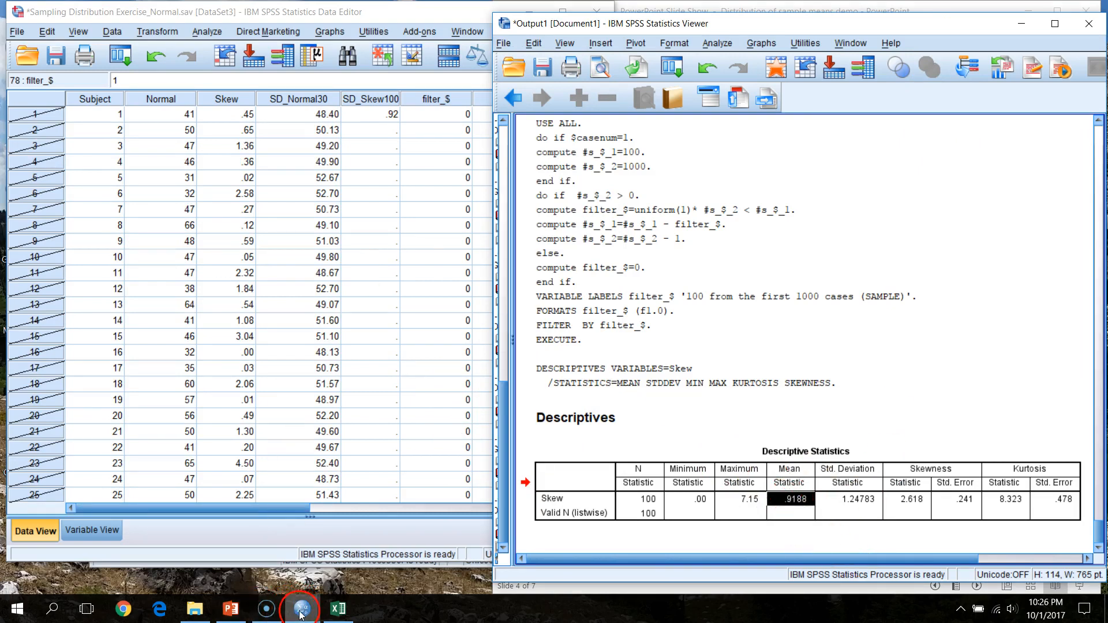
{"action": "left_click", "coordinate": [515, 580]}
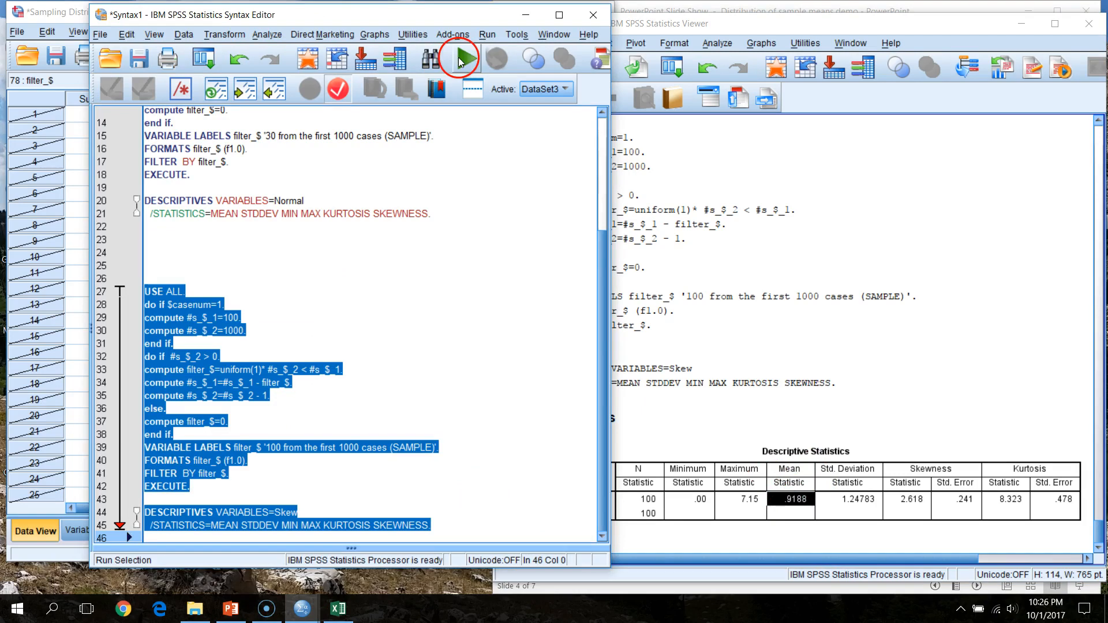
{"action": "left_click", "coordinate": [460, 62]}
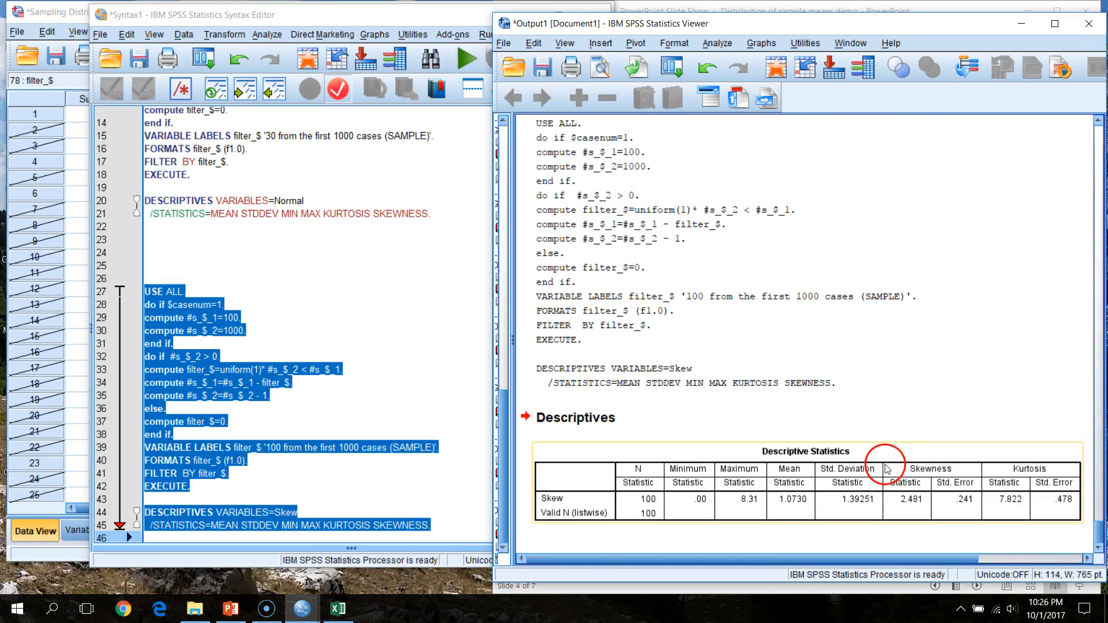
{"action": "double_click", "coordinate": [800, 506]}
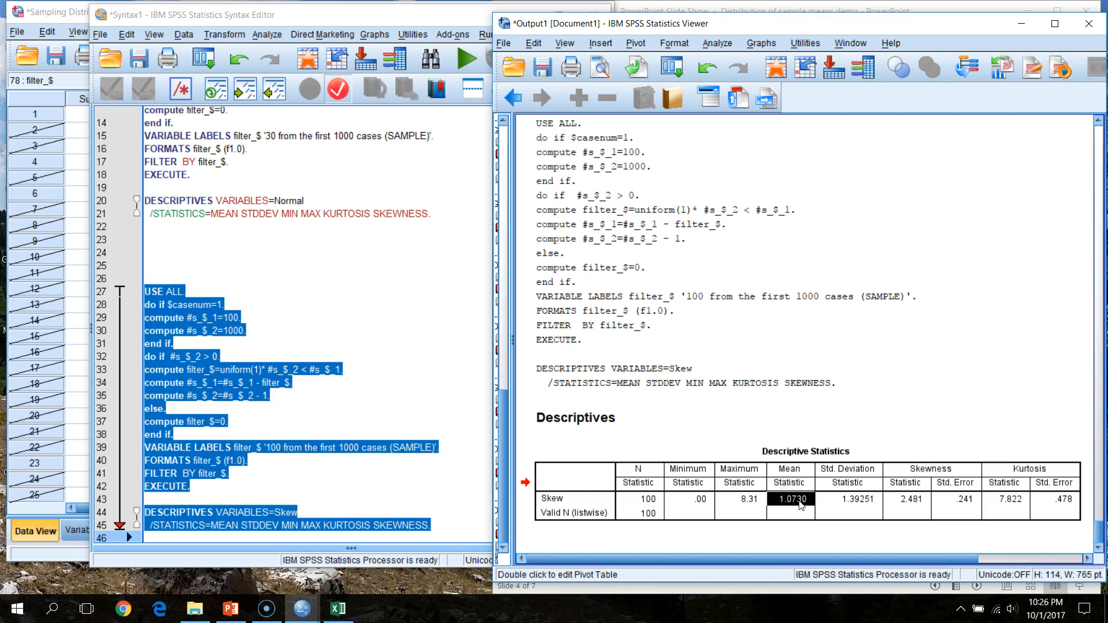
Enter the new sample mean 1.07 for case 2 of SD_Skew100 in the Sampling Distribution Exercise_Normal.sav dataset.
{"action": "left_click", "coordinate": [55, 11]}
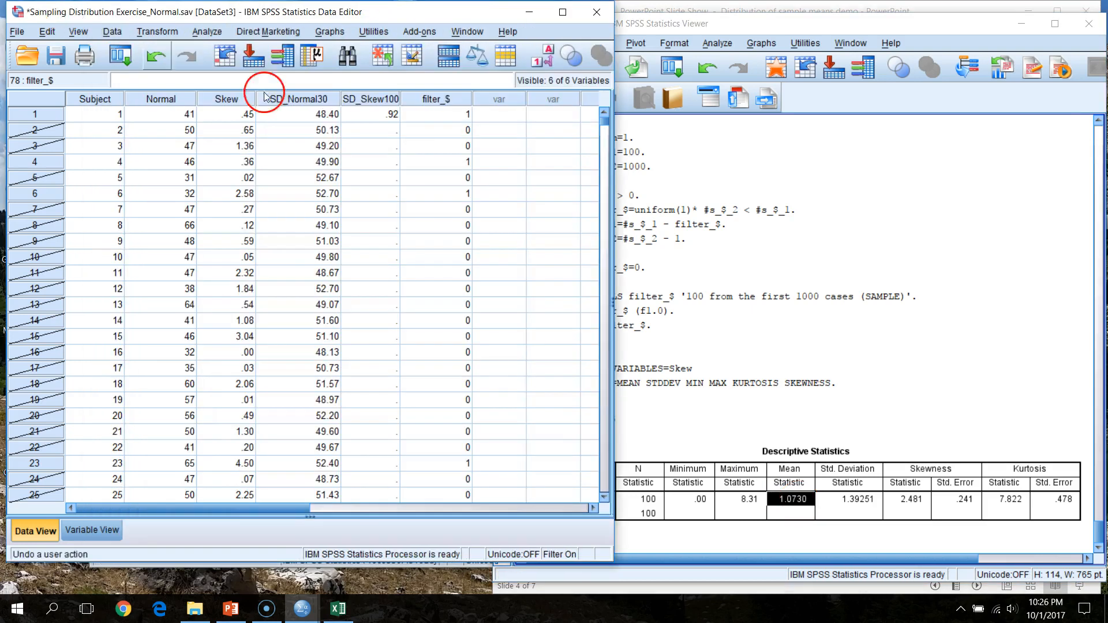
{"action": "left_click", "coordinate": [381, 129]}
{"action": "type", "text": "1.07"}
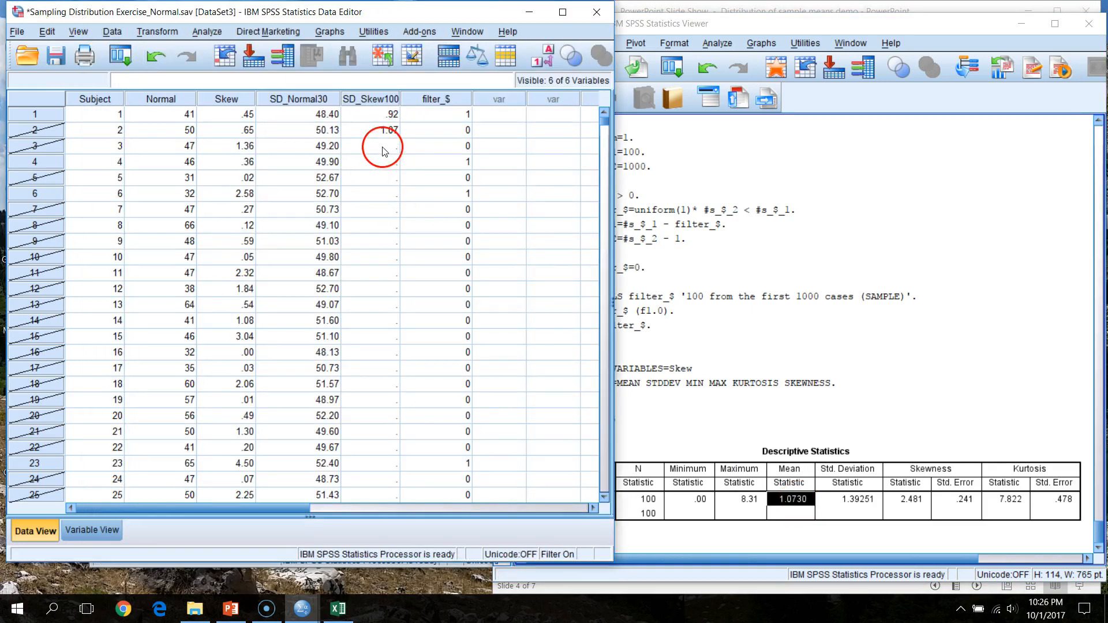
{"action": "left_click", "coordinate": [383, 148]}
Run the 100-case sampling block with the Skew DESCRIPTIVES command several more times in a row.
{"action": "left_click", "coordinate": [311, 615]}
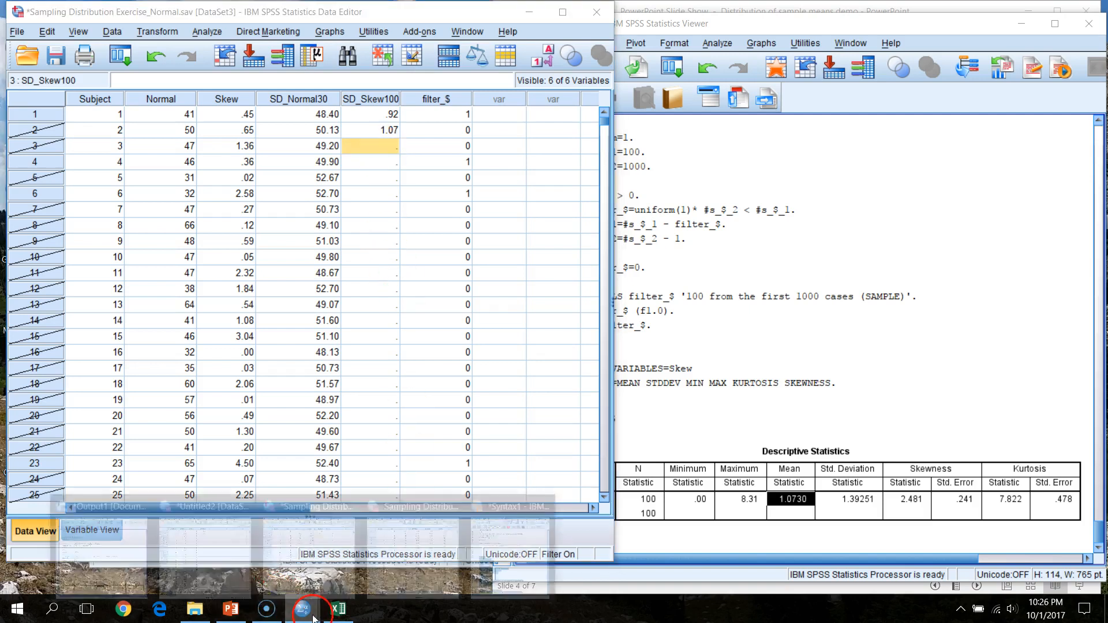
{"action": "left_click", "coordinate": [510, 508]}
{"action": "left_click", "coordinate": [463, 67]}
{"action": "left_click", "coordinate": [464, 58]}
{"action": "left_click", "coordinate": [464, 58]}
{"action": "left_click", "coordinate": [464, 57]}
{"action": "left_click", "coordinate": [464, 58]}
Switch to the Sampling Distribution Exercise.sav dataset and line its window up beside the output.
{"action": "left_click", "coordinate": [306, 621]}
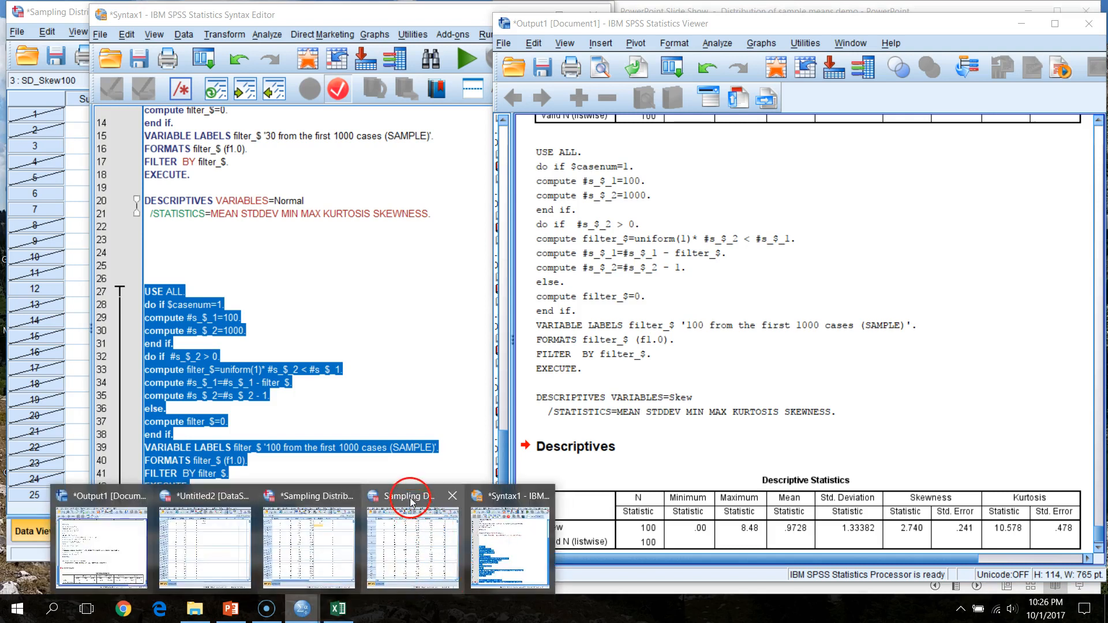
{"action": "left_click", "coordinate": [412, 501]}
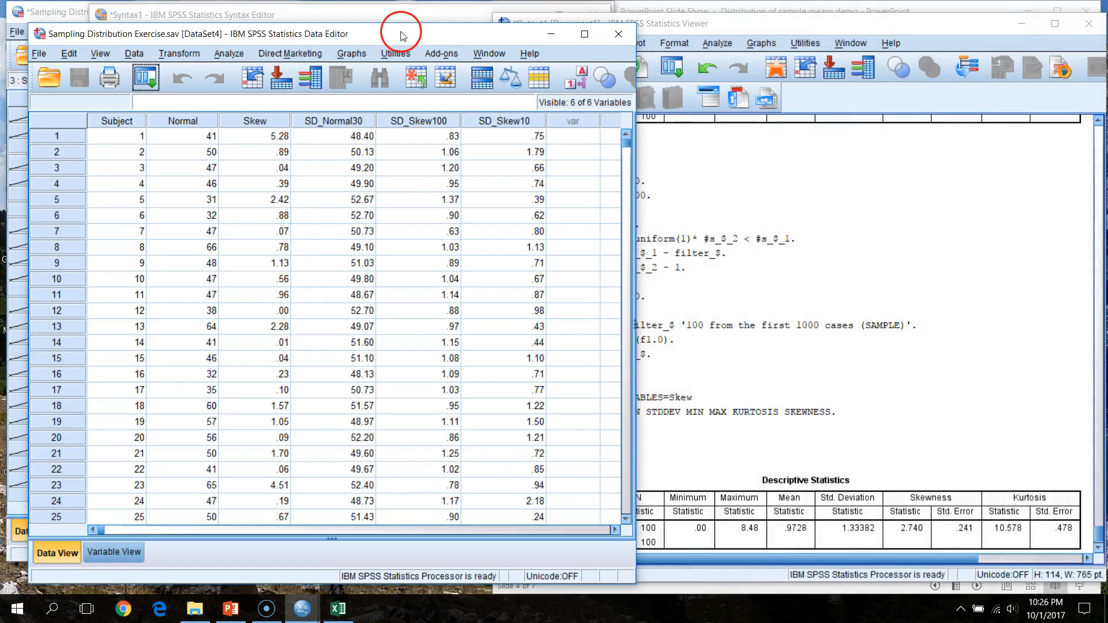
{"action": "left_click_drag", "start_coordinate": [403, 36], "coordinate": [384, 24]}
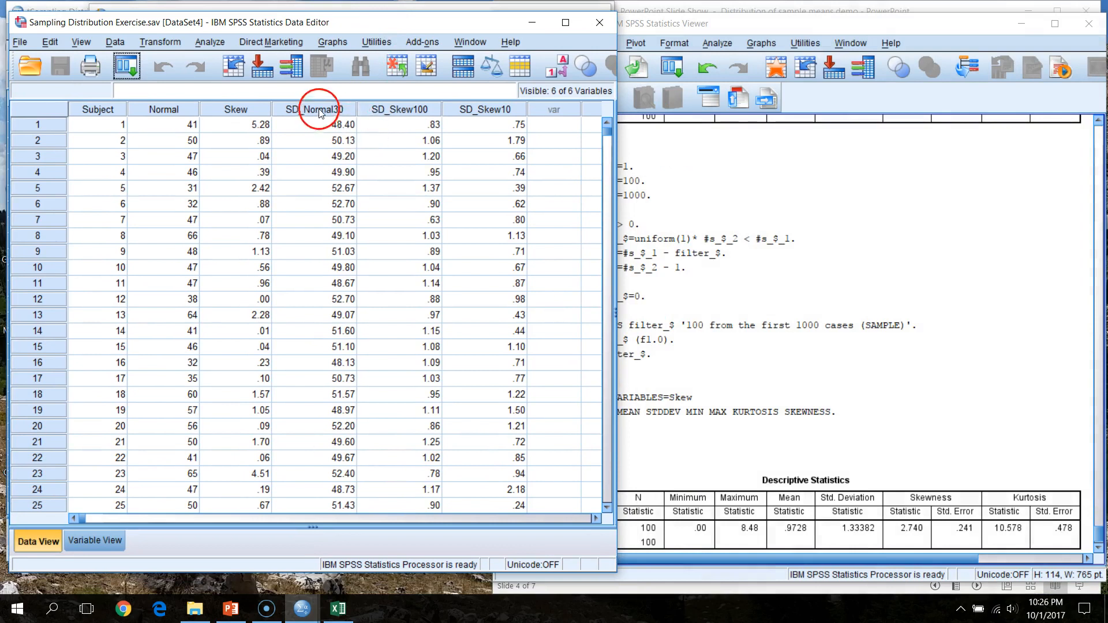
Look through the SD_Skew100 column of sample means from case 1 to case 100, and return to the first cases.
{"action": "left_click", "coordinate": [398, 109]}
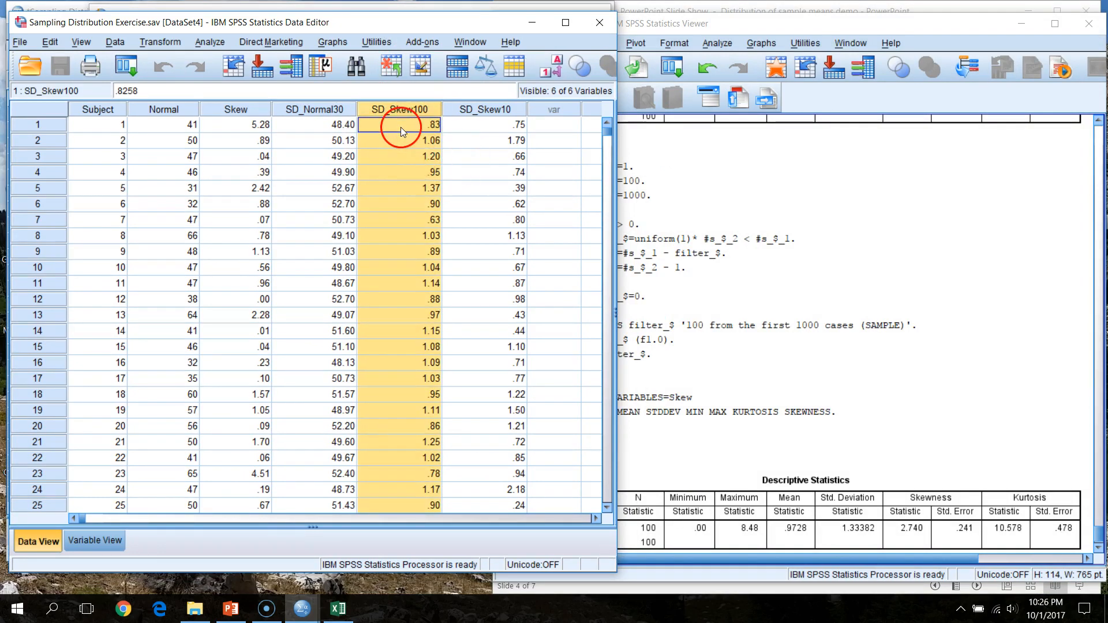
{"action": "left_click", "coordinate": [424, 126]}
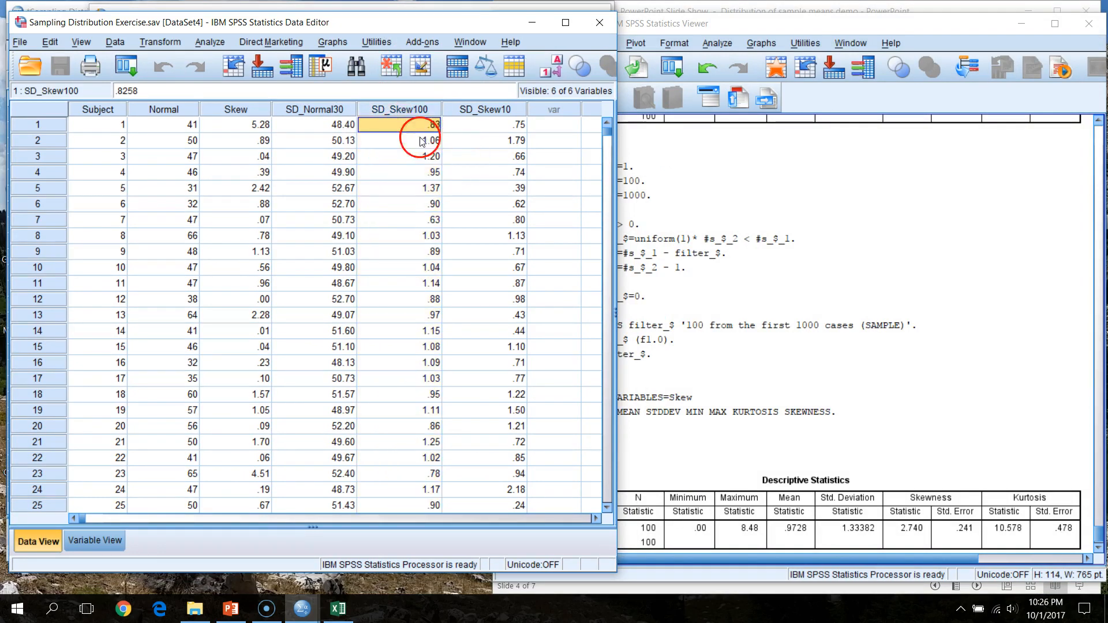
{"action": "scroll", "coordinate": [414, 230], "scroll_direction": "down", "scroll_amount": 20}
{"action": "scroll", "coordinate": [438, 416], "scroll_direction": "down", "scroll_amount": 10}
{"action": "scroll", "coordinate": [428, 426], "scroll_direction": "up", "scroll_amount": 2}
{"action": "left_click", "coordinate": [436, 273]}
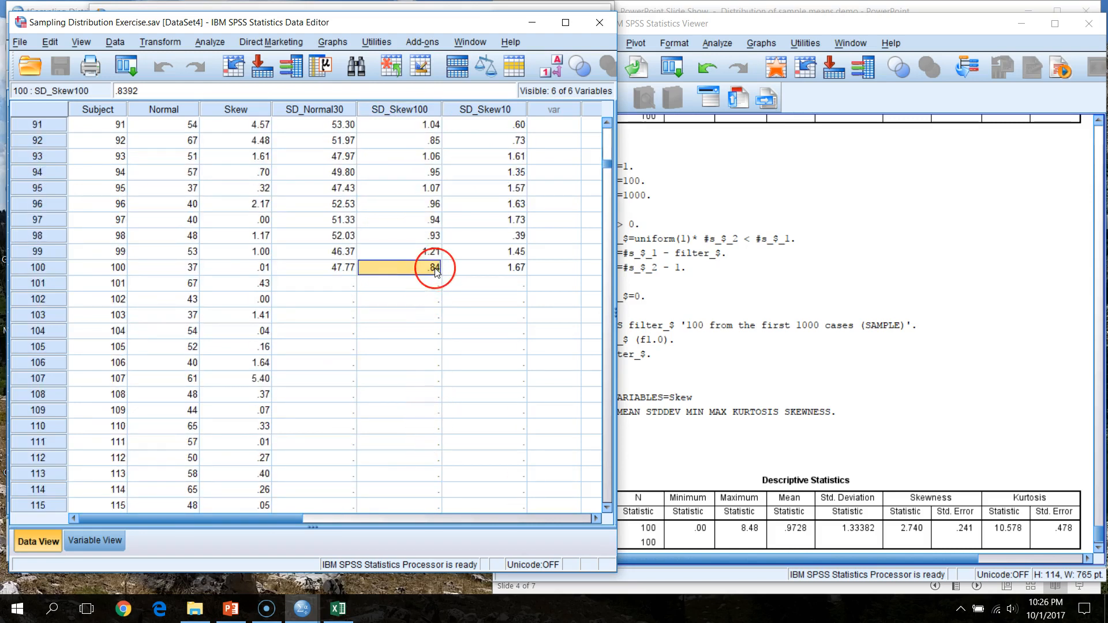
{"action": "scroll", "coordinate": [436, 273], "scroll_direction": "up", "scroll_amount": 20}
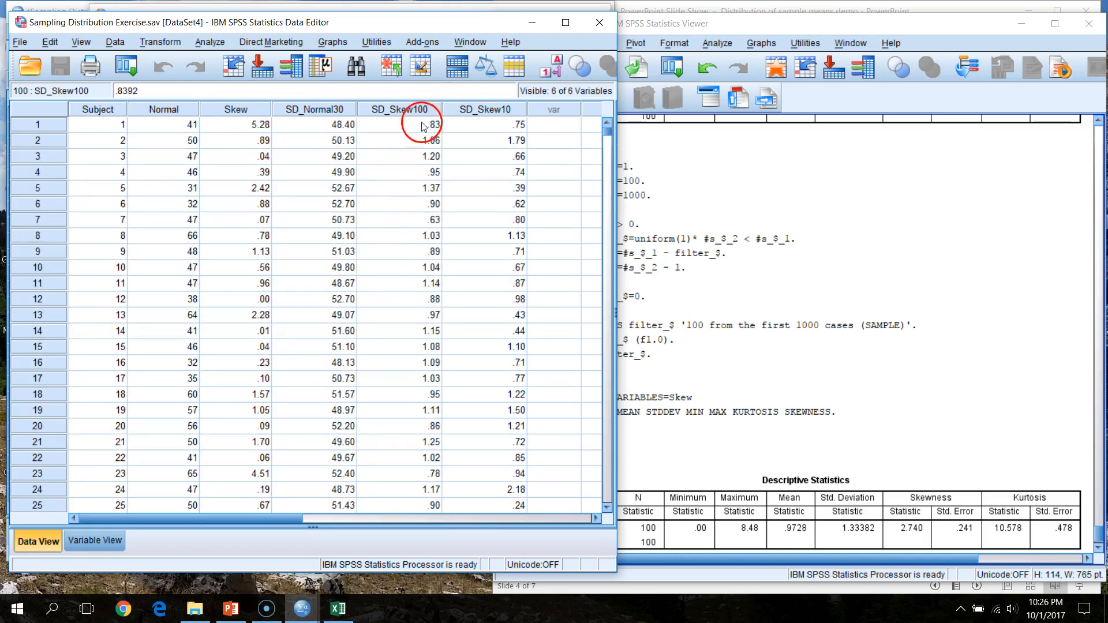
Run Descriptives on the Skew variable with the default statistics and view the new table at the end of the output.
{"action": "left_click", "coordinate": [221, 44]}
{"action": "mouse_move", "coordinate": [320, 78]}
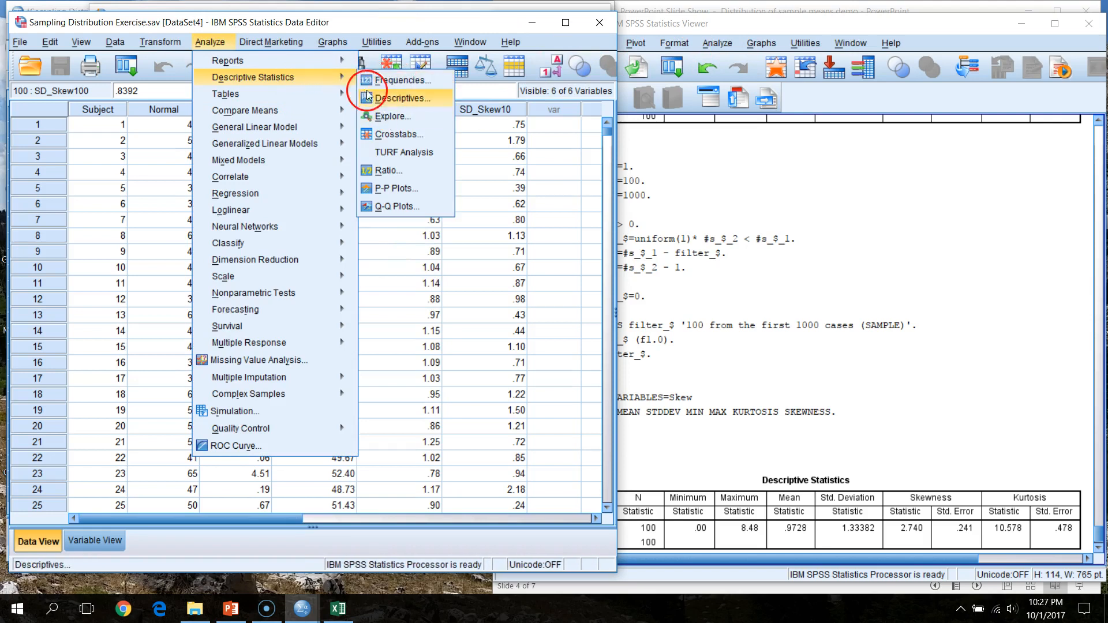
{"action": "mouse_move", "coordinate": [188, 41]}
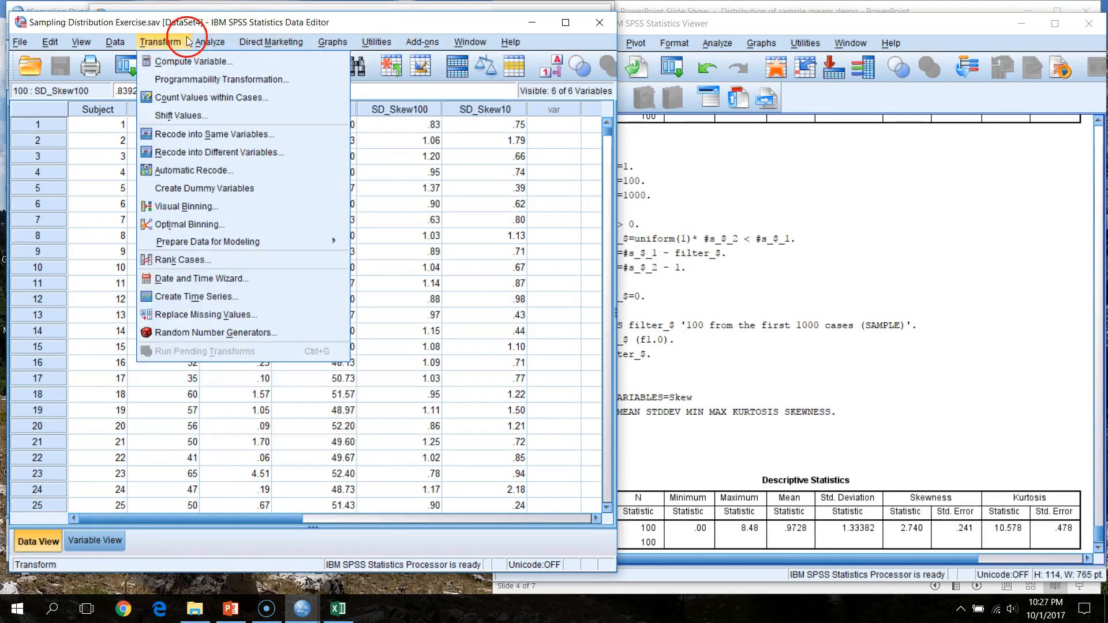
{"action": "mouse_move", "coordinate": [271, 76]}
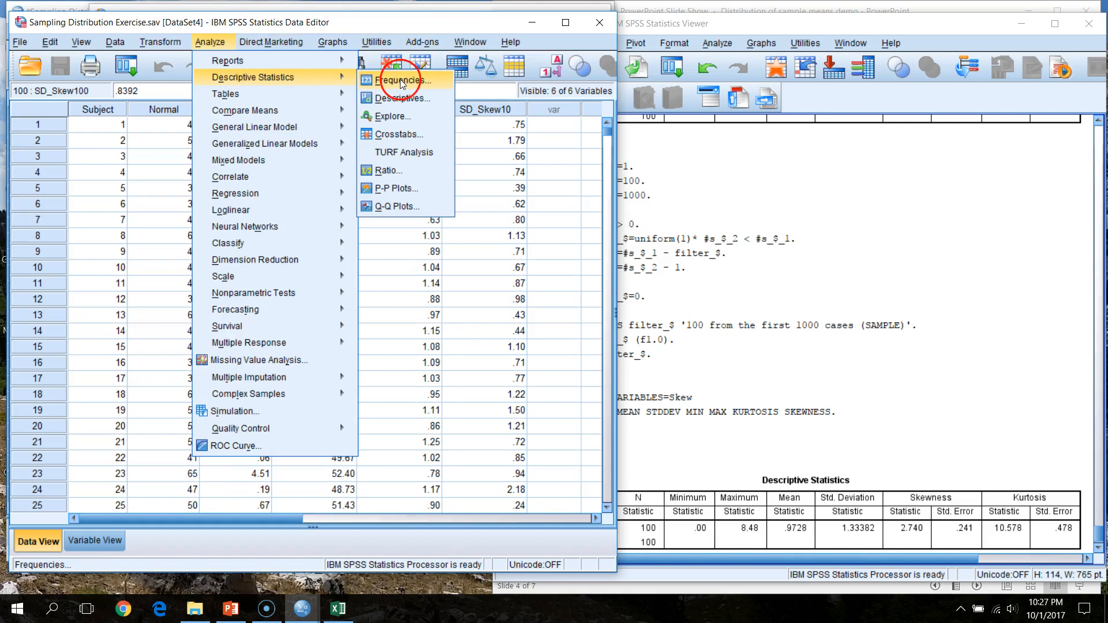
{"action": "left_click", "coordinate": [407, 99]}
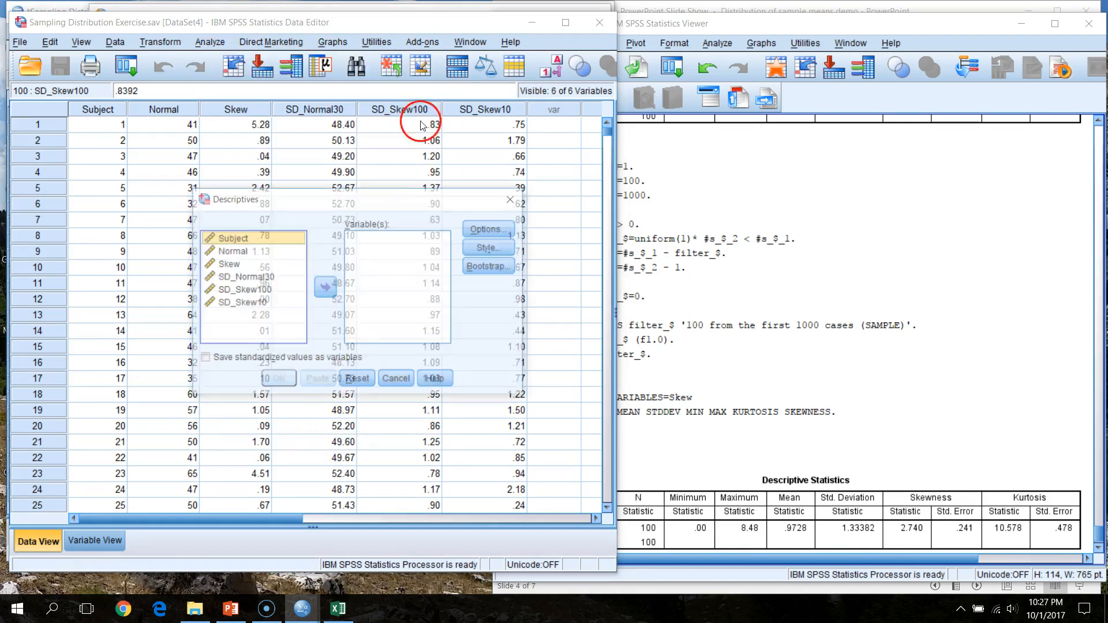
{"action": "left_click", "coordinate": [289, 268]}
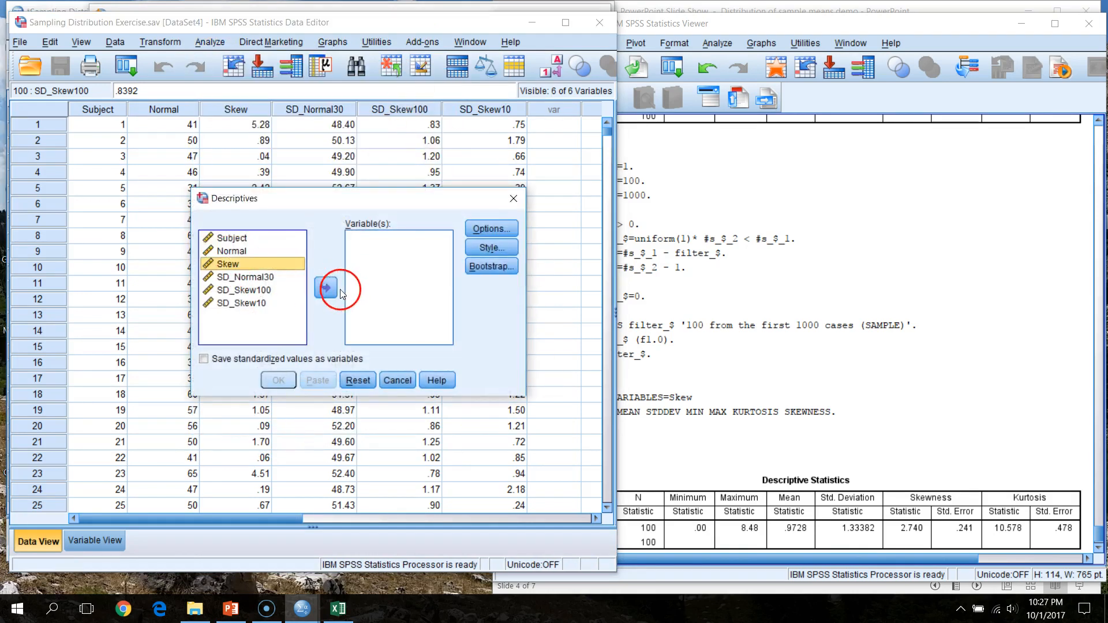
{"action": "left_click", "coordinate": [326, 287]}
{"action": "left_click", "coordinate": [279, 381]}
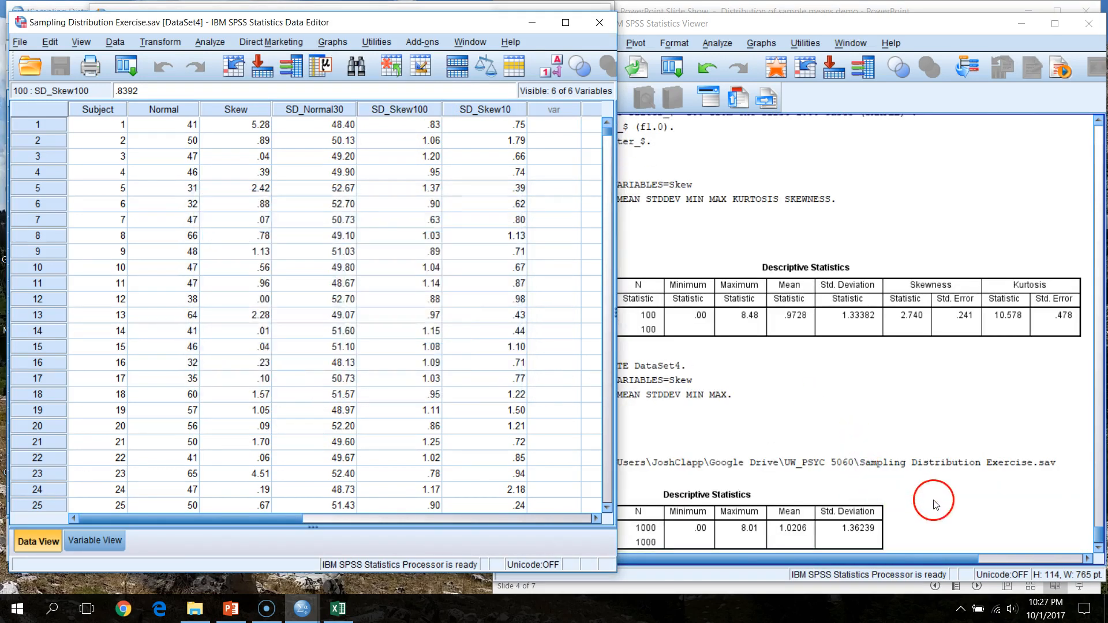
{"action": "left_click", "coordinate": [913, 480]}
{"action": "scroll", "coordinate": [764, 443], "scroll_direction": "down", "scroll_amount": 2}
{"action": "scroll", "coordinate": [763, 443], "scroll_direction": "down", "scroll_amount": 4}
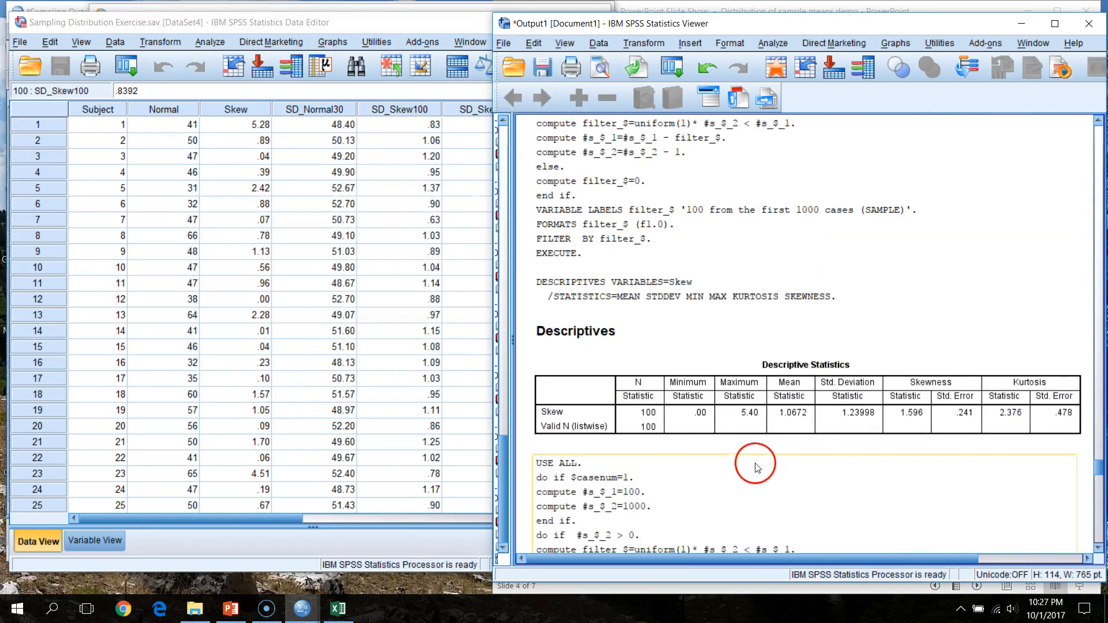
{"action": "left_click_drag", "start_coordinate": [1093, 489], "coordinate": [1092, 550]}
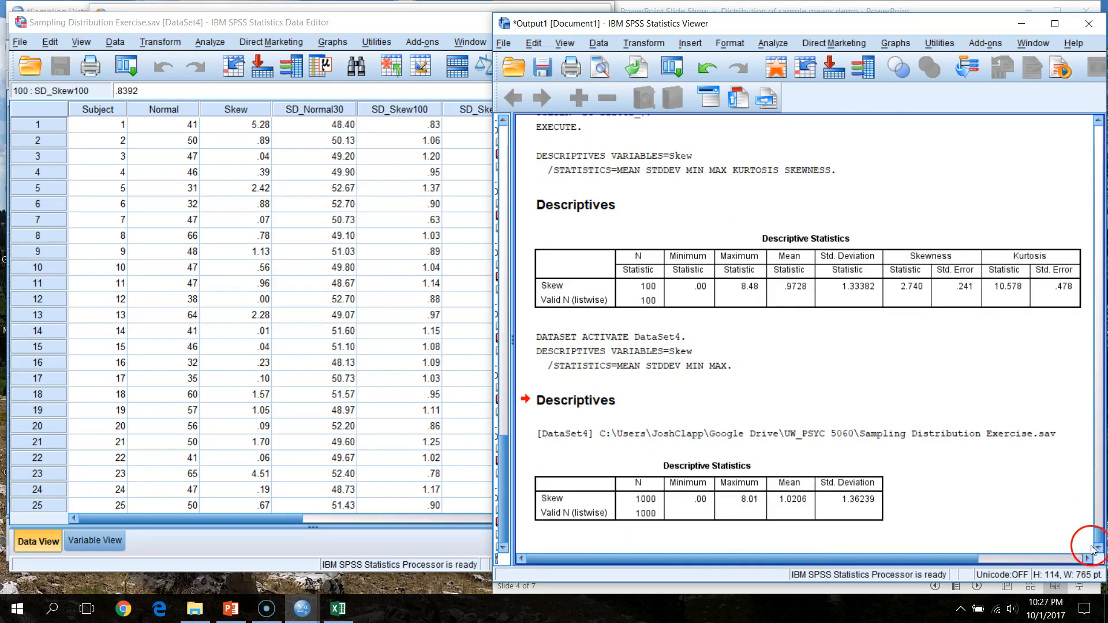
Rerun Descriptives on Skew with kurtosis and skewness added to the statistics.
{"action": "left_click", "coordinate": [209, 43]}
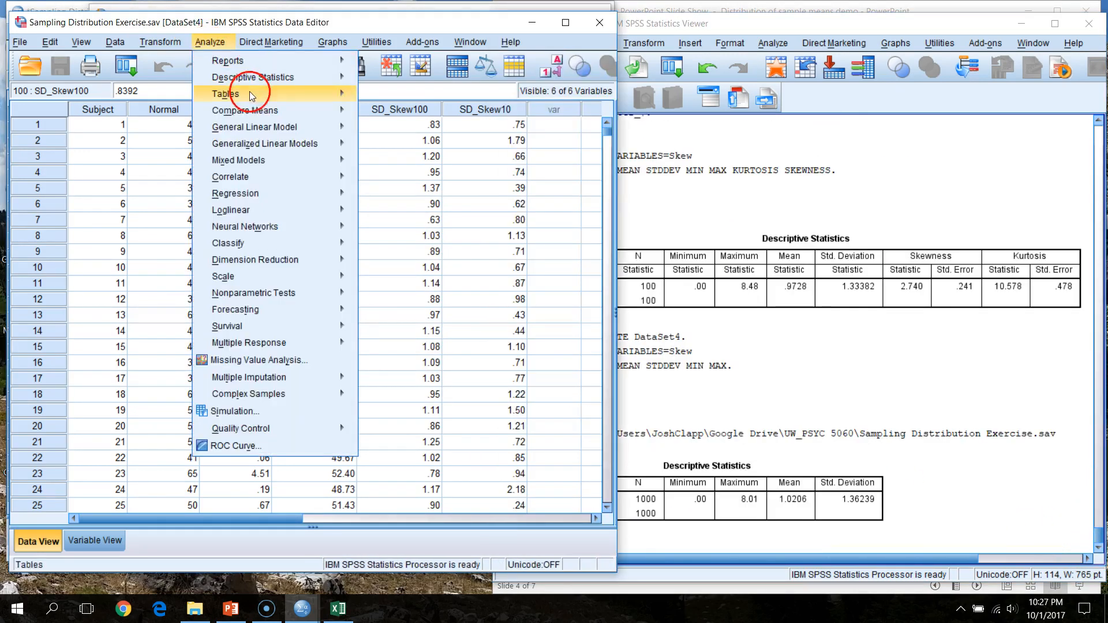
{"action": "left_click", "coordinate": [411, 93]}
{"action": "left_click", "coordinate": [511, 228]}
{"action": "left_click", "coordinate": [493, 299]}
{"action": "left_click", "coordinate": [565, 303]}
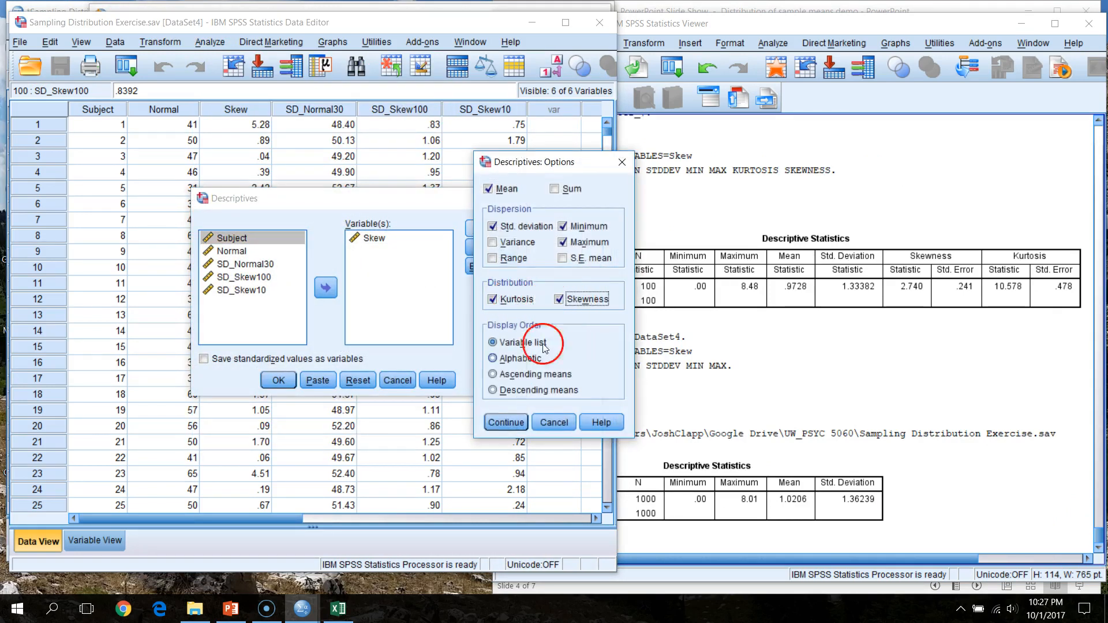
{"action": "left_click", "coordinate": [506, 422]}
{"action": "left_click", "coordinate": [277, 379]}
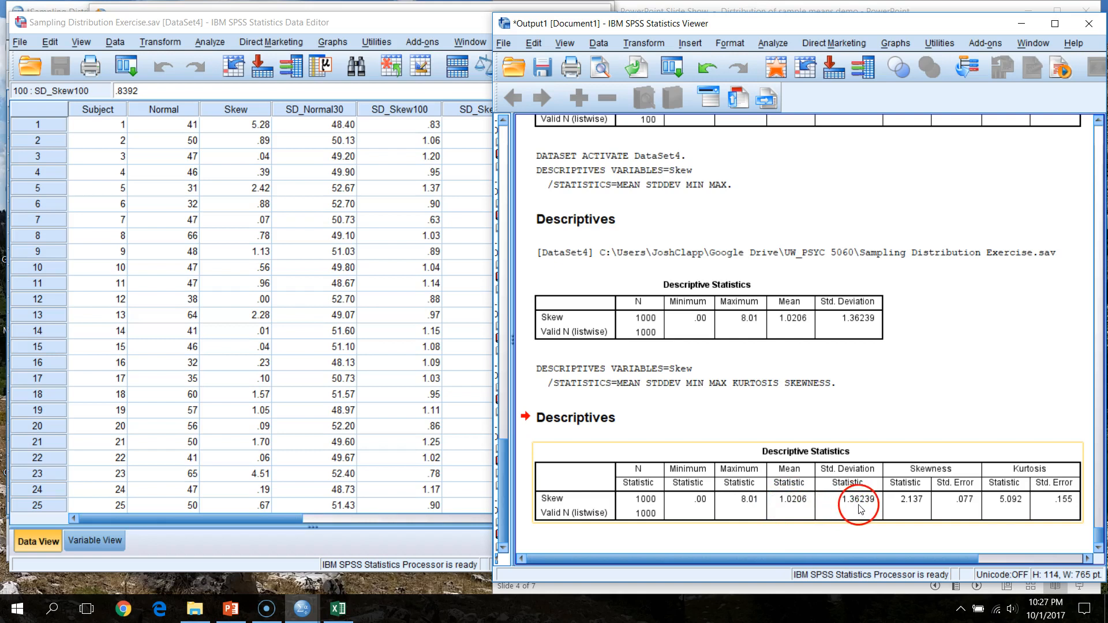
Replace Skew with SD_Skew100 in Descriptives and run the analysis.
{"action": "left_click", "coordinate": [765, 46]}
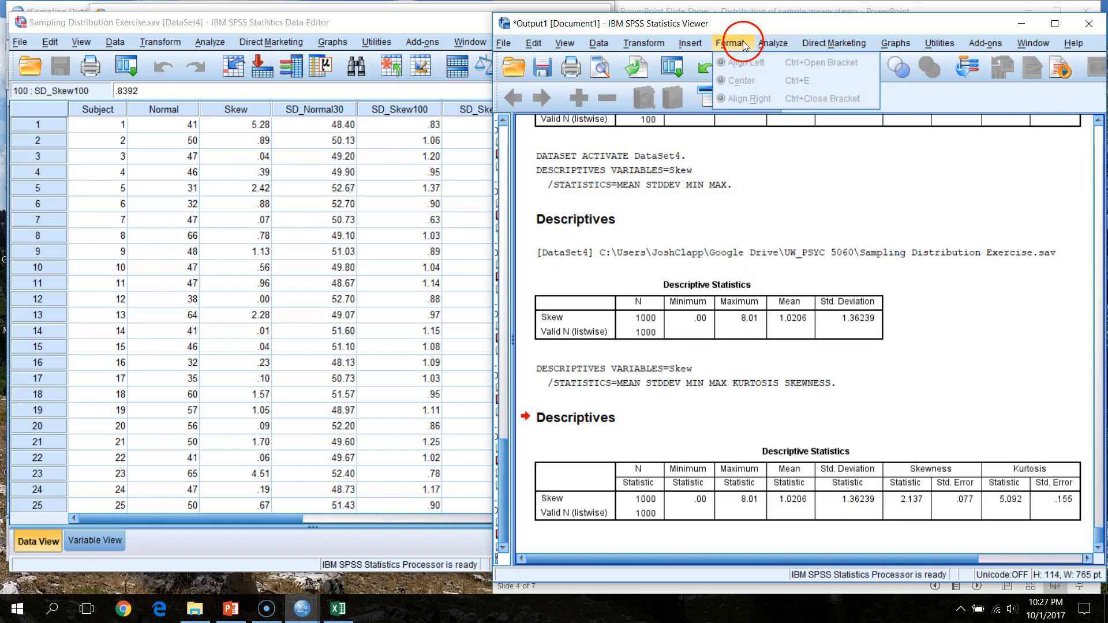
{"action": "mouse_move", "coordinate": [801, 81]}
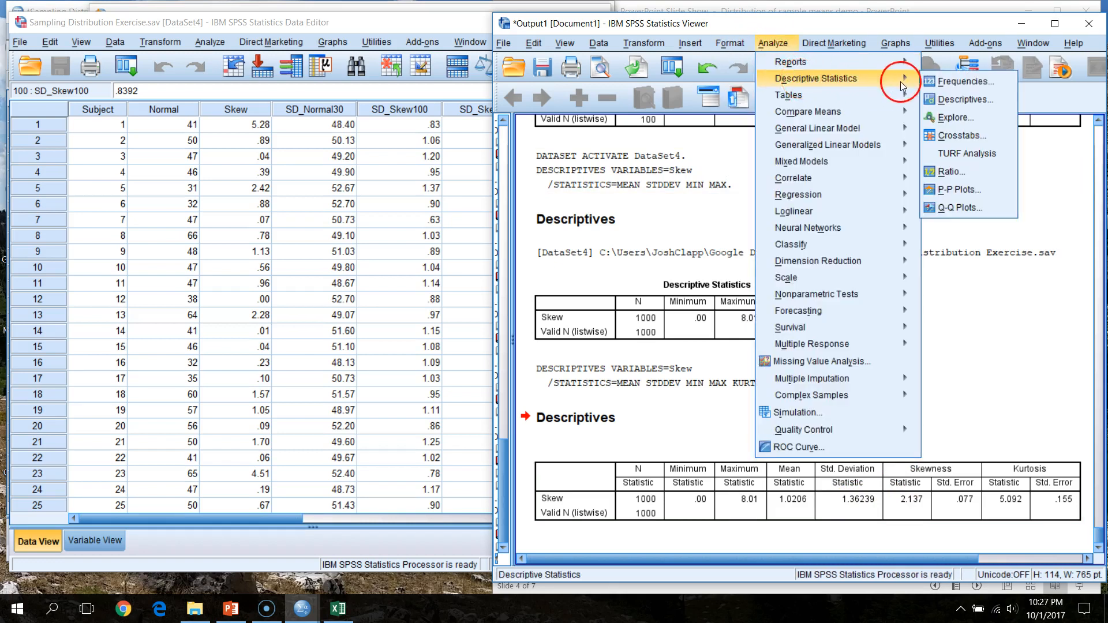
{"action": "left_click", "coordinate": [965, 100]}
{"action": "left_click", "coordinate": [381, 239]}
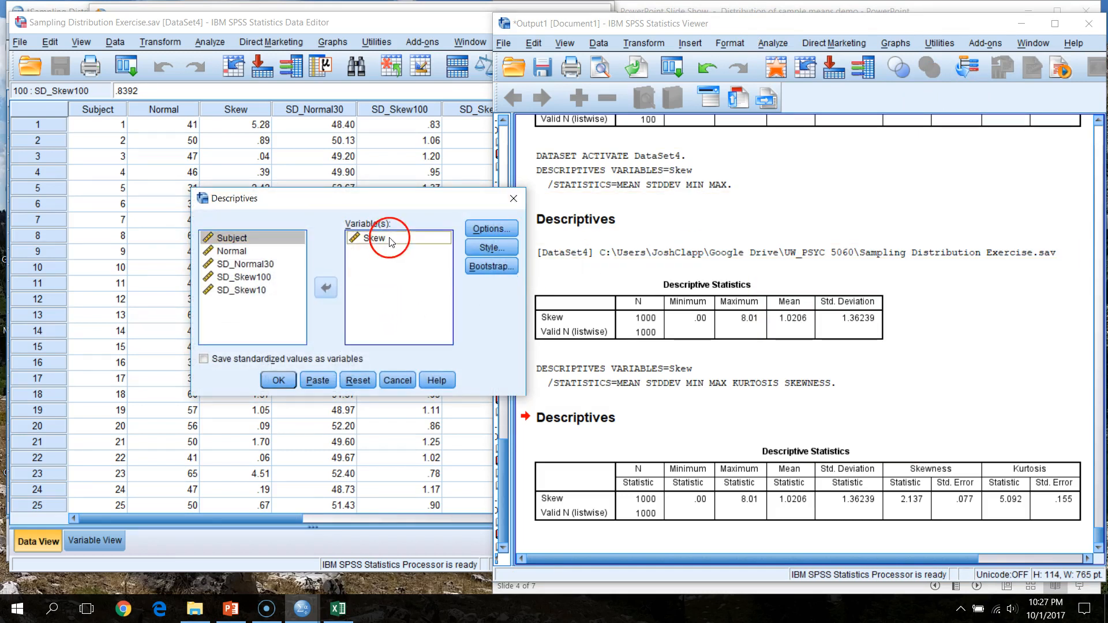
{"action": "left_click", "coordinate": [326, 287]}
{"action": "left_click", "coordinate": [256, 291]}
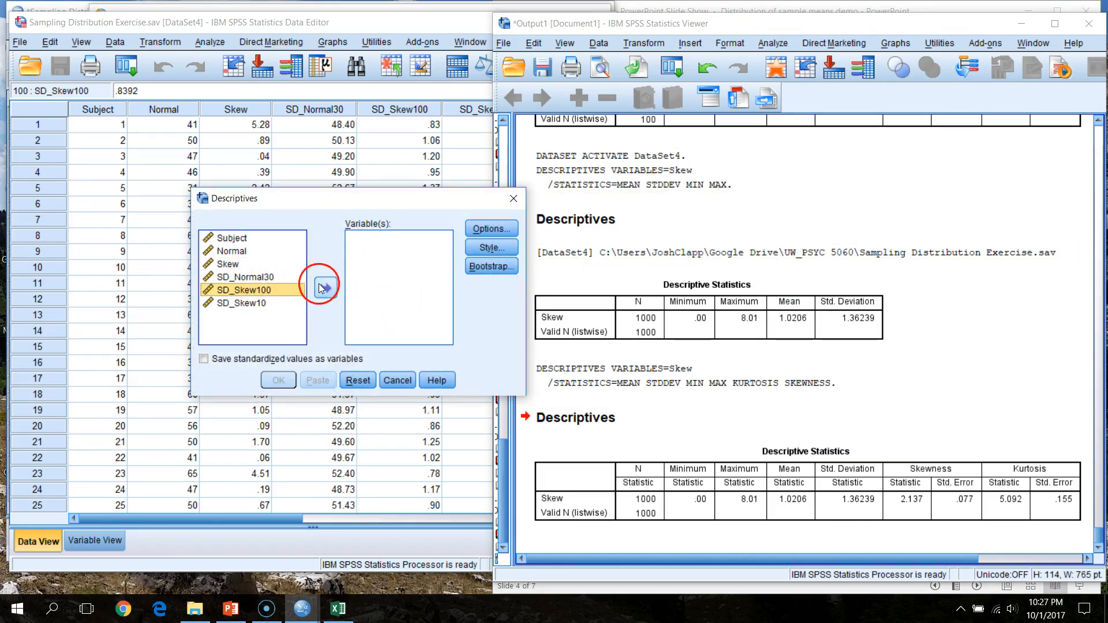
{"action": "left_click", "coordinate": [326, 287]}
{"action": "left_click", "coordinate": [279, 380]}
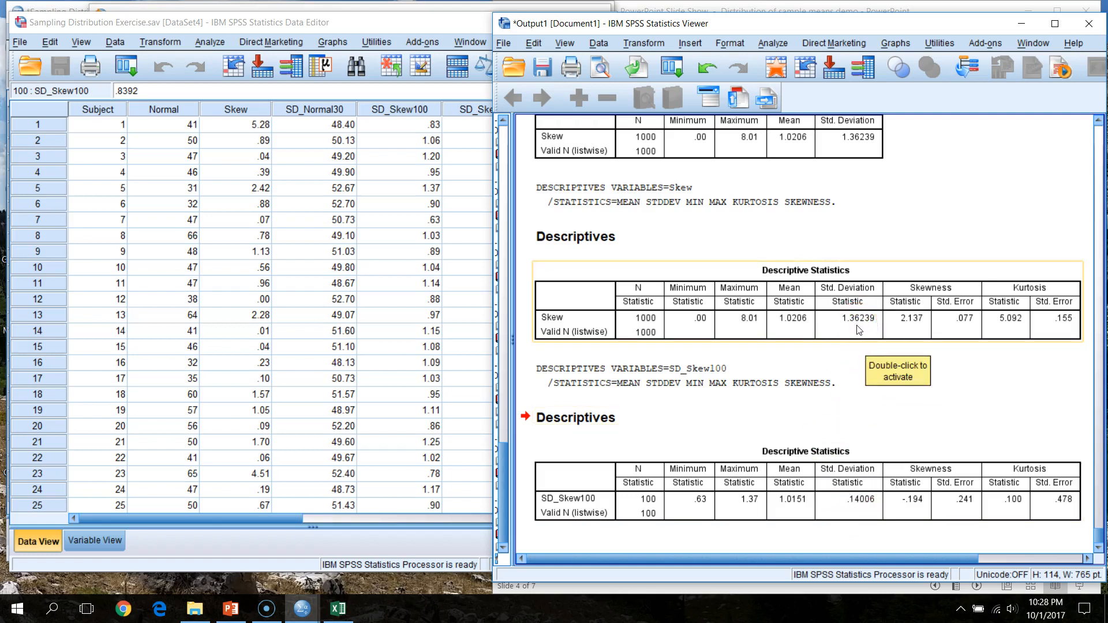
Create a simple histogram of the Skew variable with Chart Builder.
{"action": "left_click", "coordinate": [775, 45]}
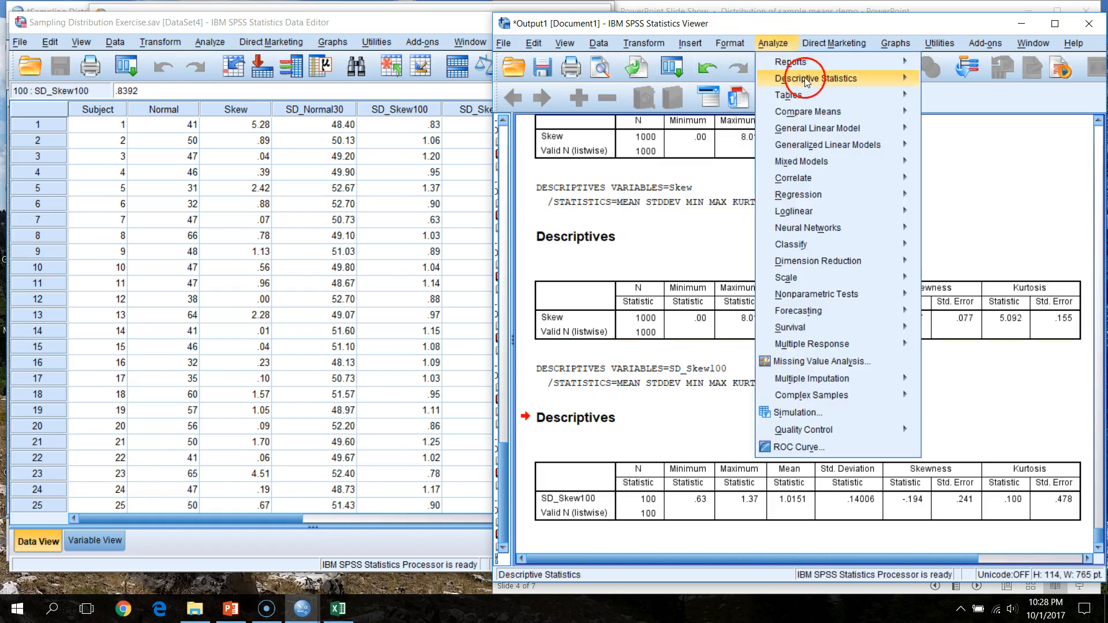
{"action": "mouse_move", "coordinate": [897, 43]}
{"action": "left_click", "coordinate": [908, 65]}
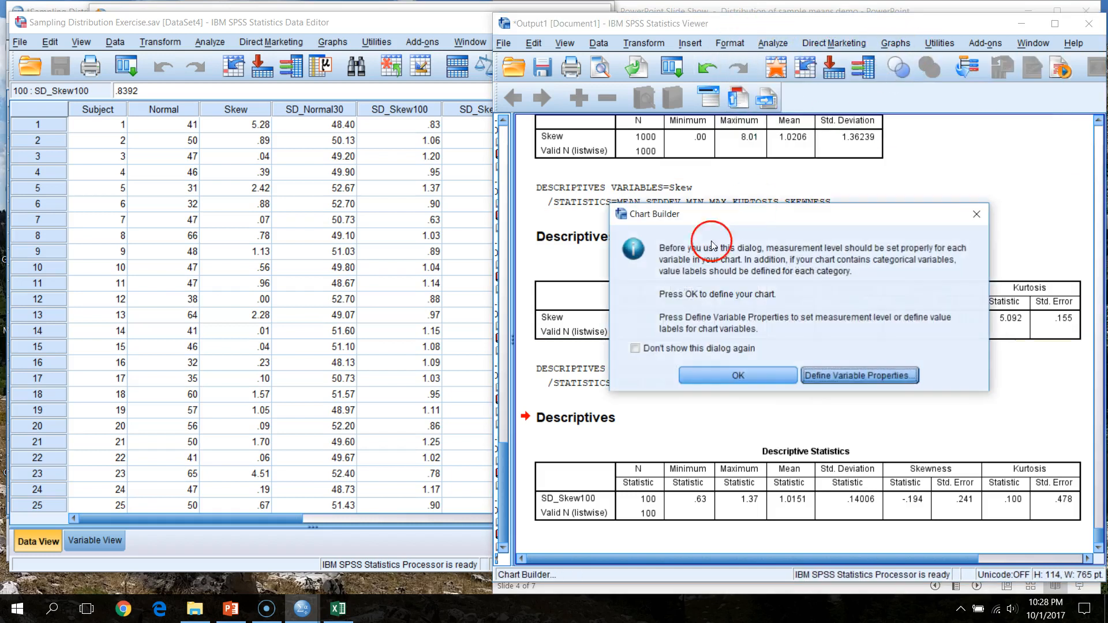
{"action": "left_click", "coordinate": [760, 376]}
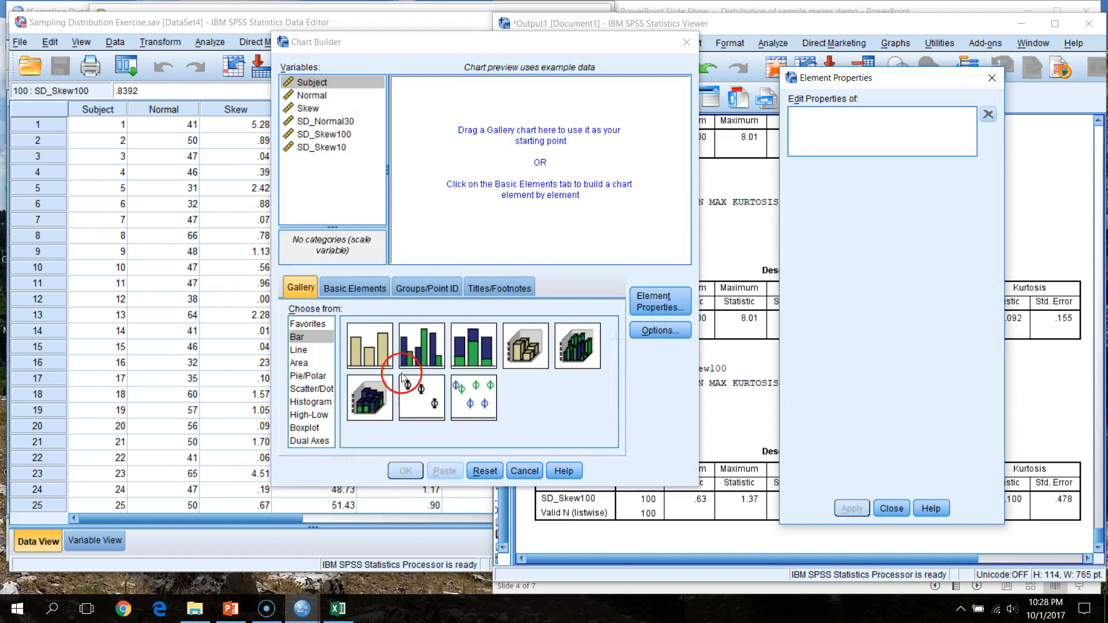
{"action": "left_click", "coordinate": [322, 404]}
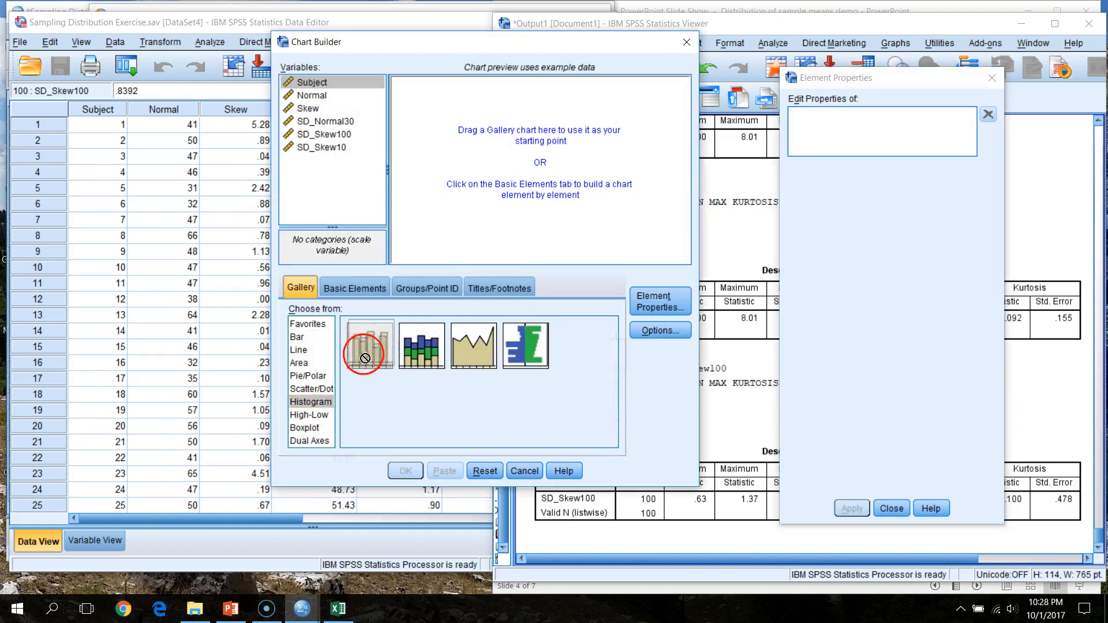
{"action": "left_click_drag", "start_coordinate": [366, 351], "coordinate": [484, 161]}
{"action": "left_click_drag", "start_coordinate": [312, 111], "coordinate": [479, 247]}
{"action": "left_click", "coordinate": [393, 471]}
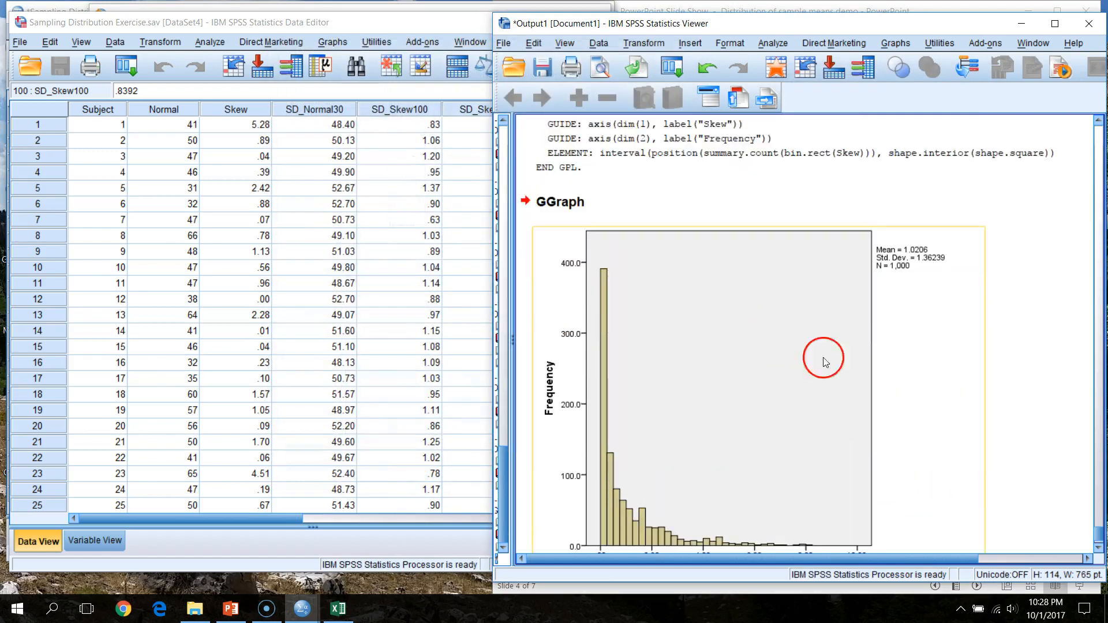
Replace Skew with SD_Skew100 on the horizontal axis in Chart Builder and generate the histogram.
{"action": "left_click", "coordinate": [776, 43]}
{"action": "mouse_move", "coordinate": [847, 85]}
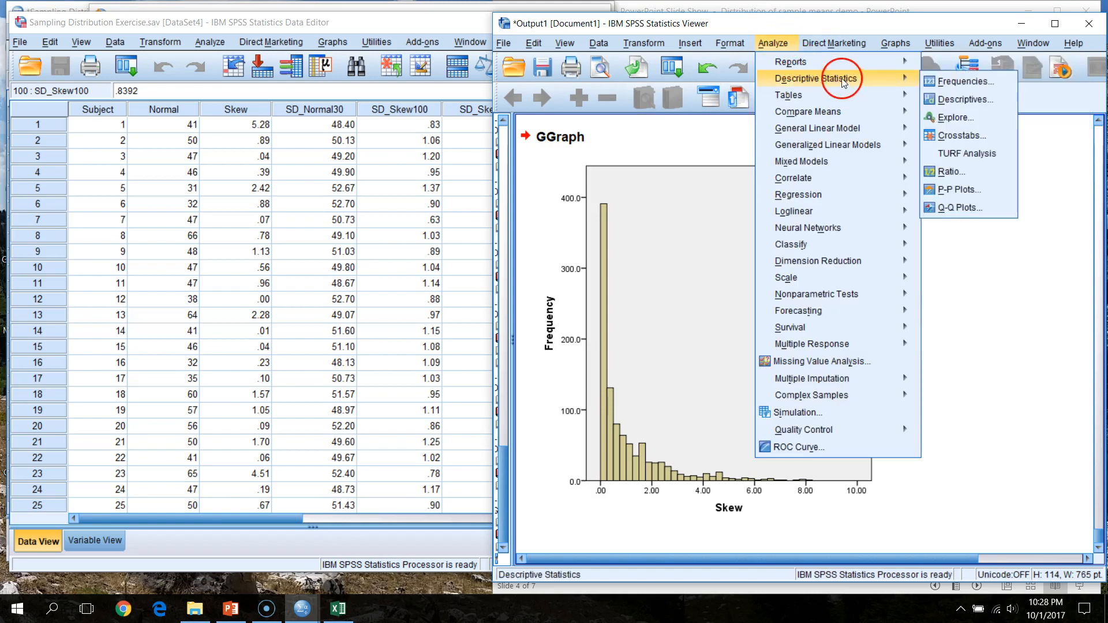
{"action": "mouse_move", "coordinate": [895, 44]}
{"action": "left_click", "coordinate": [912, 67]}
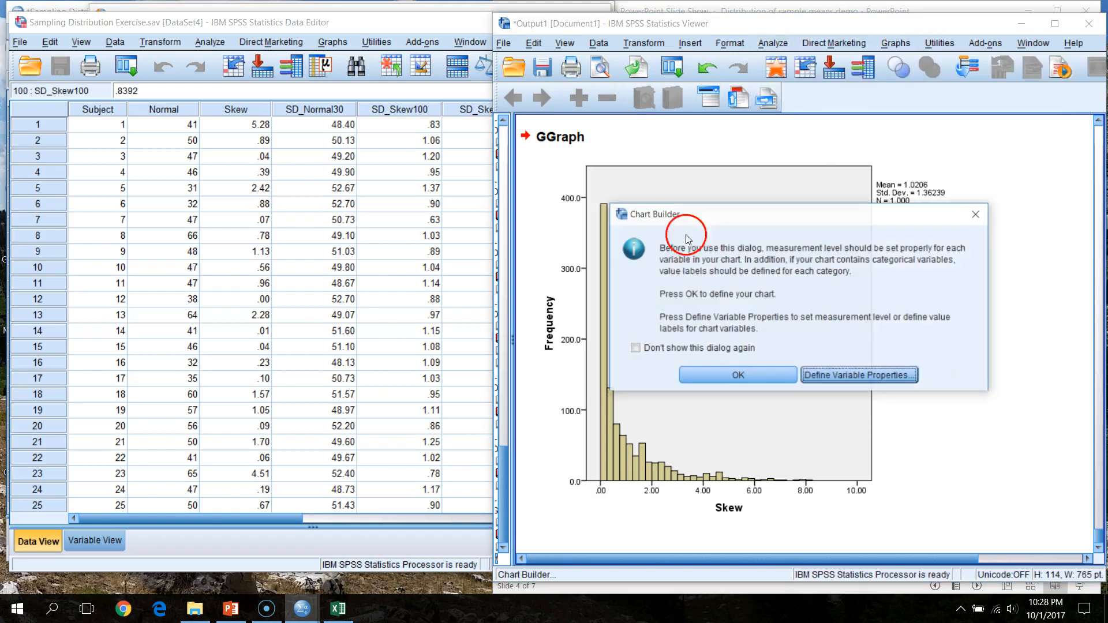
{"action": "left_click", "coordinate": [750, 381]}
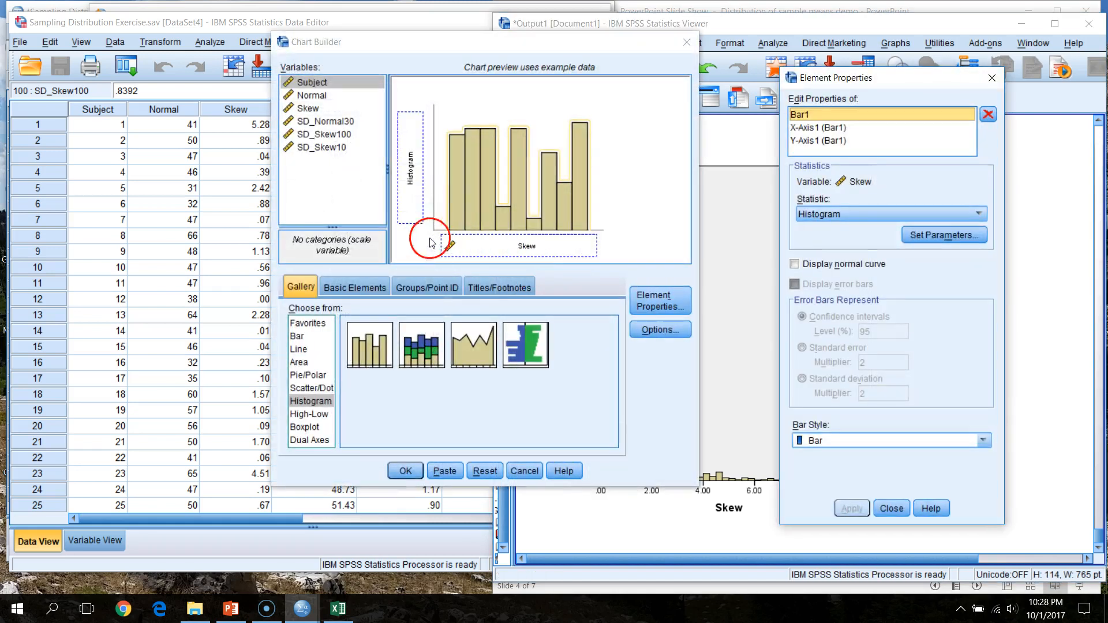
{"action": "left_click", "coordinate": [339, 127]}
{"action": "left_click", "coordinate": [335, 137]}
{"action": "left_click_drag", "start_coordinate": [334, 138], "coordinate": [497, 246]}
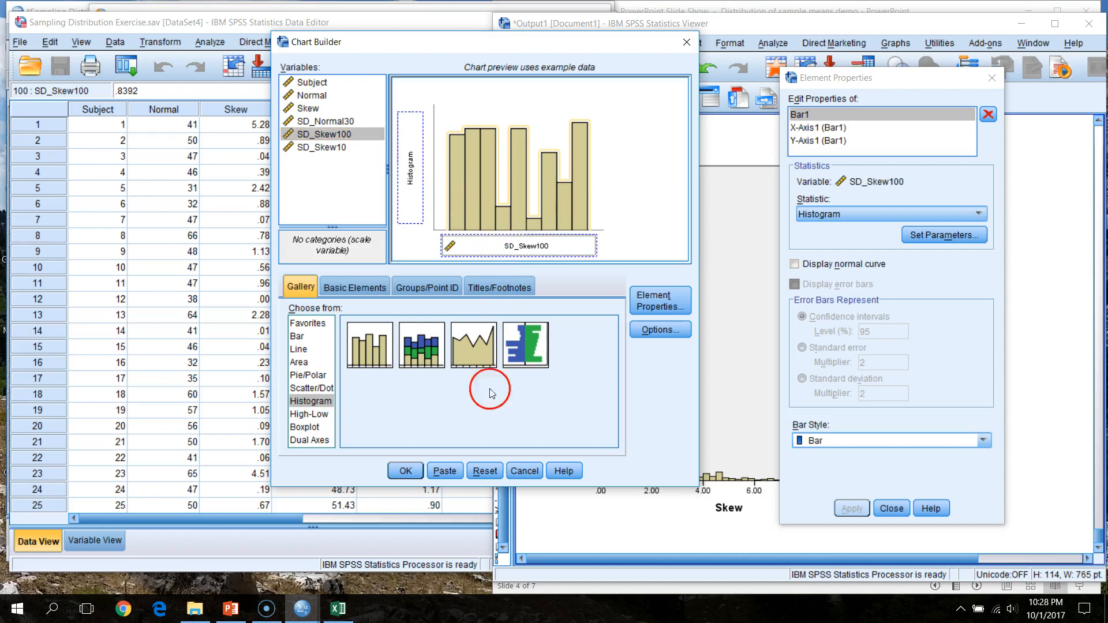
{"action": "left_click", "coordinate": [406, 471]}
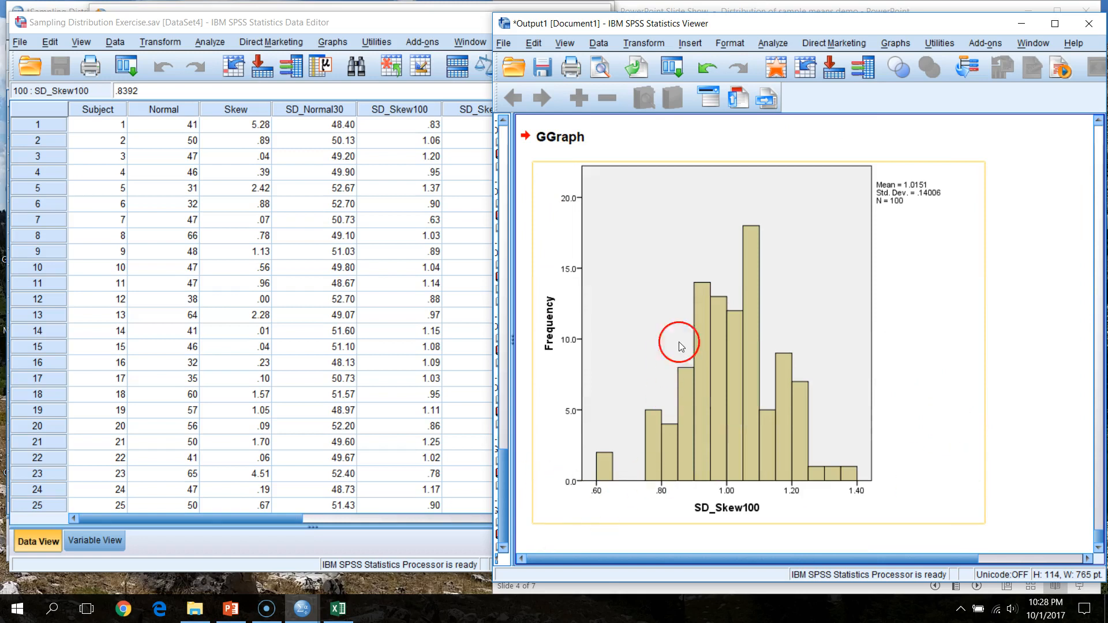
Compare the Skew and SD_Skew100 histograms in the output, including their means and standard deviations.
{"action": "left_click", "coordinate": [609, 529]}
{"action": "left_click_drag", "start_coordinate": [1103, 539], "coordinate": [1099, 515]}
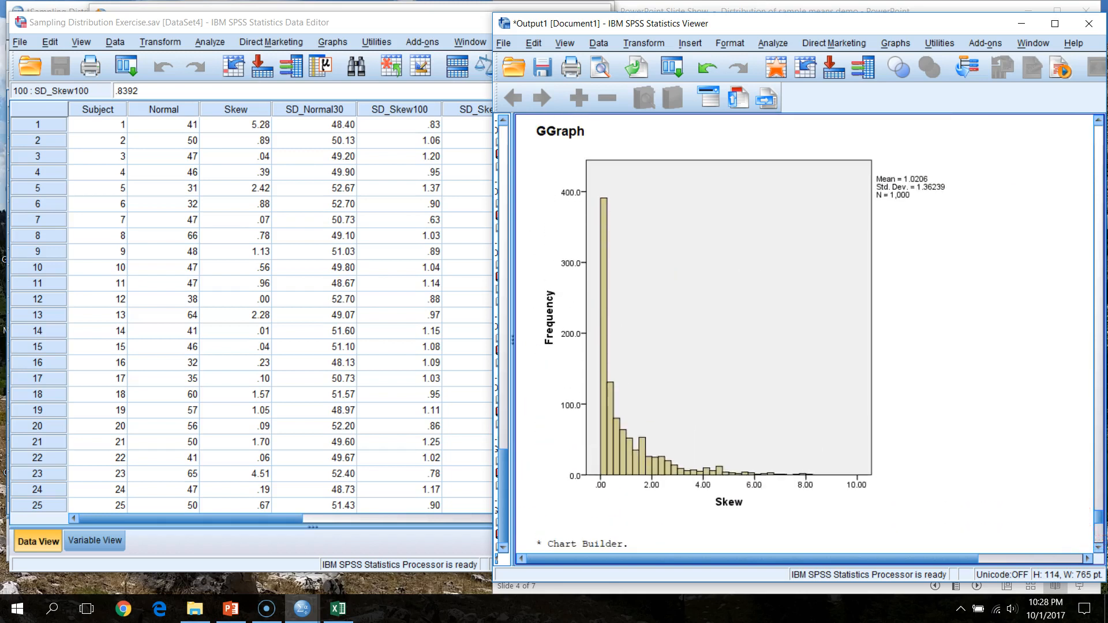
{"action": "left_click_drag", "start_coordinate": [1099, 515], "coordinate": [1102, 553]}
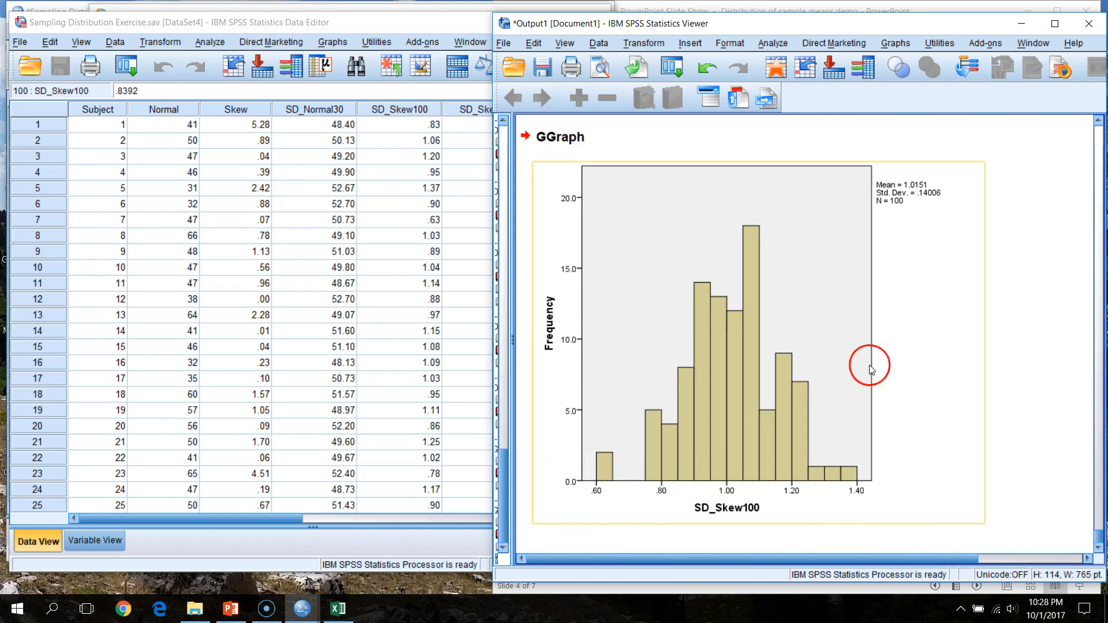
{"action": "left_click_drag", "start_coordinate": [1100, 532], "coordinate": [1097, 518]}
{"action": "left_click", "coordinate": [774, 272]}
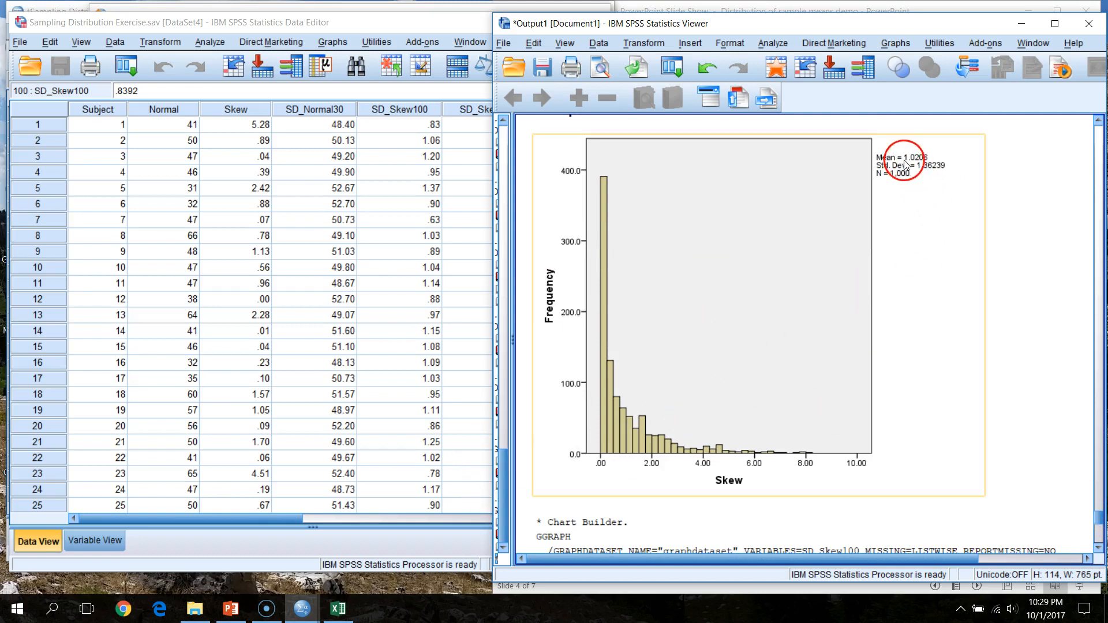
{"action": "left_click_drag", "start_coordinate": [1096, 512], "coordinate": [1097, 531]}
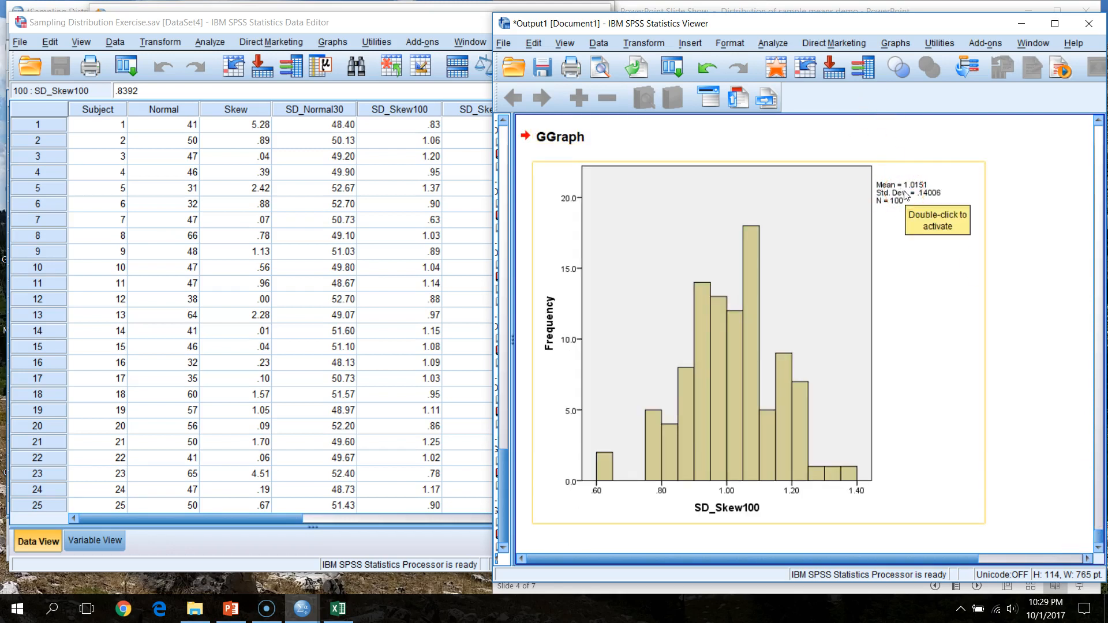
{"action": "left_click_drag", "start_coordinate": [1099, 540], "coordinate": [1100, 517]}
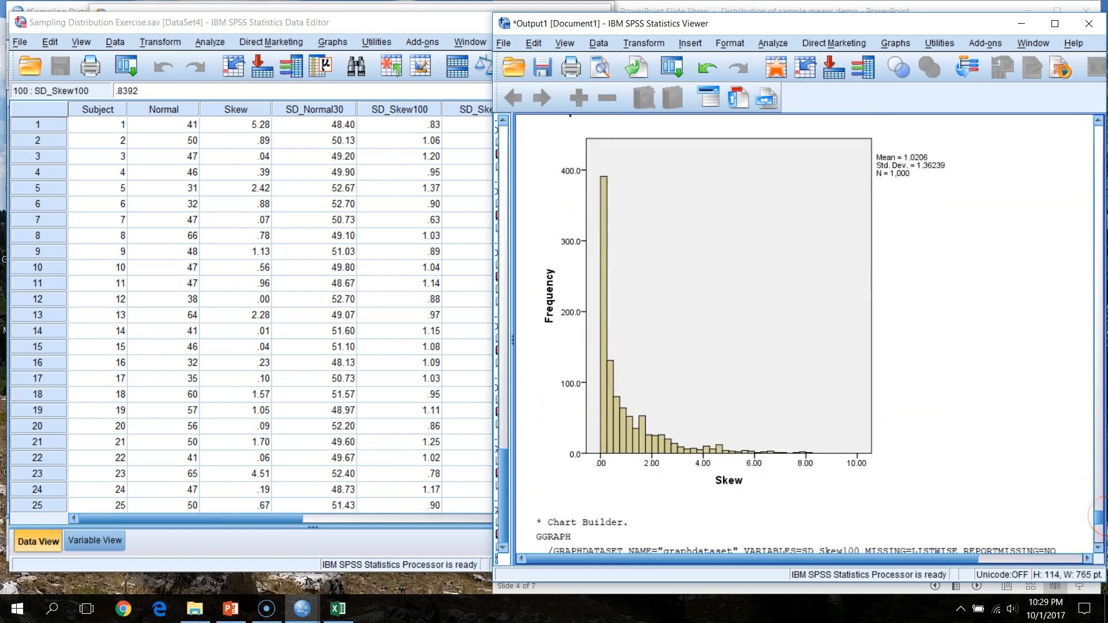
Switch to Excel and enter the standard error formula =1.362/SQRT(100) in cell A2 of Sheet2.
{"action": "left_click", "coordinate": [338, 609]}
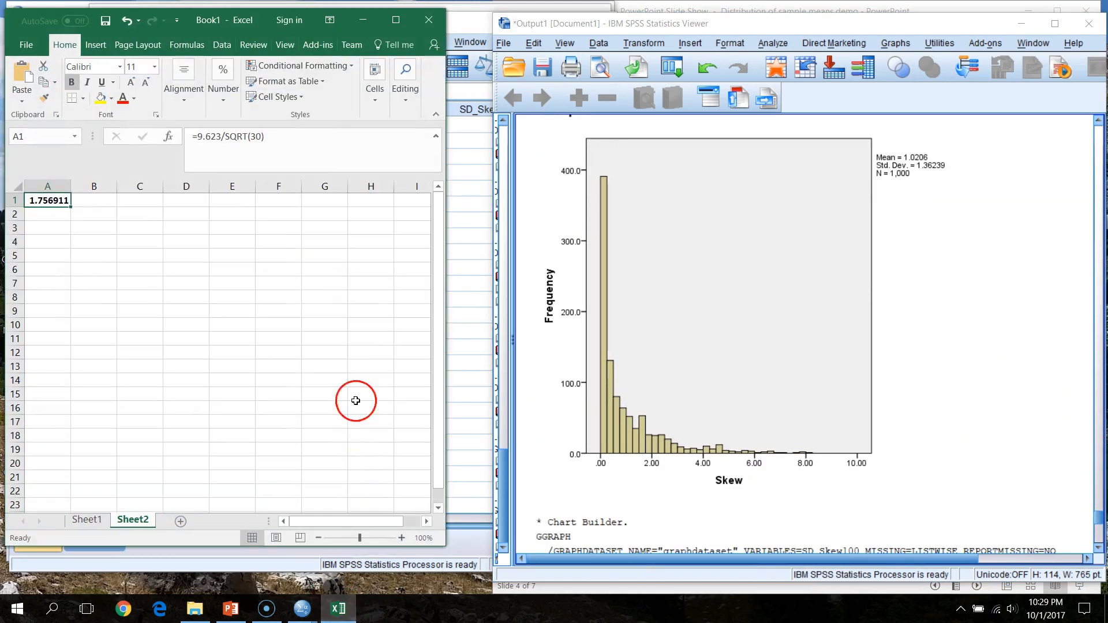
{"action": "left_click", "coordinate": [52, 211]}
{"action": "type", "text": "=1.362/"}
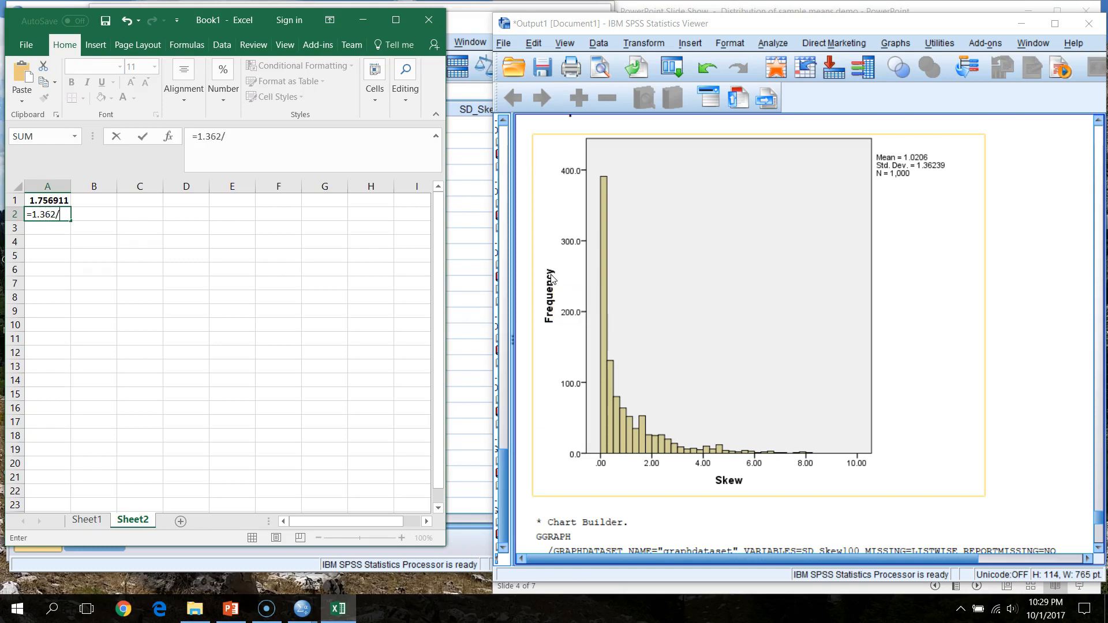
{"action": "type", "text": "SQRT"}
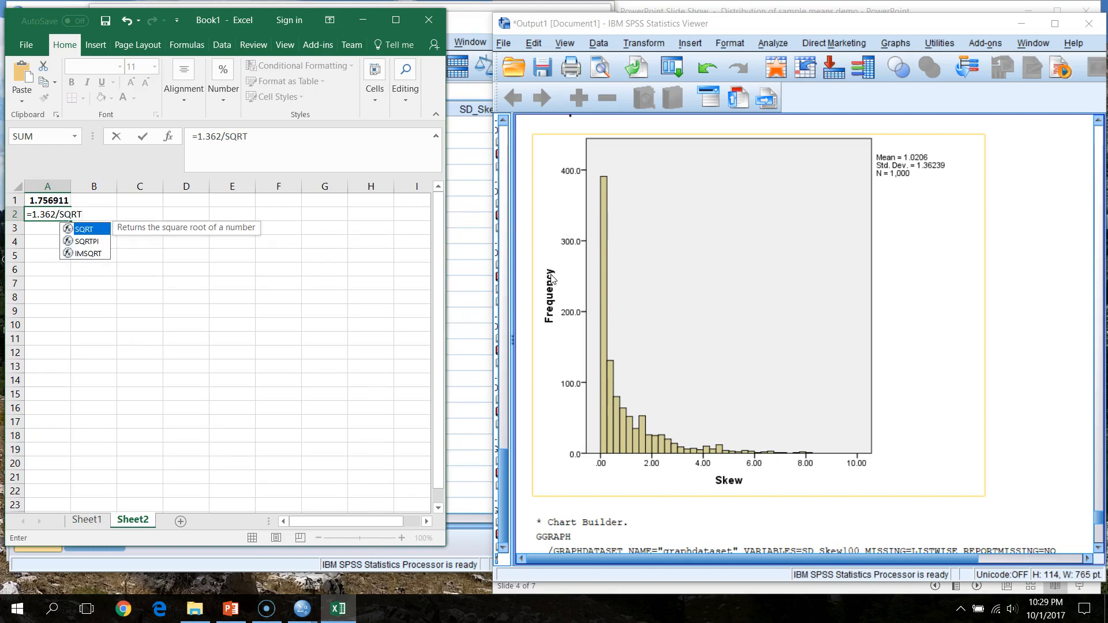
{"action": "type", "text": "(100"}
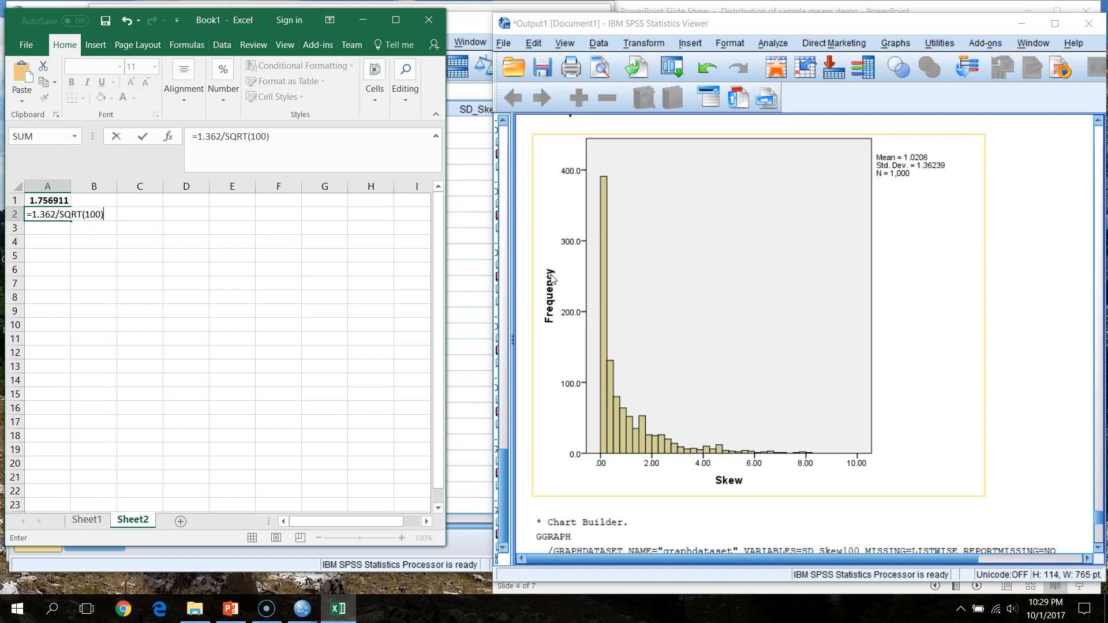
{"action": "key", "text": "Return"}
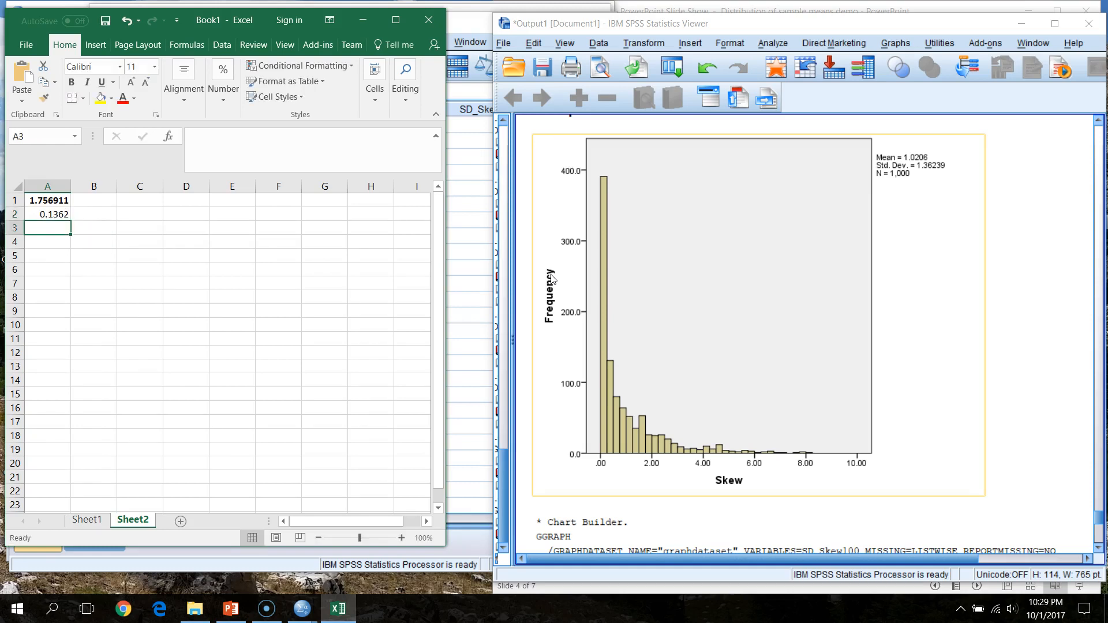
Make the calculated standard error in cell A2 bold.
{"action": "left_click", "coordinate": [55, 214]}
{"action": "key", "text": "ctrl+b"}
{"action": "left_click", "coordinate": [50, 237]}
{"action": "left_click", "coordinate": [60, 215]}
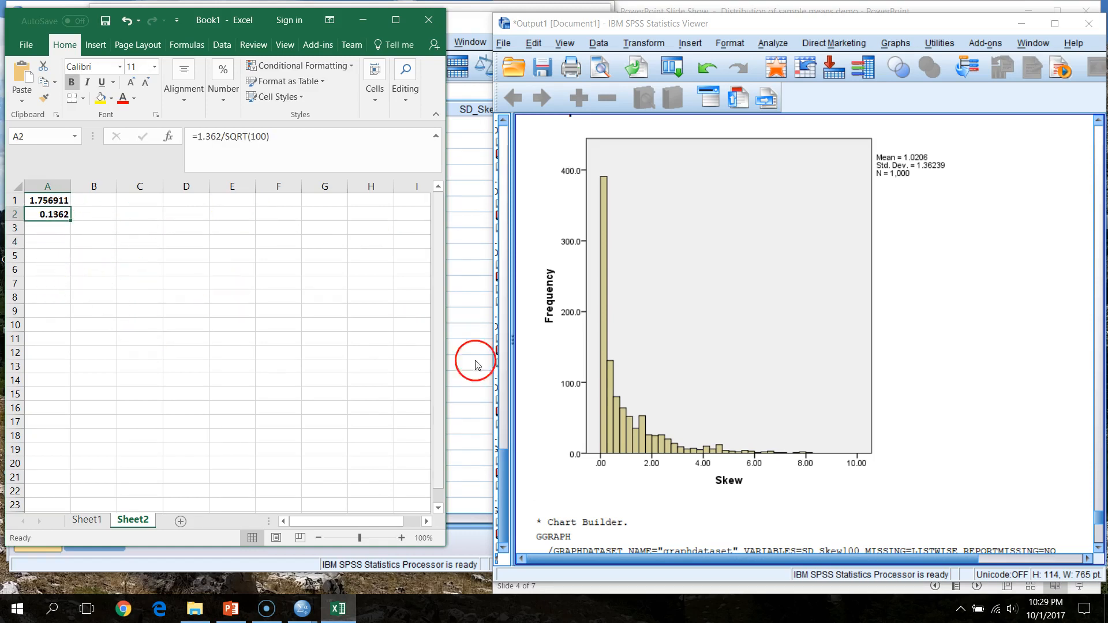
Return to the SPSS output and check the SD_Skew100 histogram's standard deviation against the Excel result.
{"action": "scroll", "coordinate": [1015, 479], "scroll_direction": "down", "scroll_amount": 7}
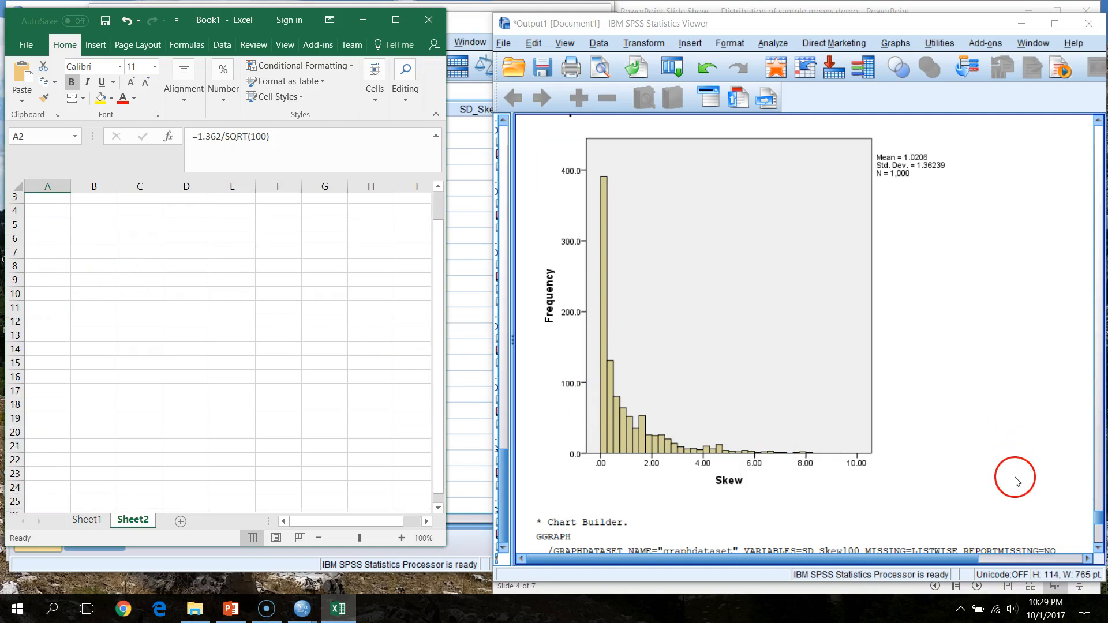
{"action": "scroll", "coordinate": [1014, 478], "scroll_direction": "up", "scroll_amount": 7}
{"action": "left_click", "coordinate": [1066, 482]}
{"action": "scroll", "coordinate": [1066, 484], "scroll_direction": "down", "scroll_amount": 10}
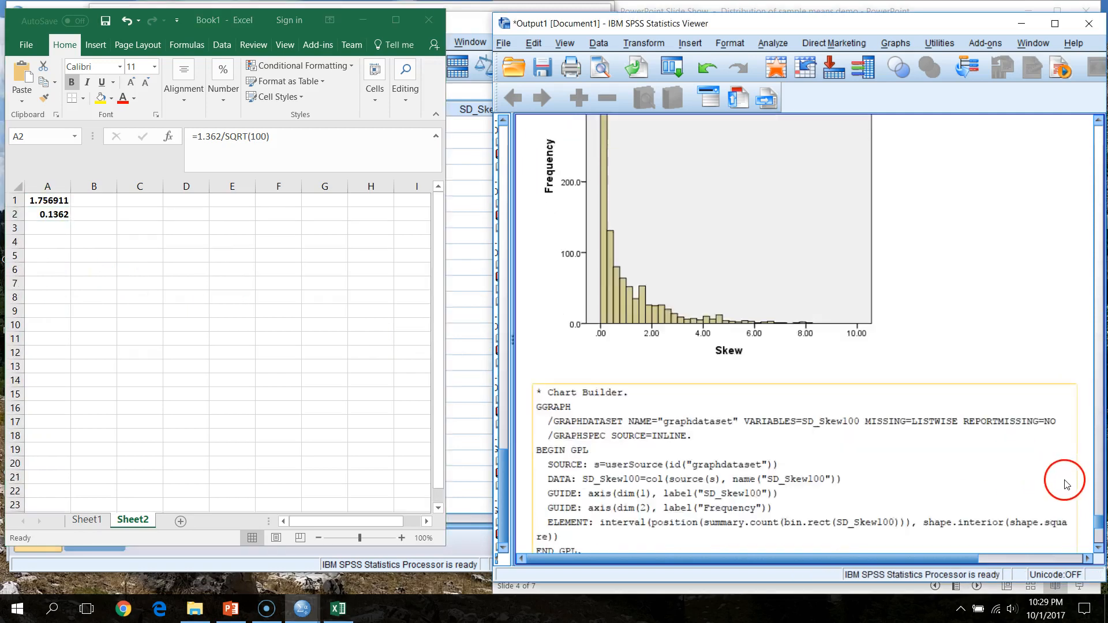
{"action": "left_click", "coordinate": [939, 203]}
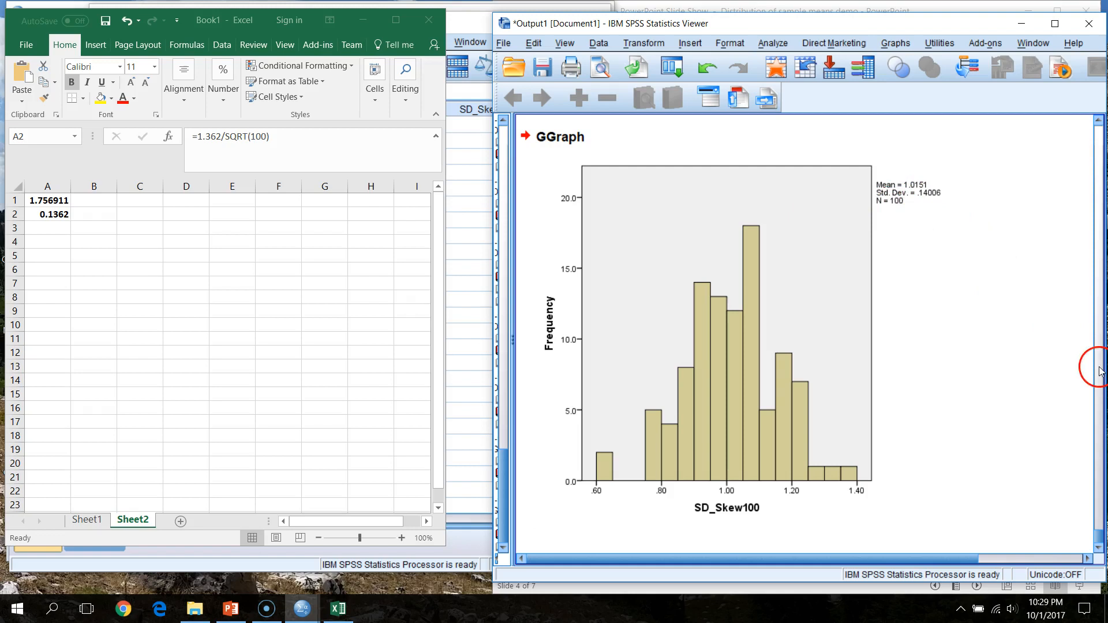
Bring the Data Editor forward and examine the first-case values of SD_Skew100, SD_Skew10 and Skew.
{"action": "left_click", "coordinate": [465, 27]}
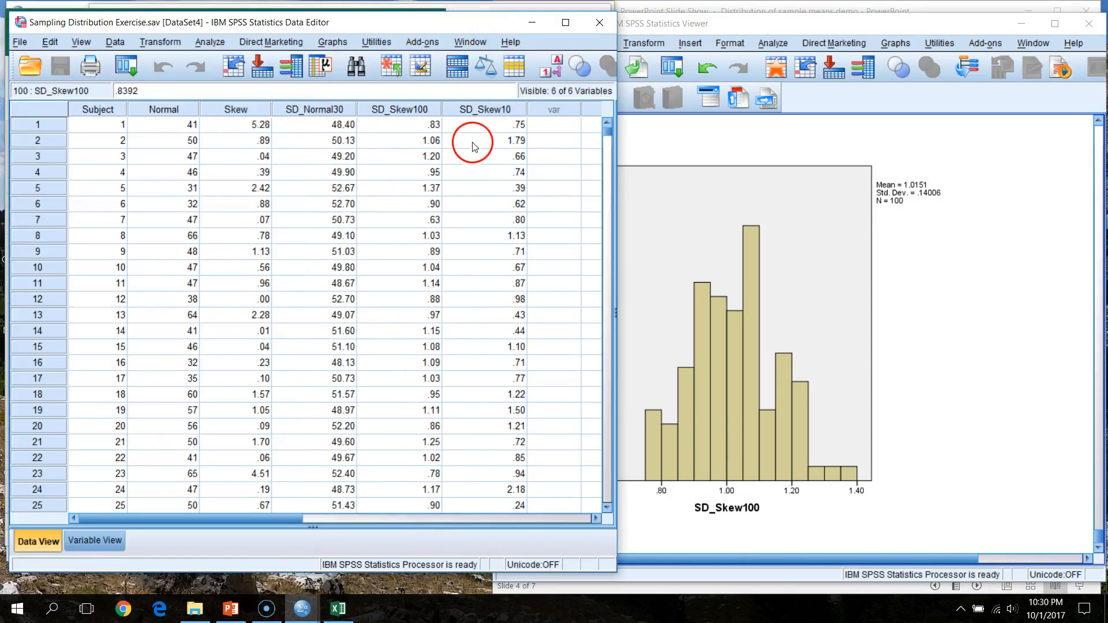
{"action": "left_click", "coordinate": [434, 126]}
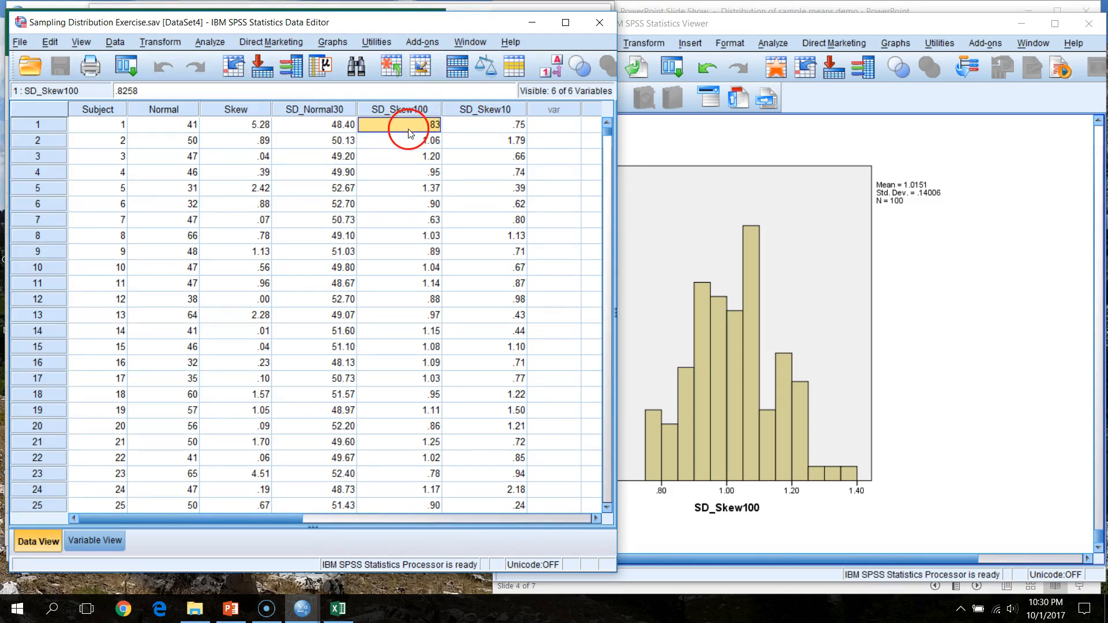
{"action": "left_click", "coordinate": [493, 131]}
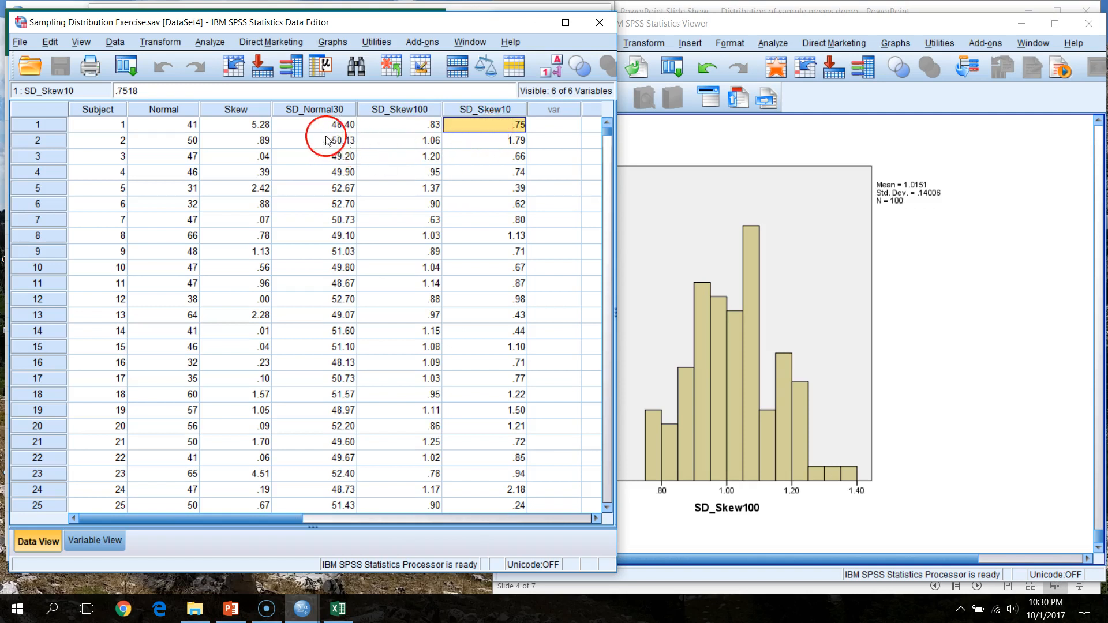
{"action": "left_click", "coordinate": [254, 135]}
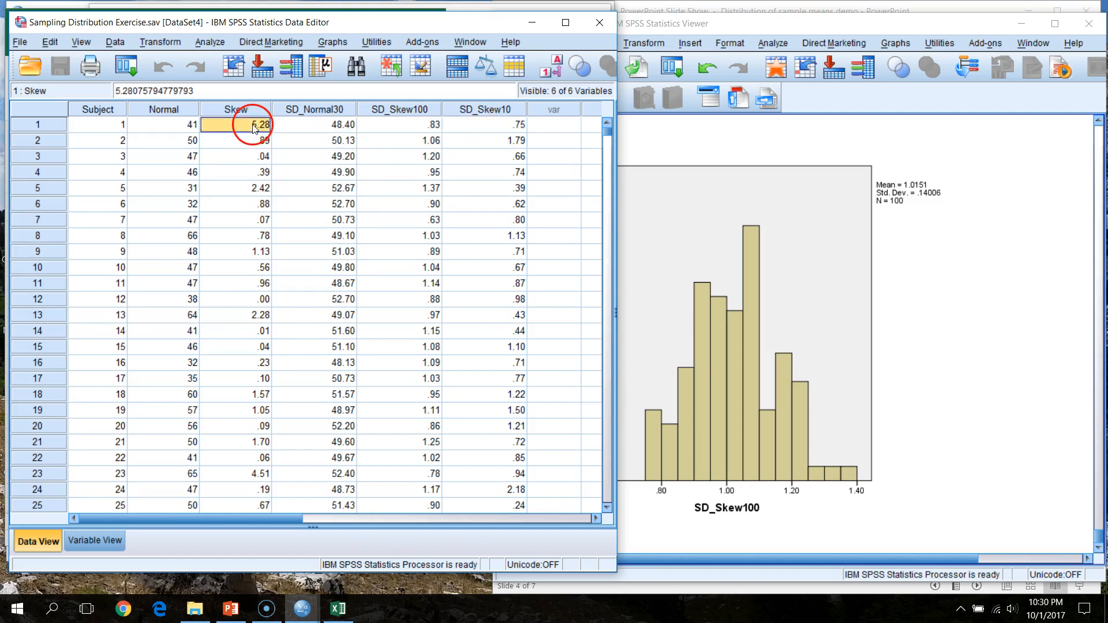
{"action": "left_click", "coordinate": [488, 131]}
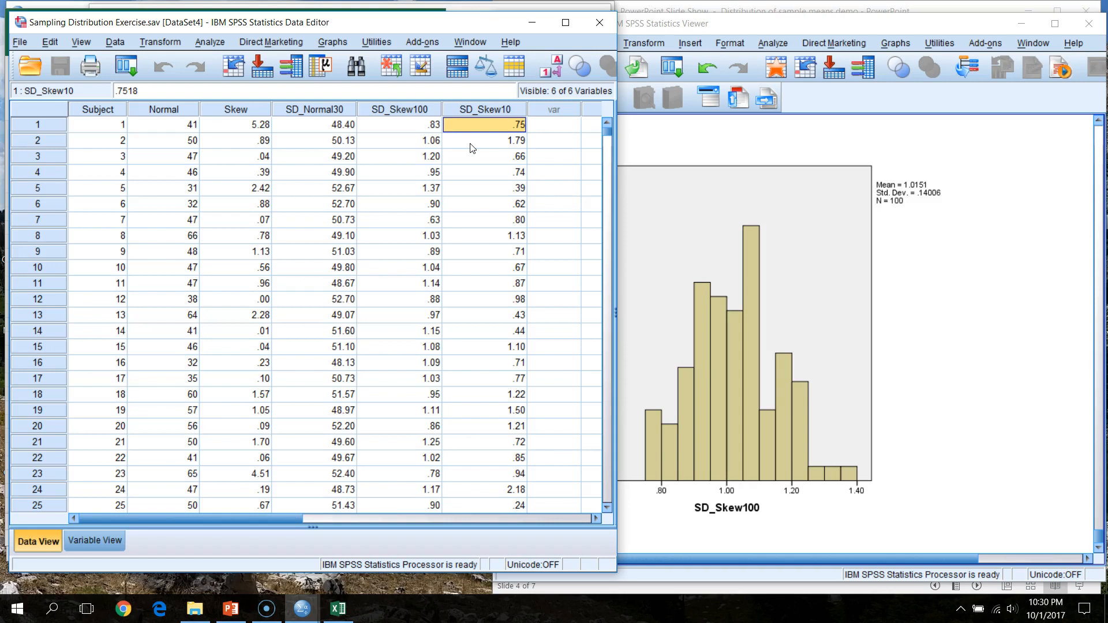
Replace SD_Skew100 with SD_Skew10 on the Chart Builder's horizontal axis, generate the histogram and view it in the output.
{"action": "left_click", "coordinate": [333, 41]}
{"action": "left_click", "coordinate": [340, 60]}
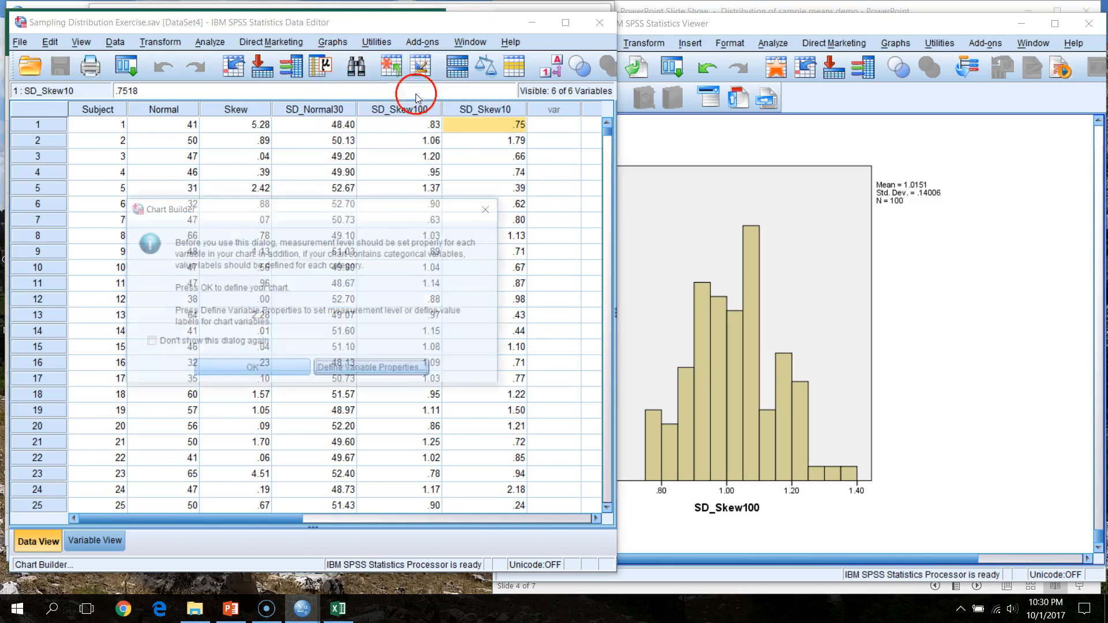
{"action": "left_click", "coordinate": [259, 368]}
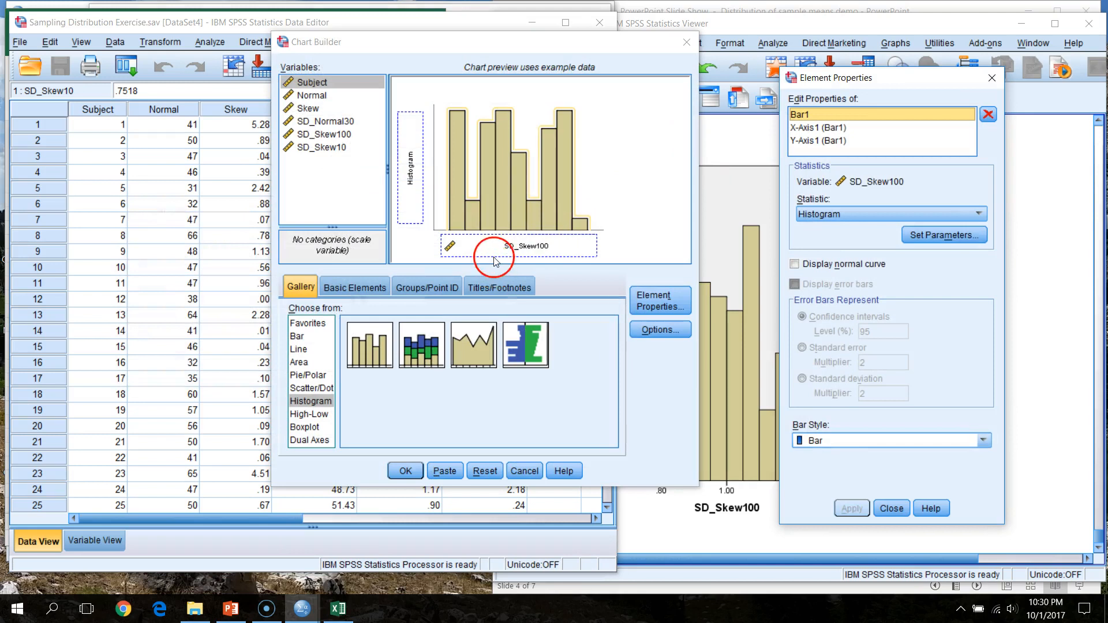
{"action": "left_click_drag", "start_coordinate": [321, 147], "coordinate": [531, 249]}
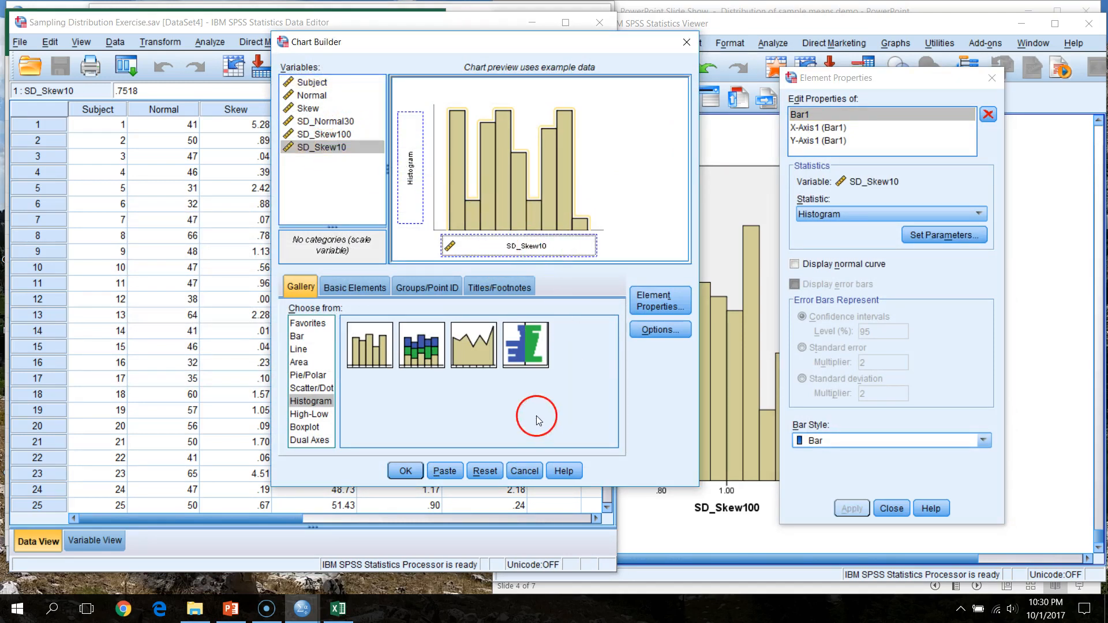
{"action": "left_click", "coordinate": [405, 473]}
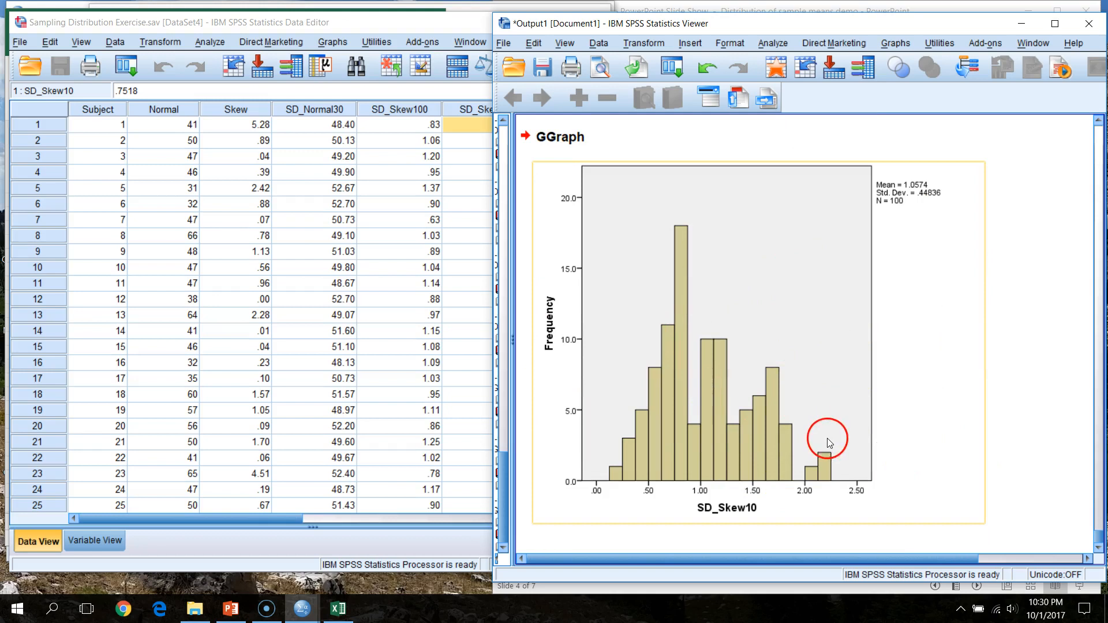
{"action": "left_click", "coordinate": [1022, 514]}
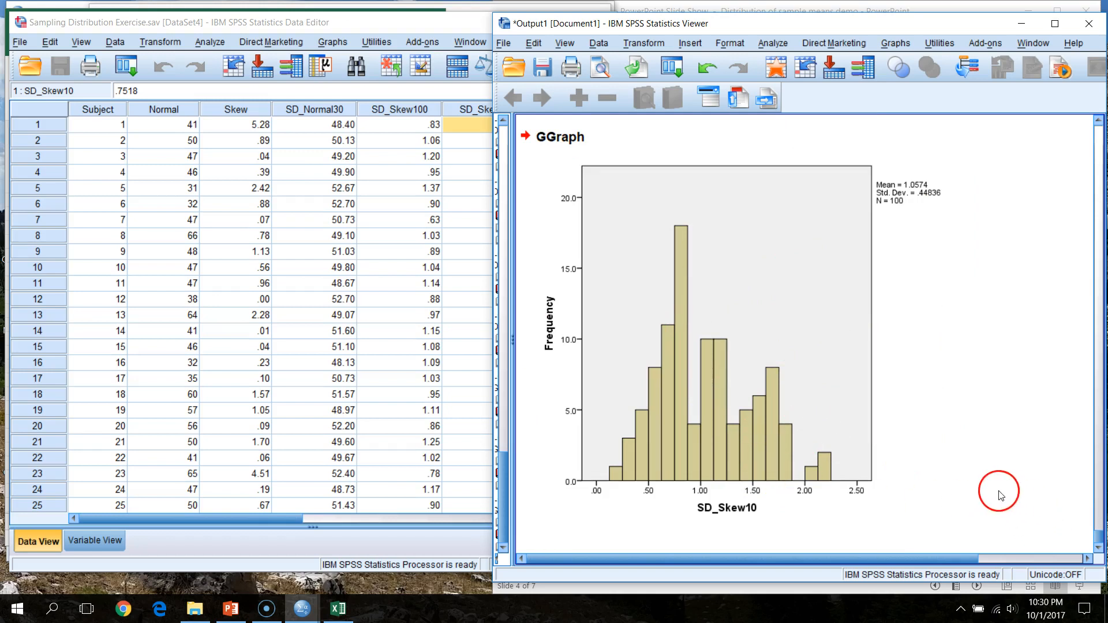
{"action": "left_click", "coordinate": [952, 485]}
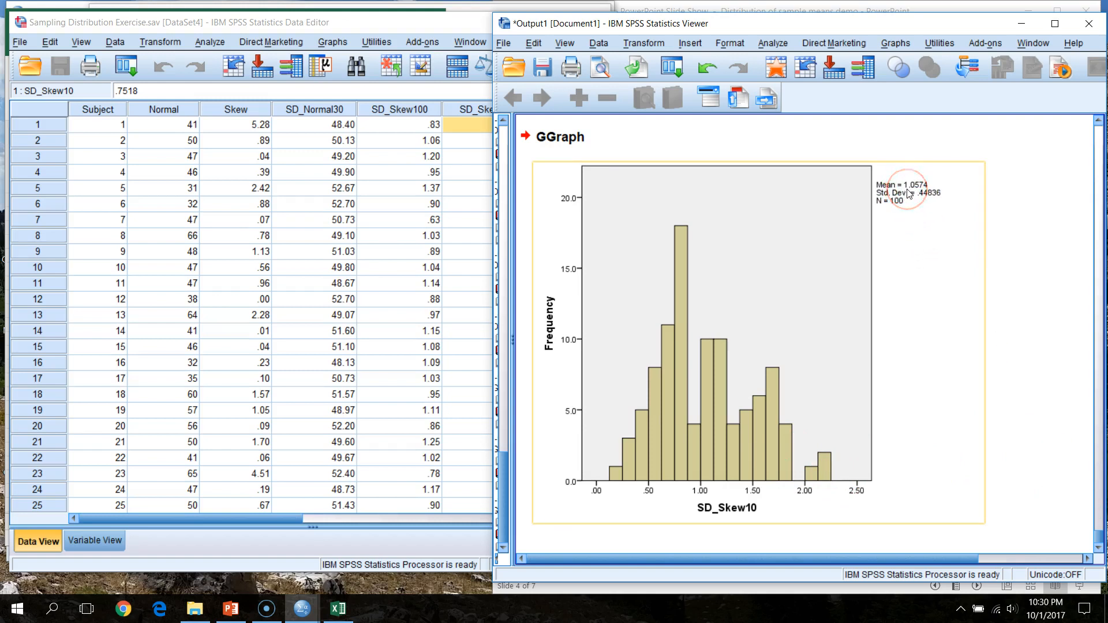
Find the Skew population histogram's standard deviation in the output, then switch to Excel and calculate =1.362/SQRT(10) in cell A3.
{"action": "left_click_drag", "start_coordinate": [1102, 543], "coordinate": [1100, 497]}
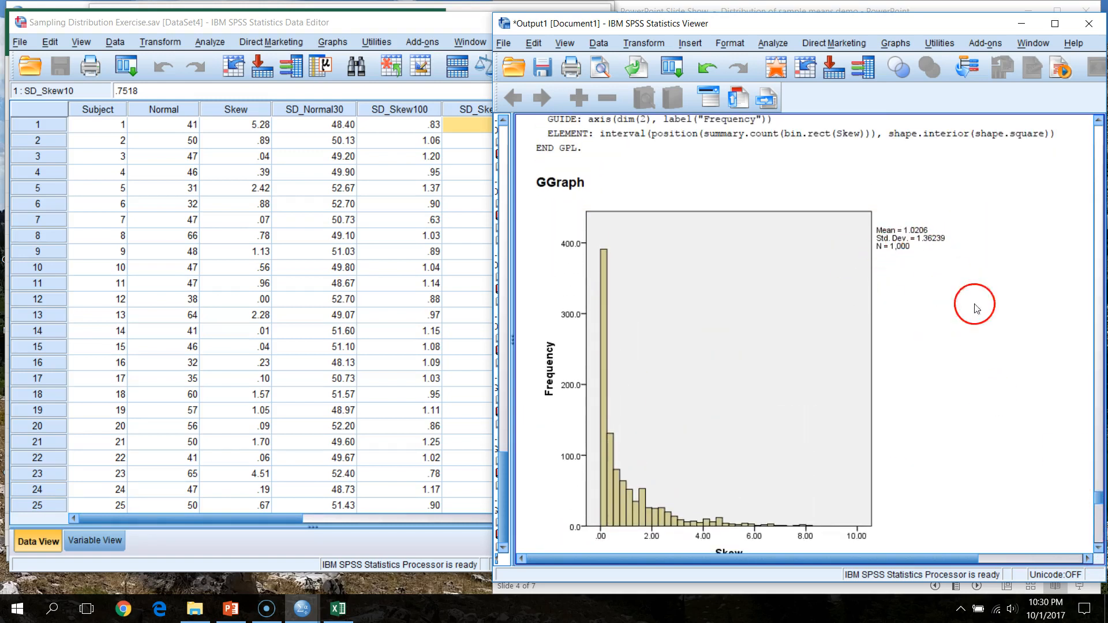
{"action": "left_click", "coordinate": [335, 611]}
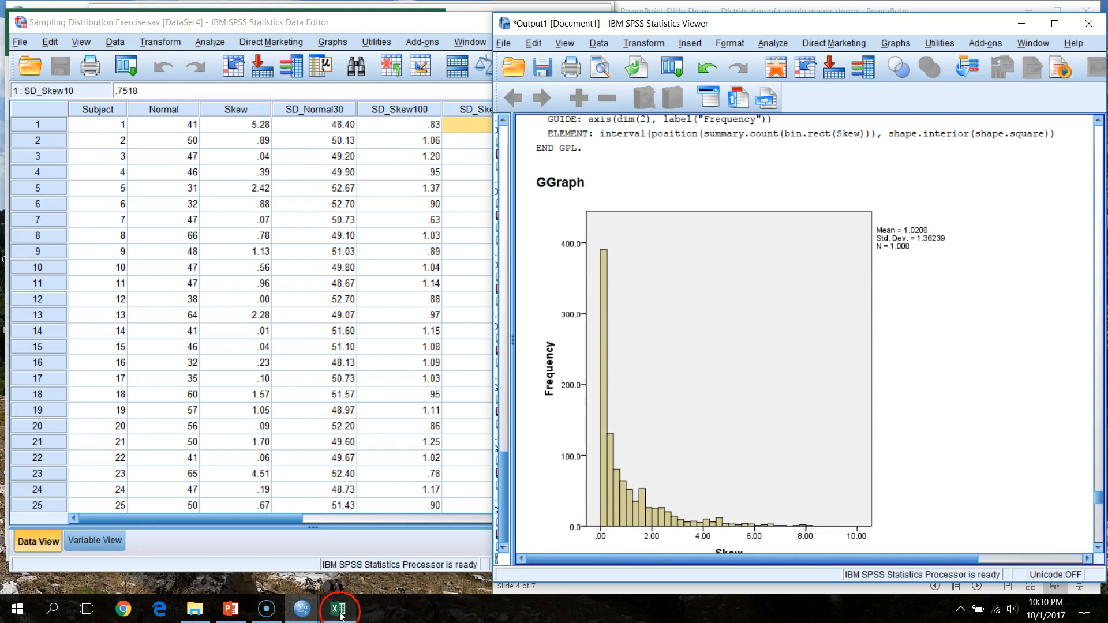
{"action": "left_click", "coordinate": [54, 231]}
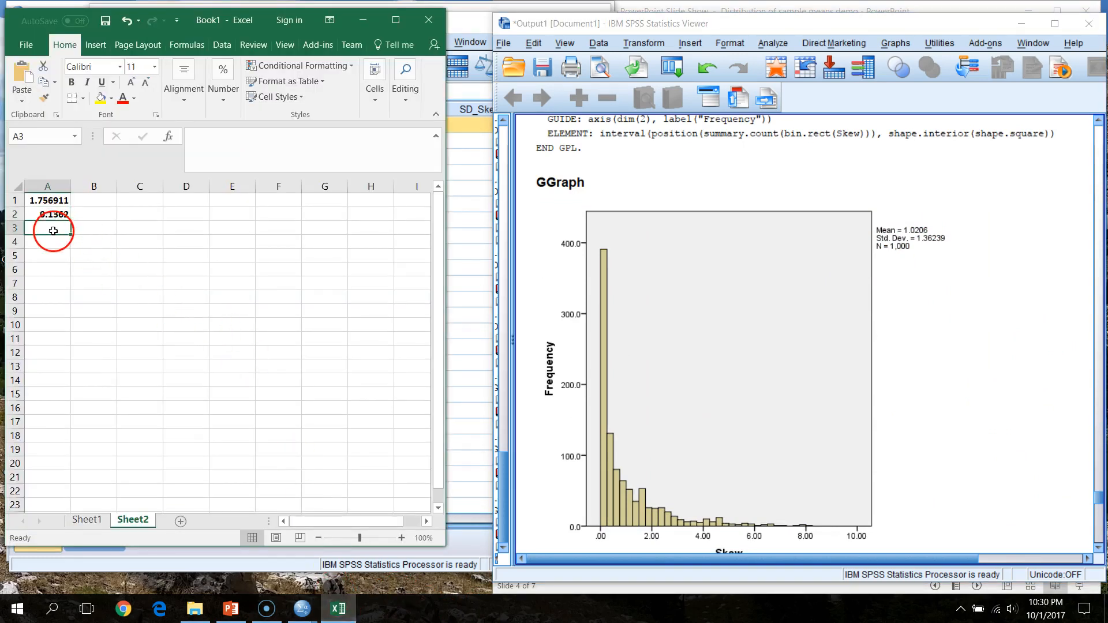
{"action": "type", "text": "=1.362/"}
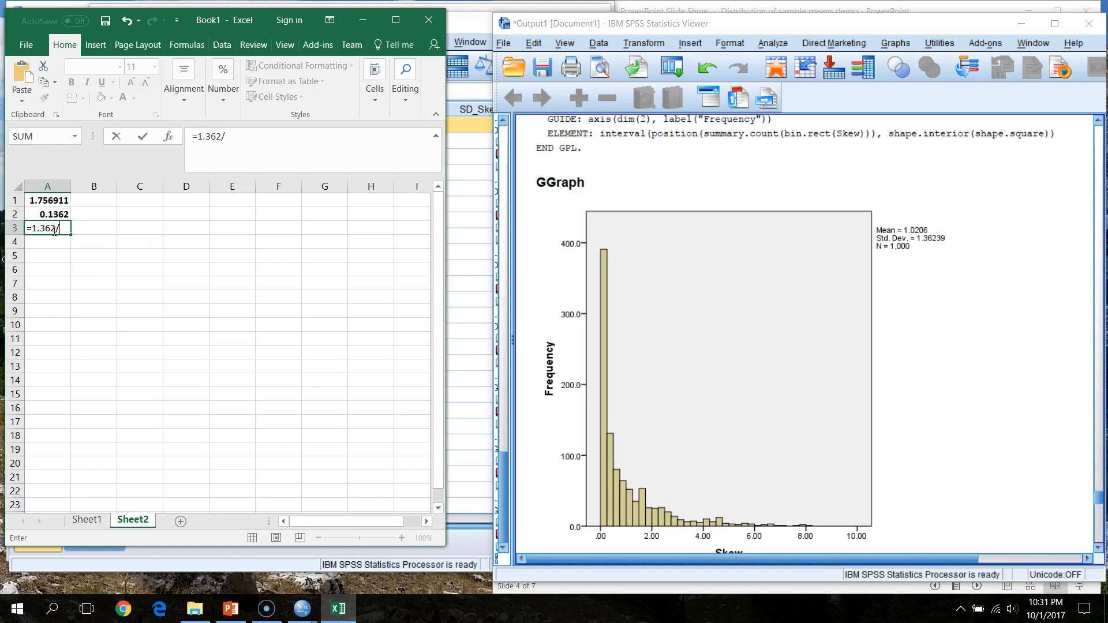
{"action": "type", "text": "SQ"}
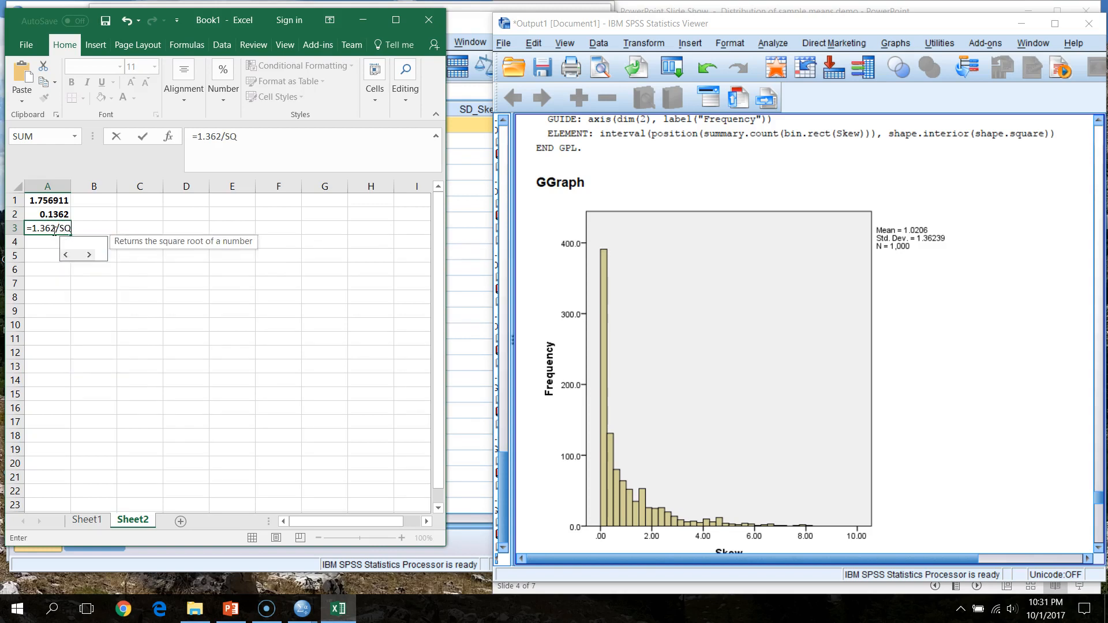
{"action": "type", "text": "RT(10)"}
{"action": "key", "text": "Return"}
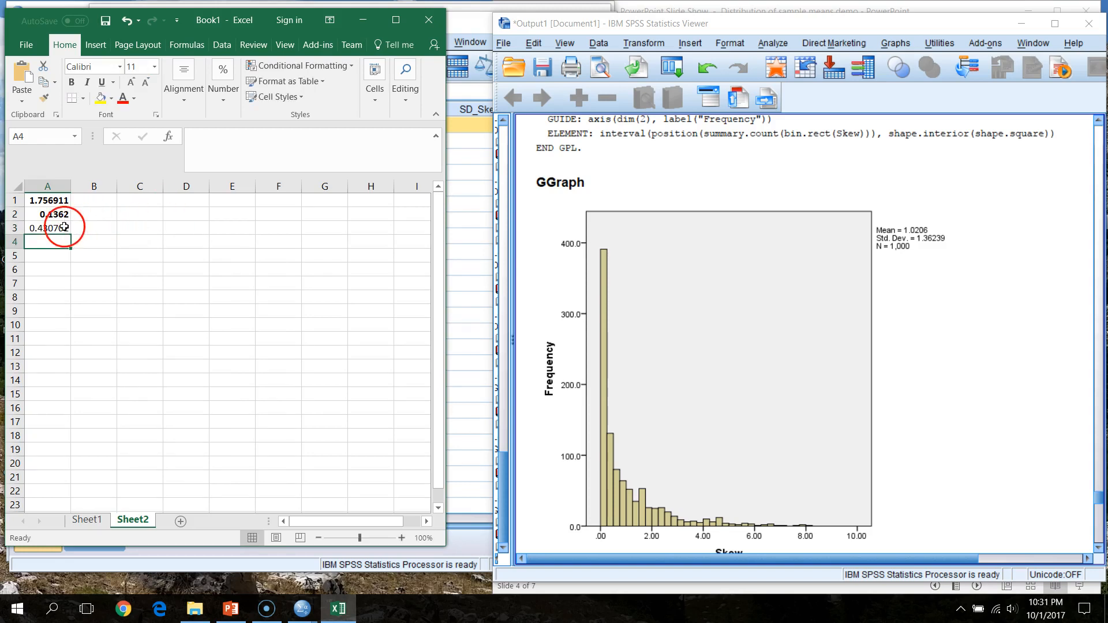
Compare the standard error formulas in cells A2 and A3 for the 100-case and 10-case samples.
{"action": "left_click", "coordinate": [64, 227]}
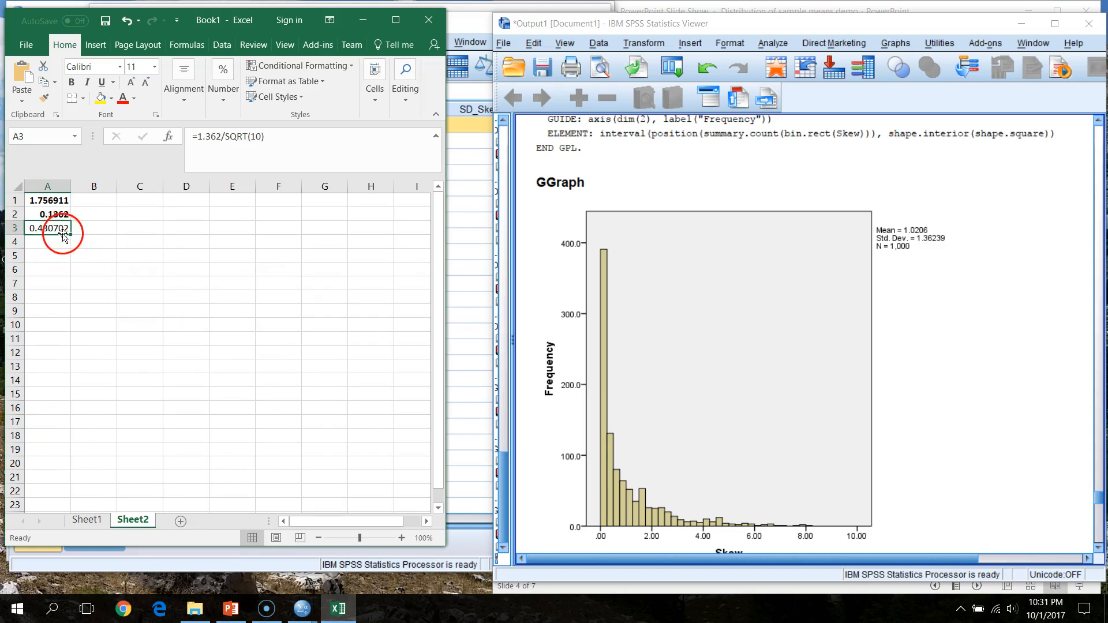
{"action": "left_click", "coordinate": [58, 215]}
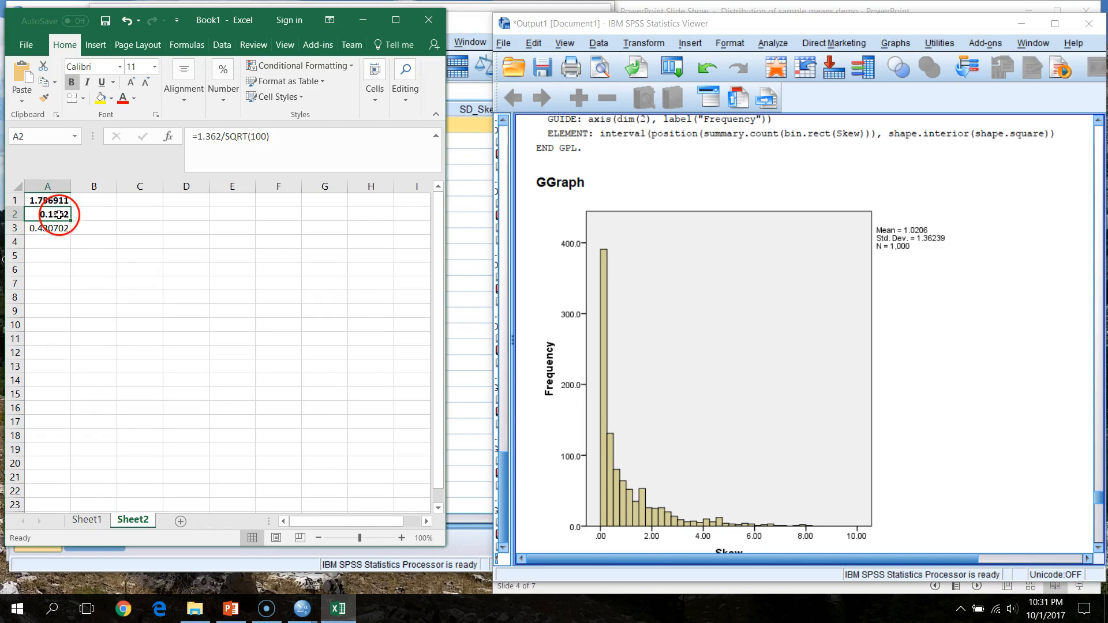
{"action": "left_click", "coordinate": [57, 228]}
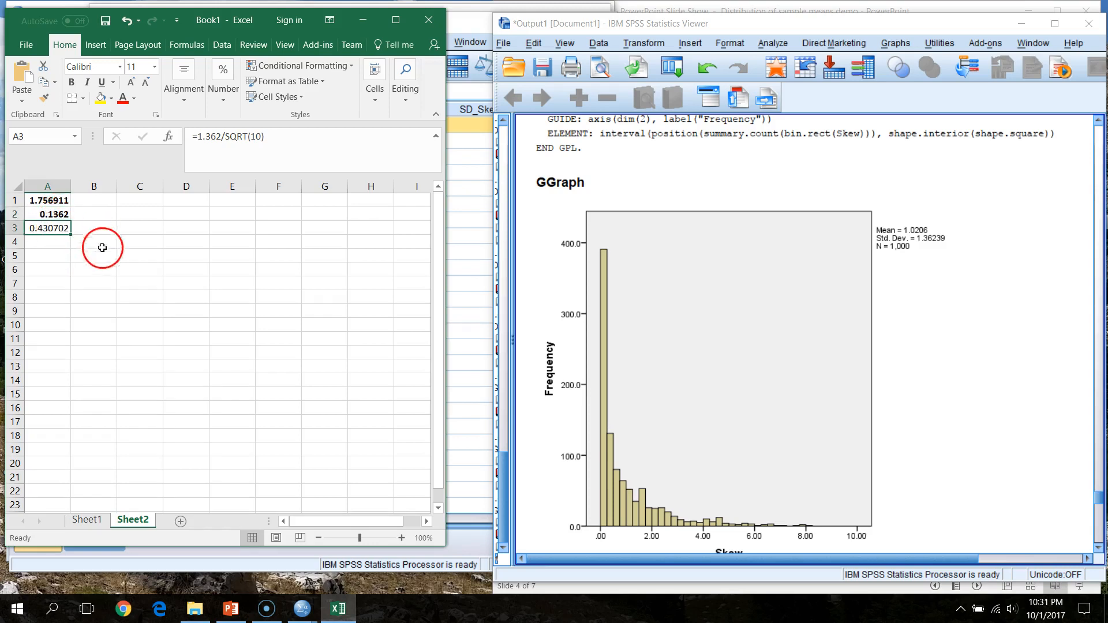
Return to the SPSS output and check the SD_Skew10 histogram's standard deviation against the Excel result in cell A3.
{"action": "left_click", "coordinate": [1085, 480]}
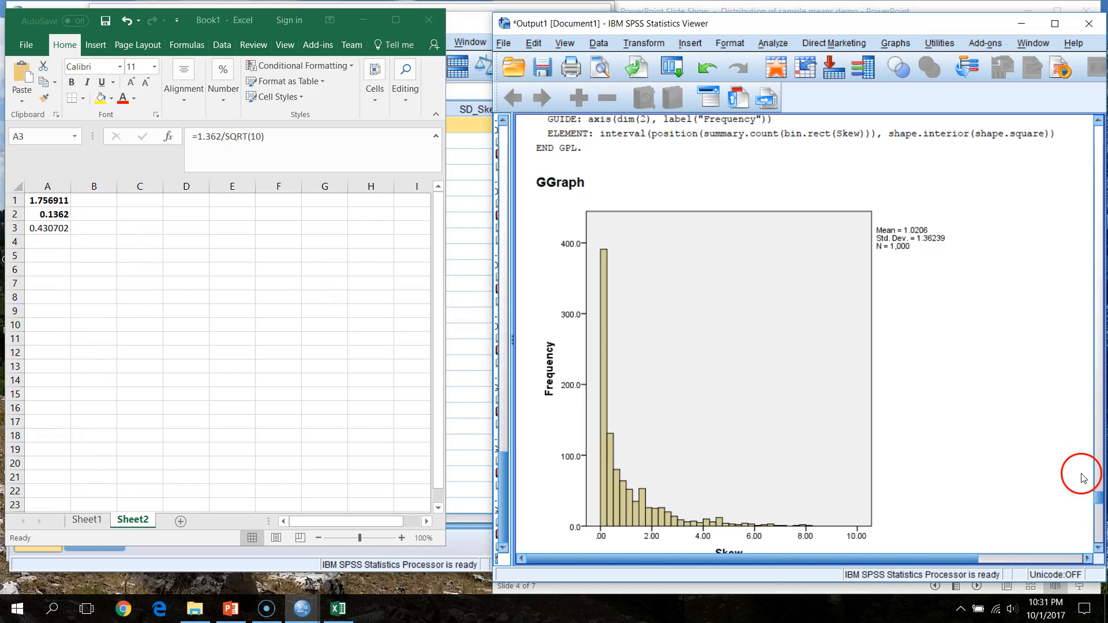
{"action": "scroll", "coordinate": [1074, 490], "scroll_direction": "down", "scroll_amount": 10}
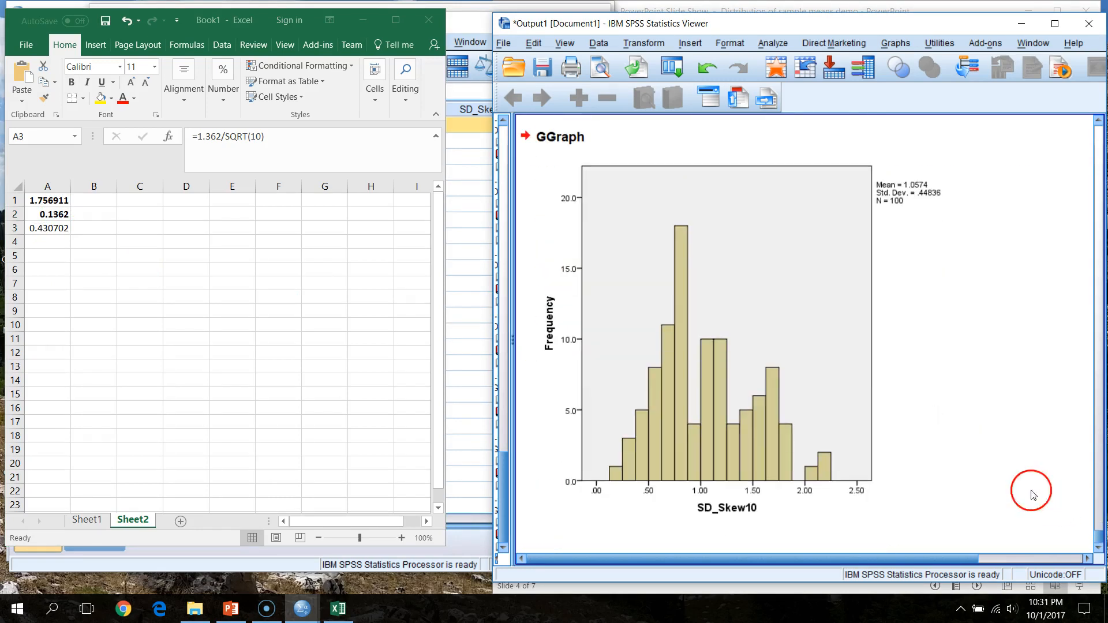
{"action": "left_click", "coordinate": [59, 229]}
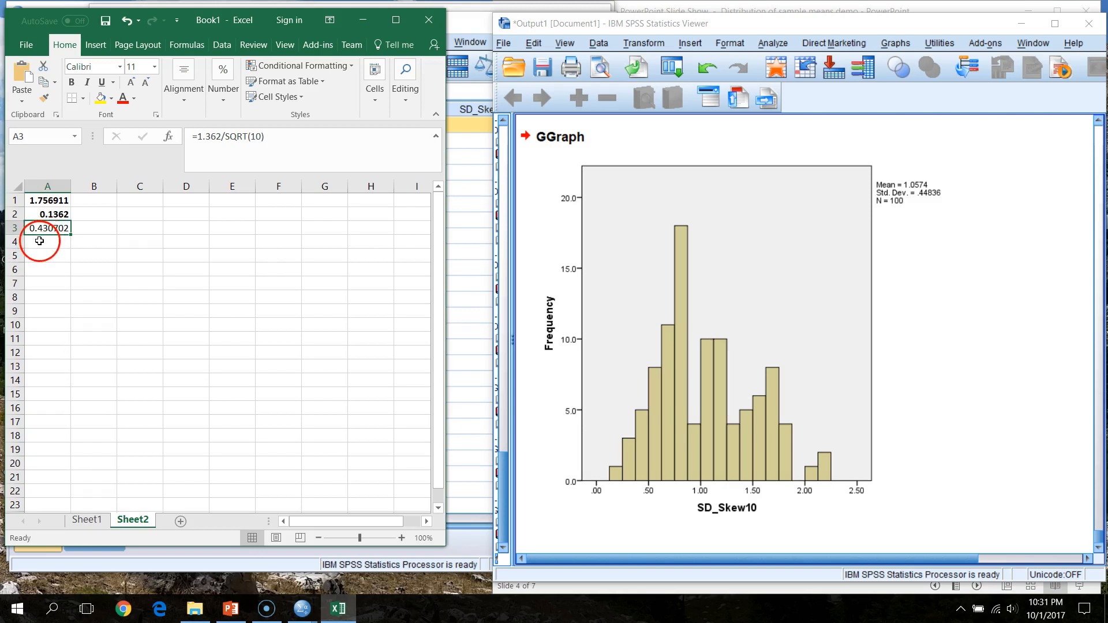
{"action": "left_click", "coordinate": [787, 306]}
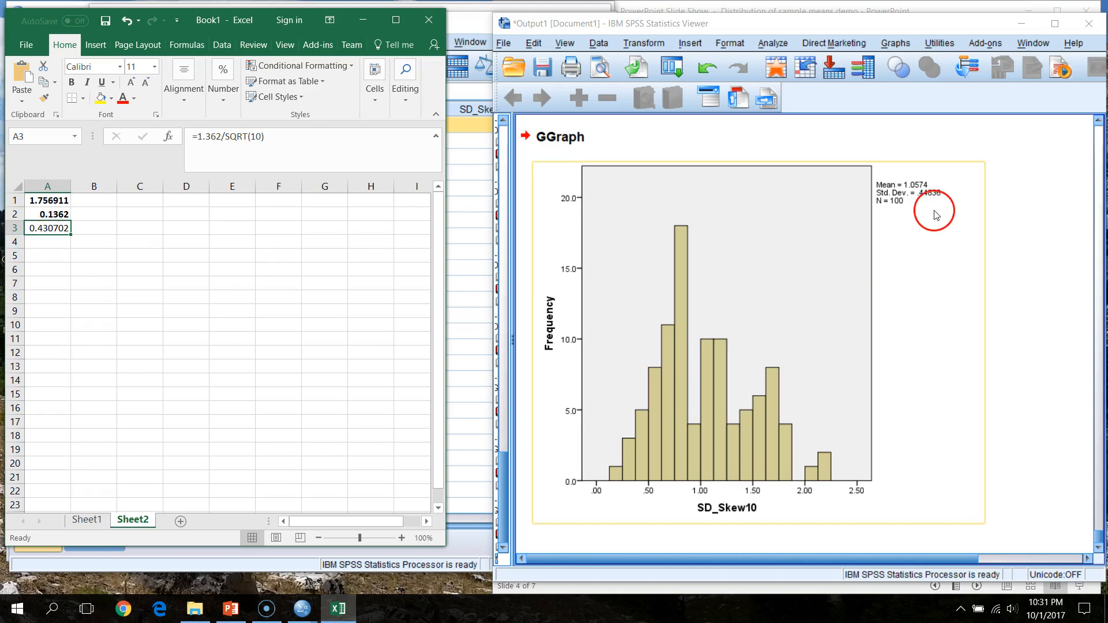
{"action": "left_click", "coordinate": [1030, 382]}
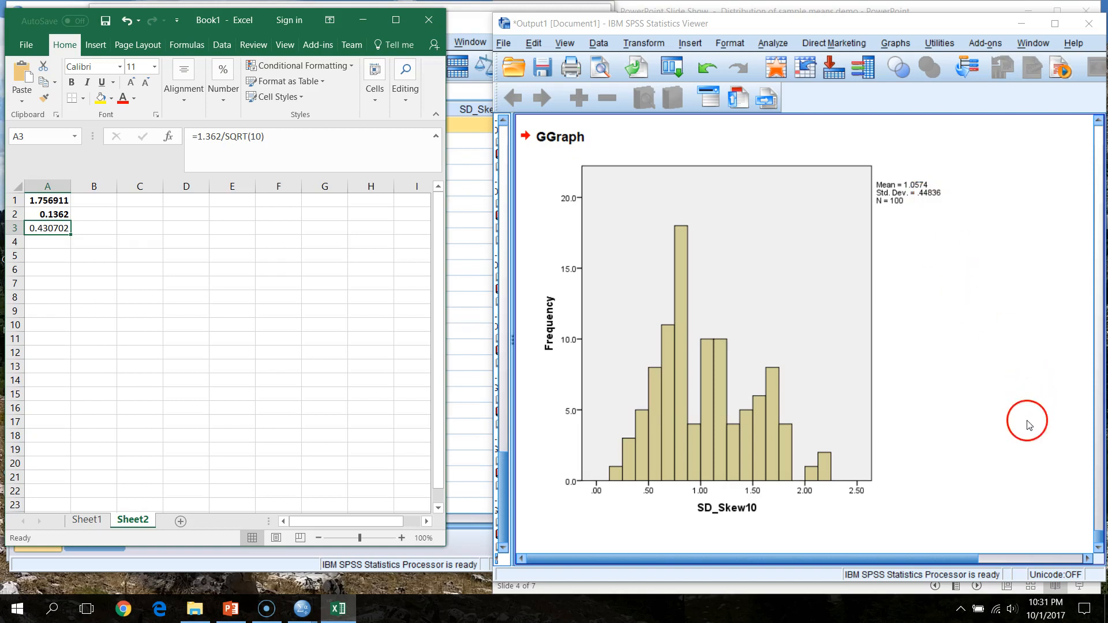
{"action": "left_click", "coordinate": [765, 498]}
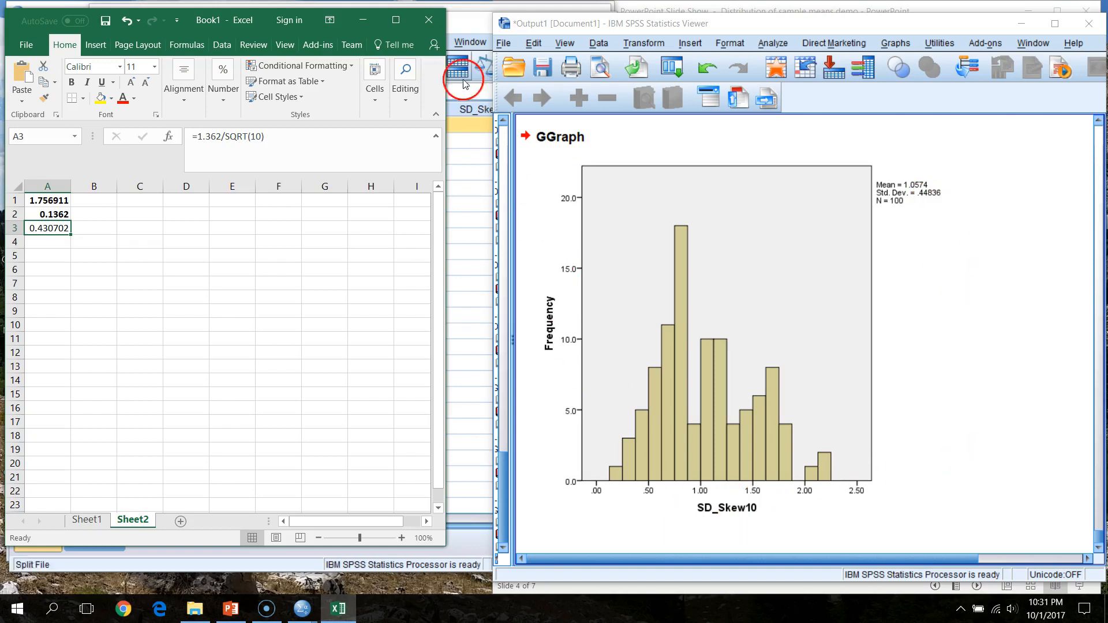
Switch to the PowerPoint slide show, maximize it and advance from slide 4 through the Normal and Skew comparison slides to slide 7.
{"action": "left_click", "coordinate": [463, 26]}
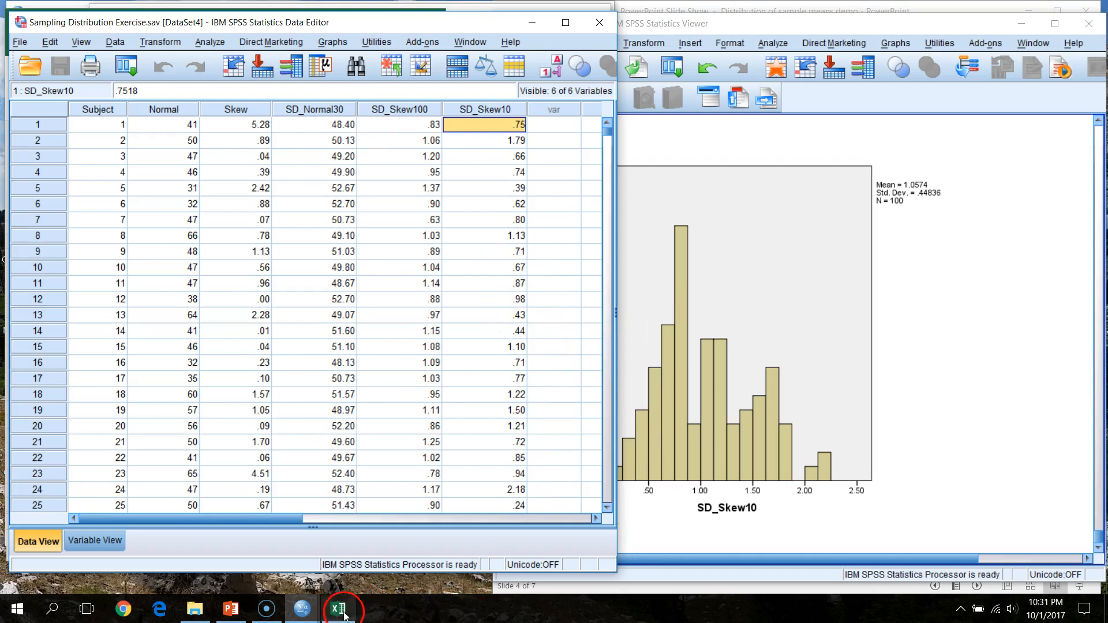
{"action": "left_click", "coordinate": [231, 609]}
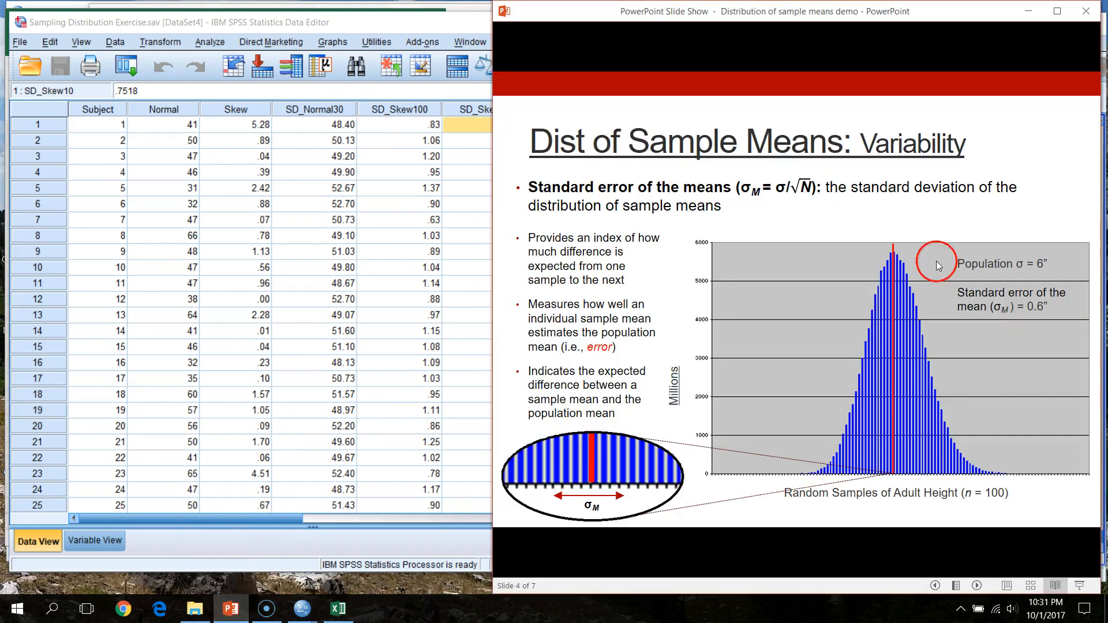
{"action": "left_click", "coordinate": [1057, 11]}
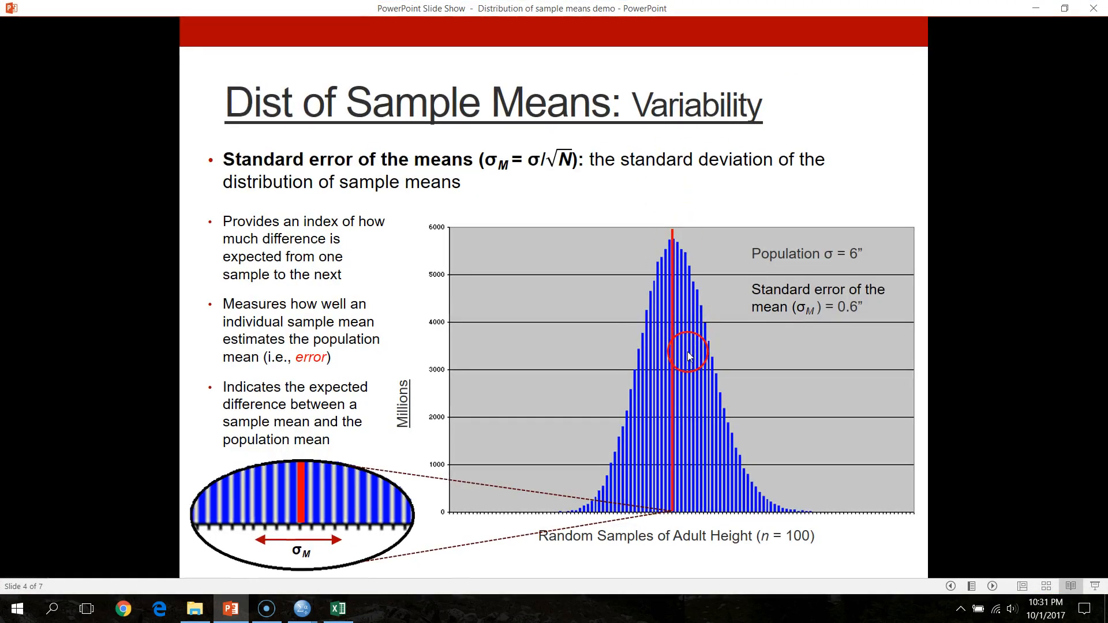
{"action": "left_click", "coordinate": [687, 357]}
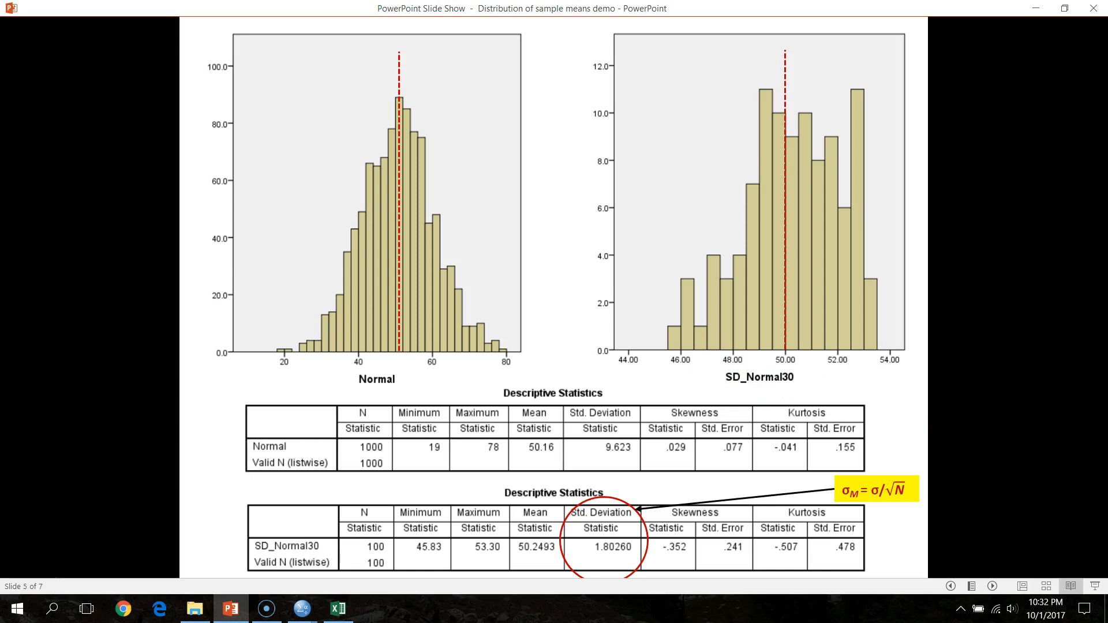
{"action": "key", "text": "Right"}
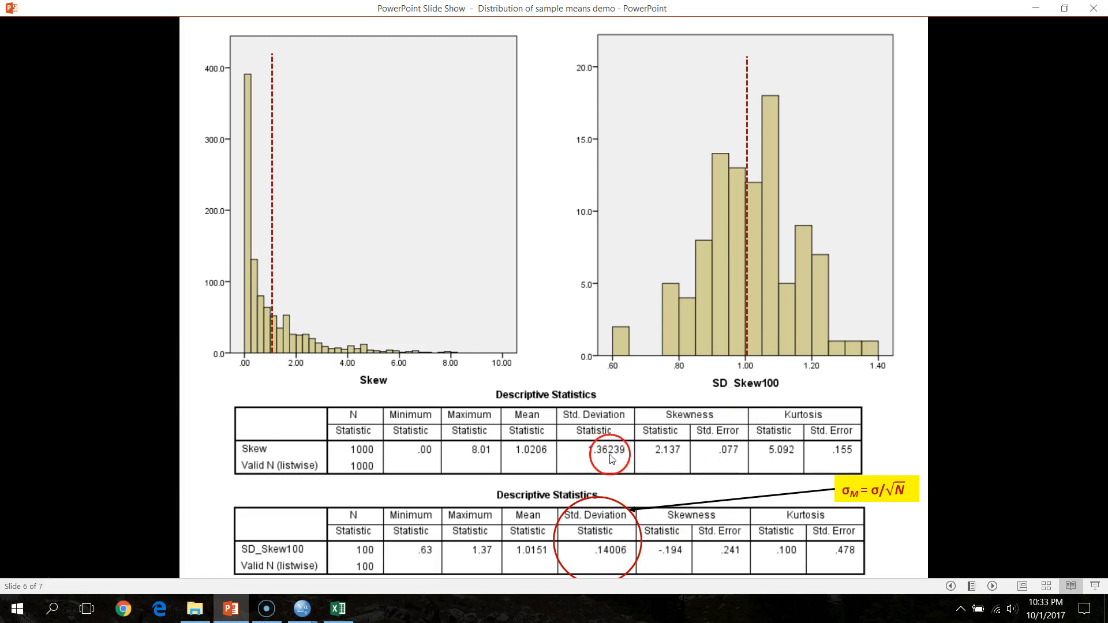
{"action": "left_click", "coordinate": [910, 410]}
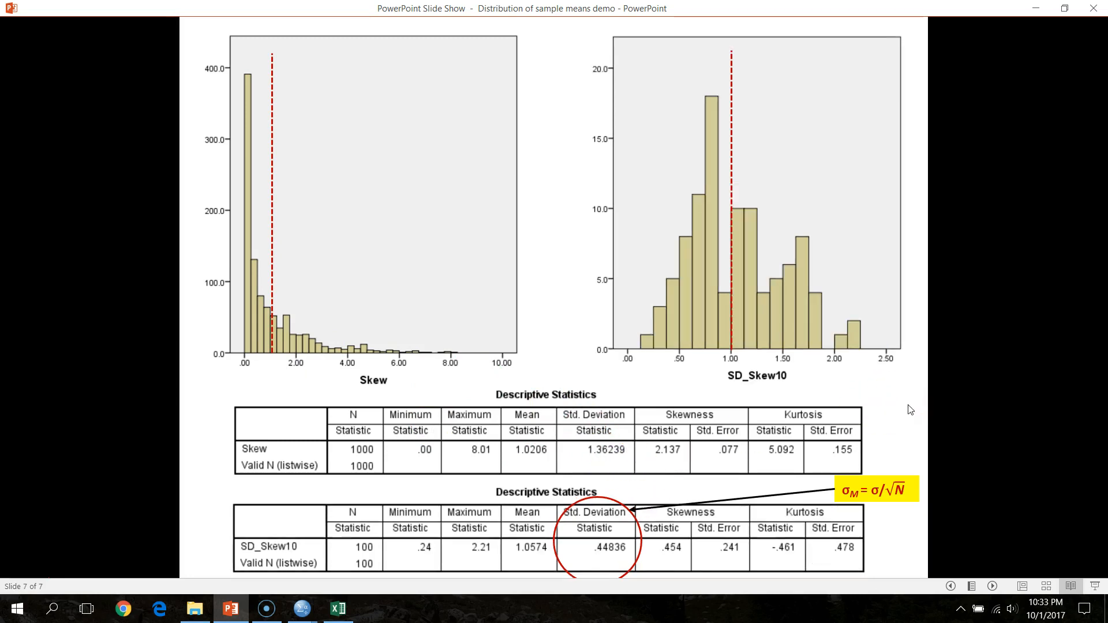